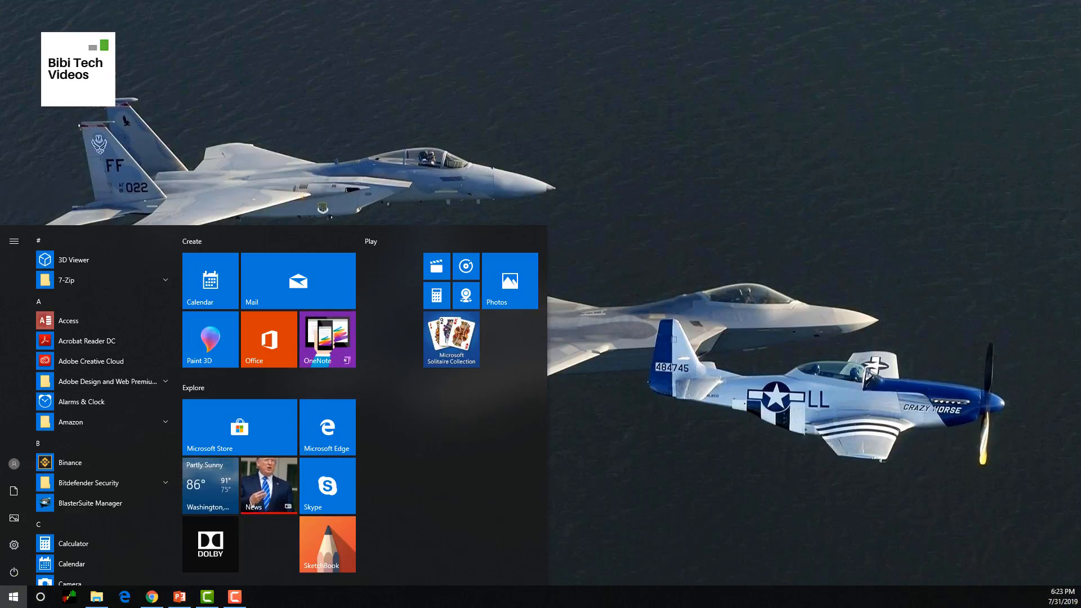
Connect to sccm01 through Remote Desktop, entering the account password and accepting the untrusted certificate
key("super")
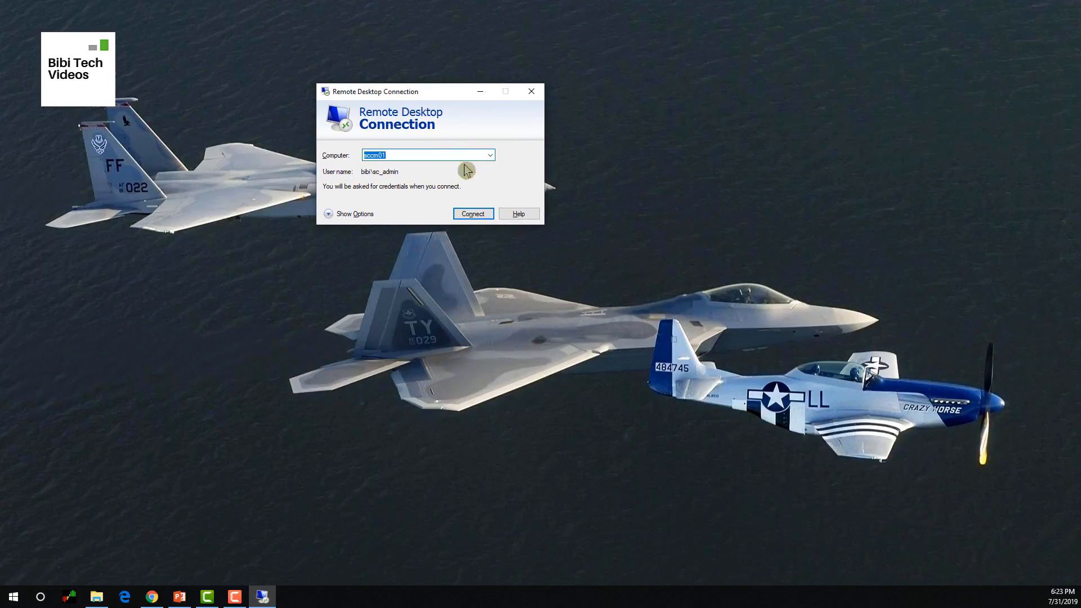
left_click(486, 217)
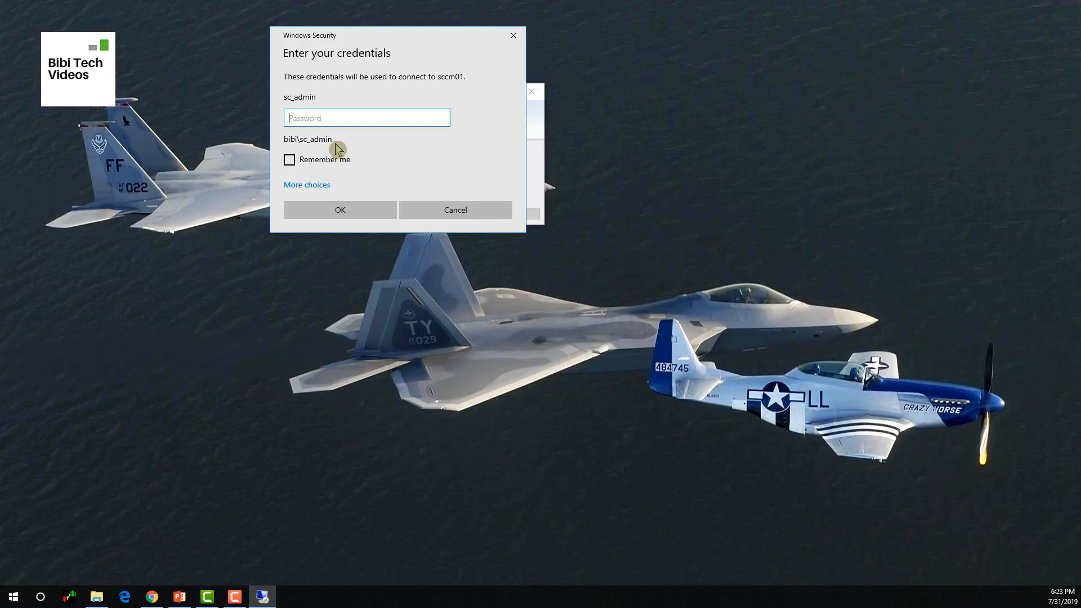
type("••")
key("Return")
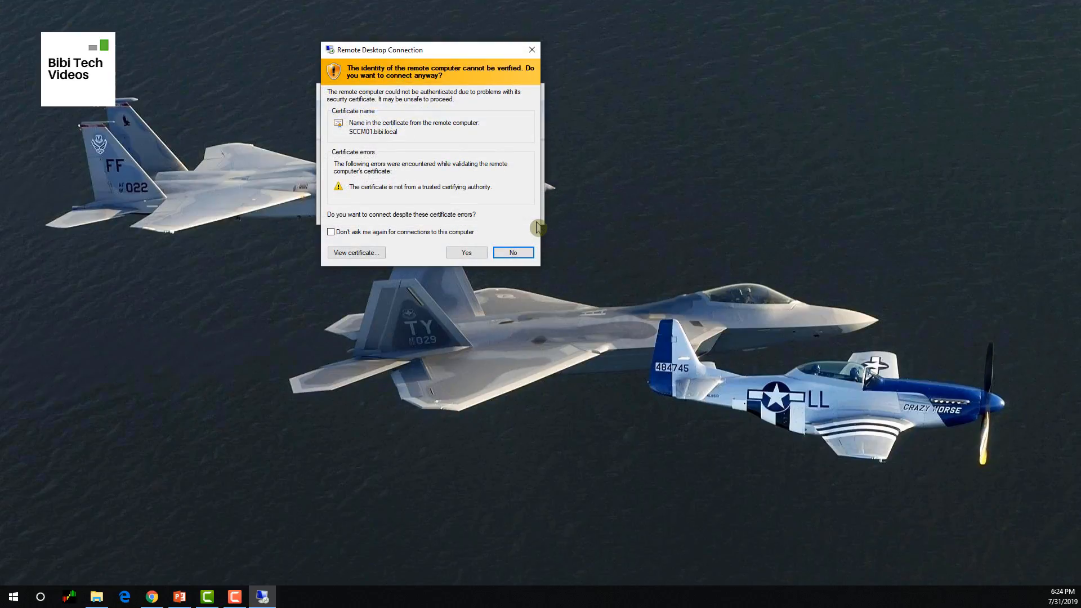
left_click(467, 252)
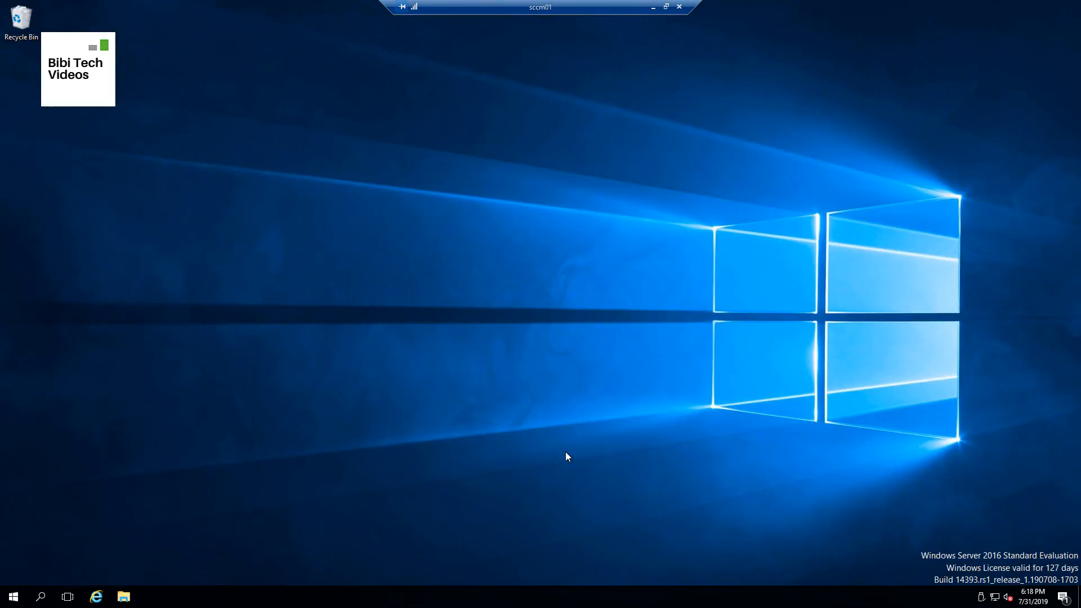
Browse to the Local Disk (C:) root in File Explorer and open ConfigMgrAdminUISetup.log
left_click(123, 596)
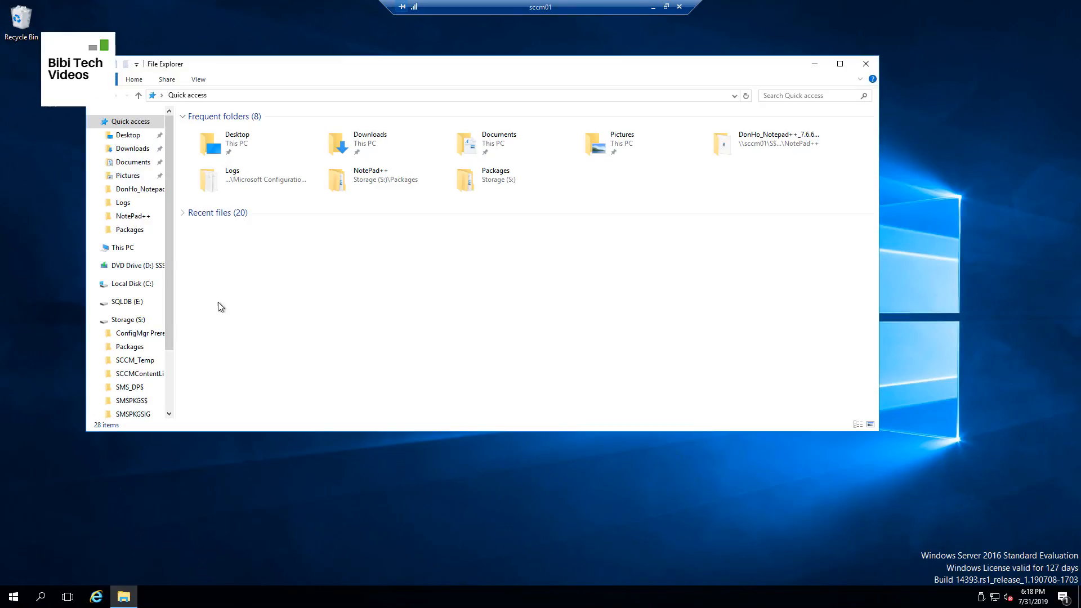
left_click(122, 247)
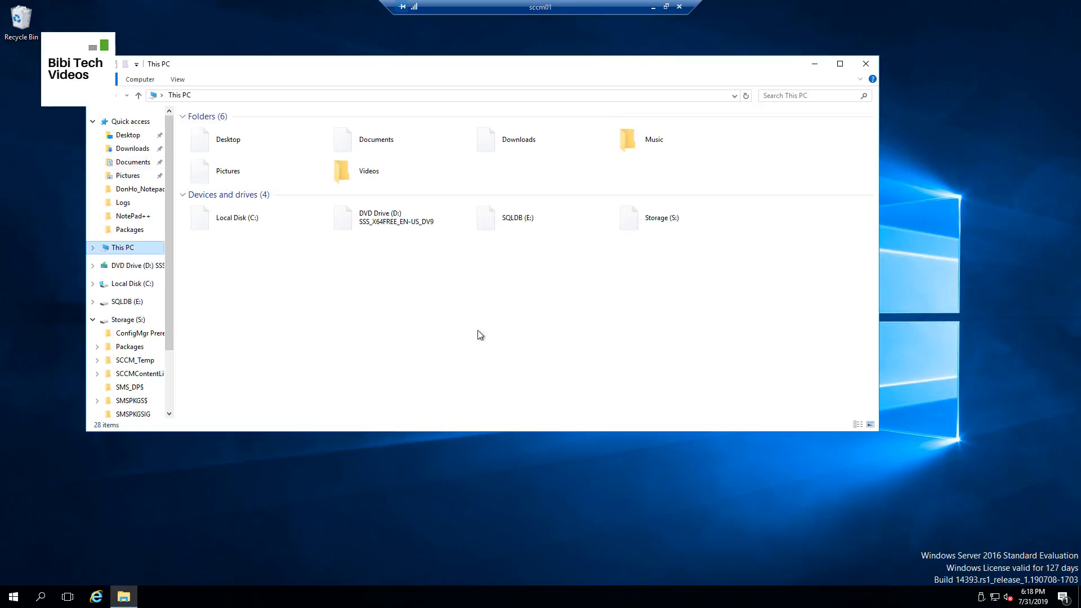
double_click(266, 217)
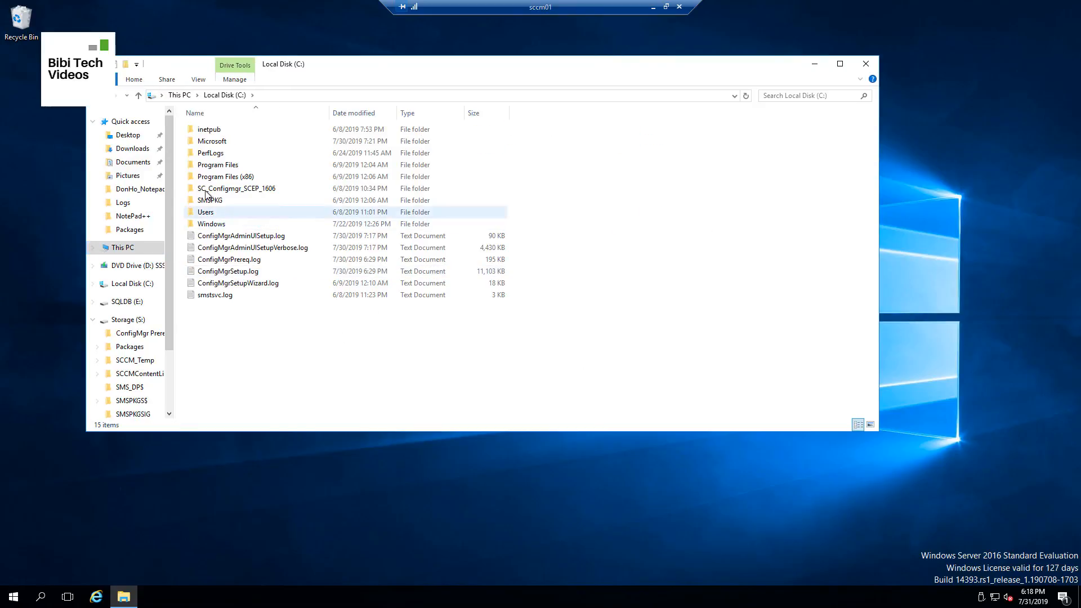
double_click(271, 237)
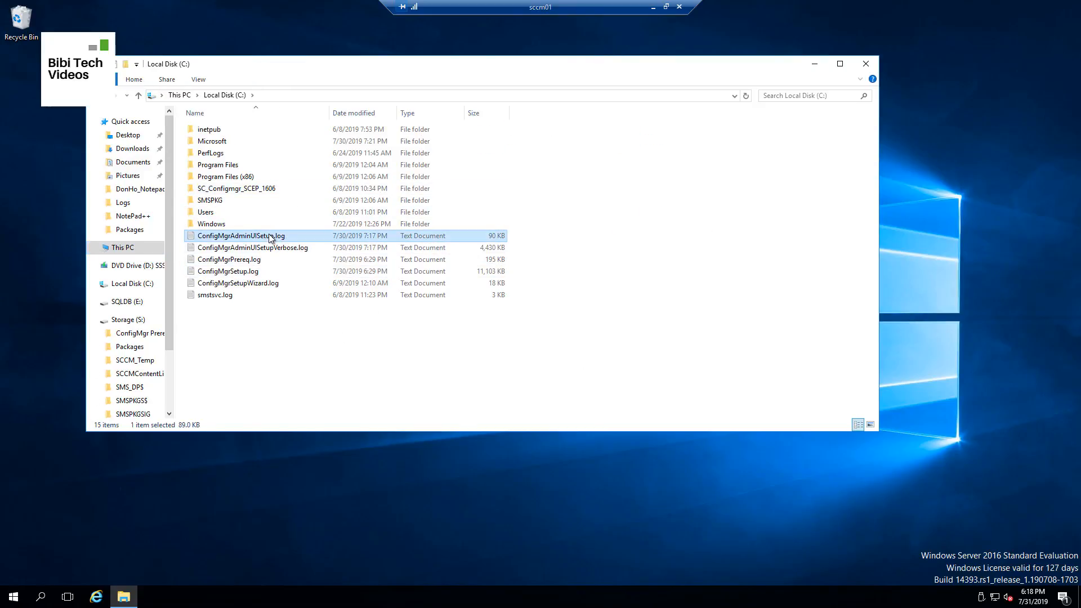
Examine the ConfigMgrAdminUISetup.log entries in a widened Notepad window, and close the file
scroll(680, 248, "down", 2)
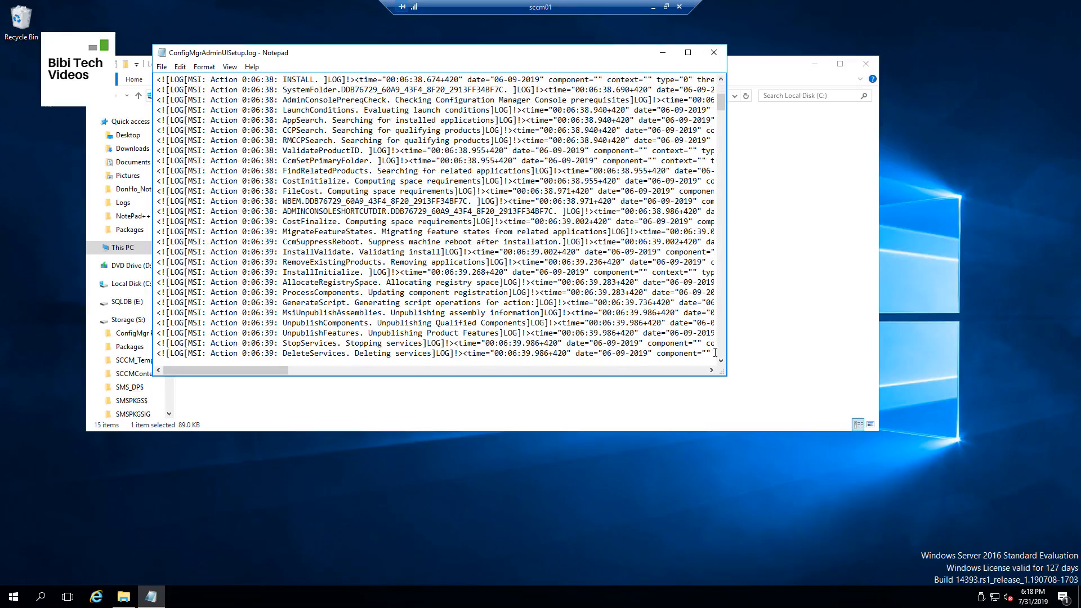
left_click_drag(726, 368, 977, 372)
scroll(825, 303, "down", 9)
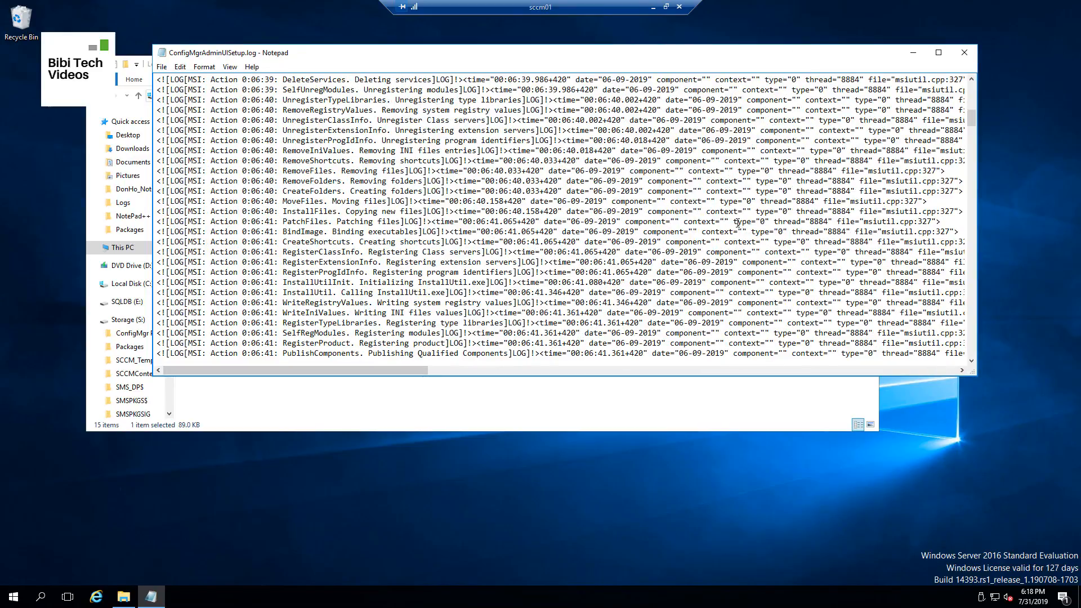
scroll(752, 244, "down", 20)
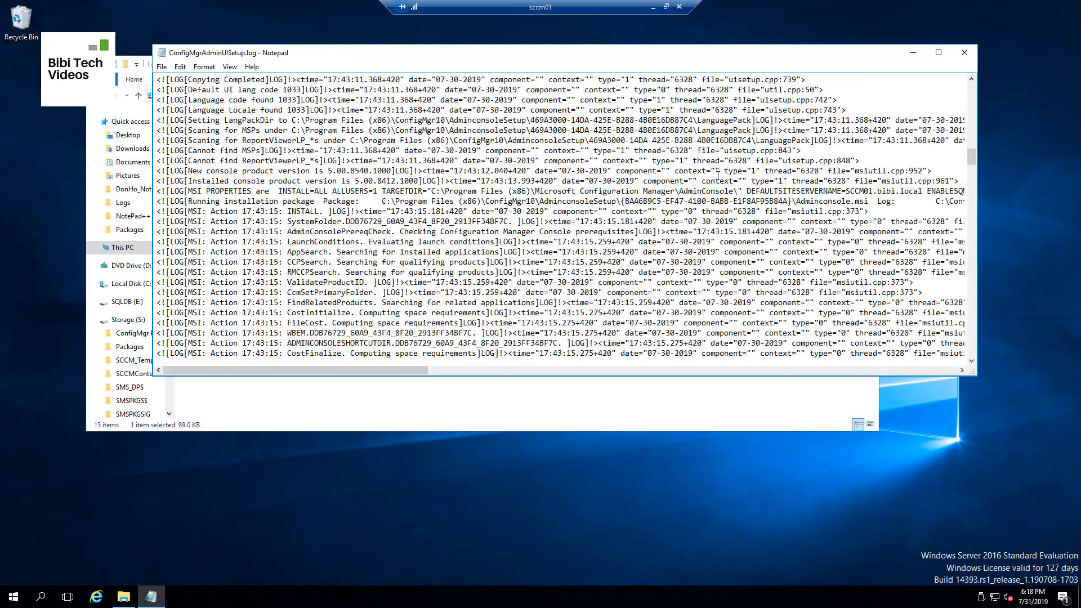
scroll(860, 186, "down", 20)
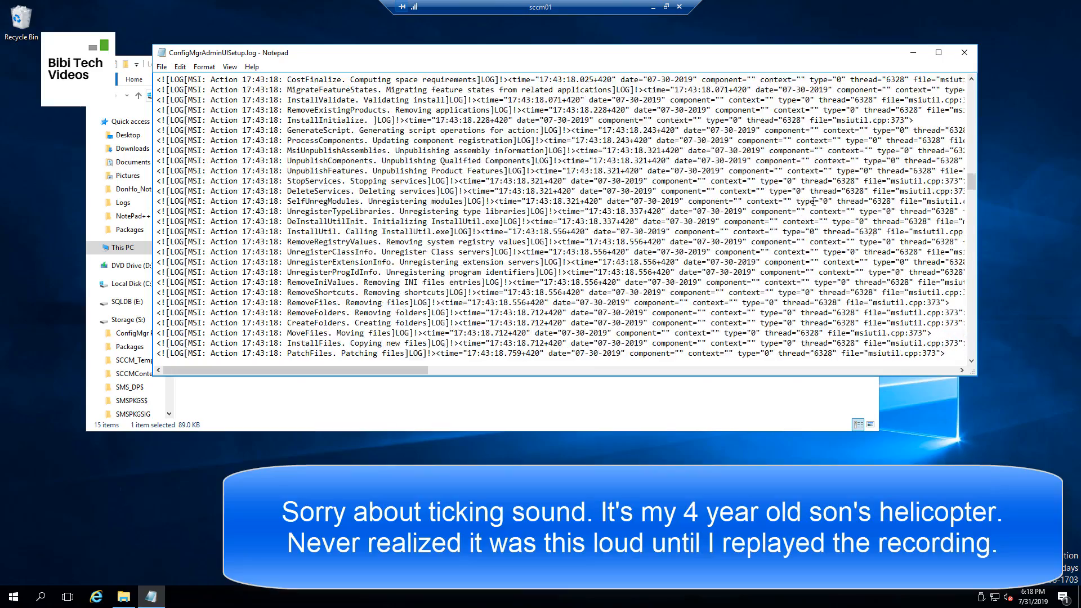
scroll(634, 204, "down", 15)
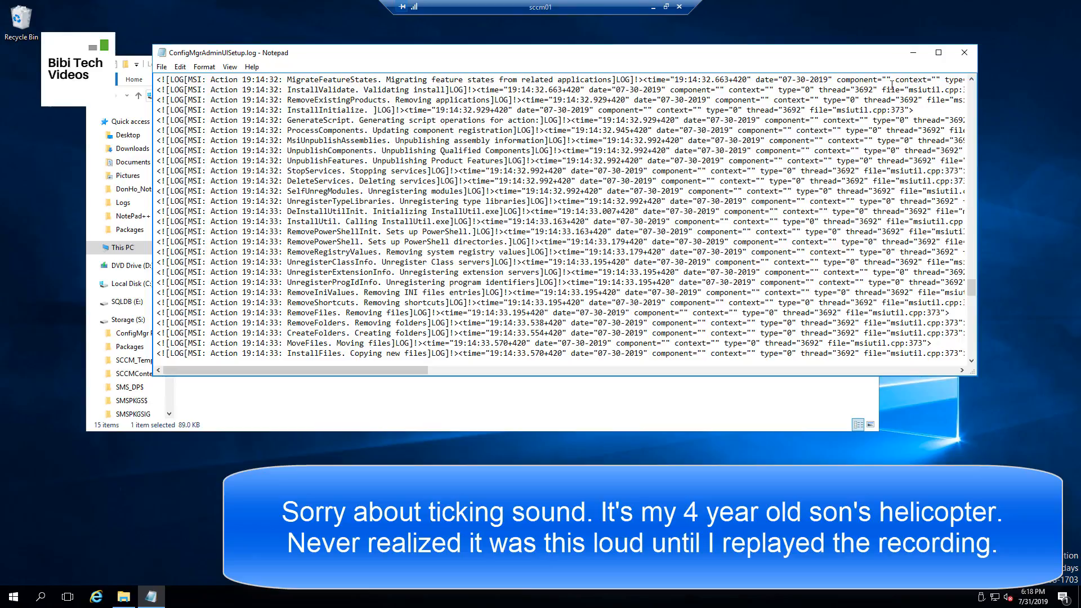
left_click(965, 55)
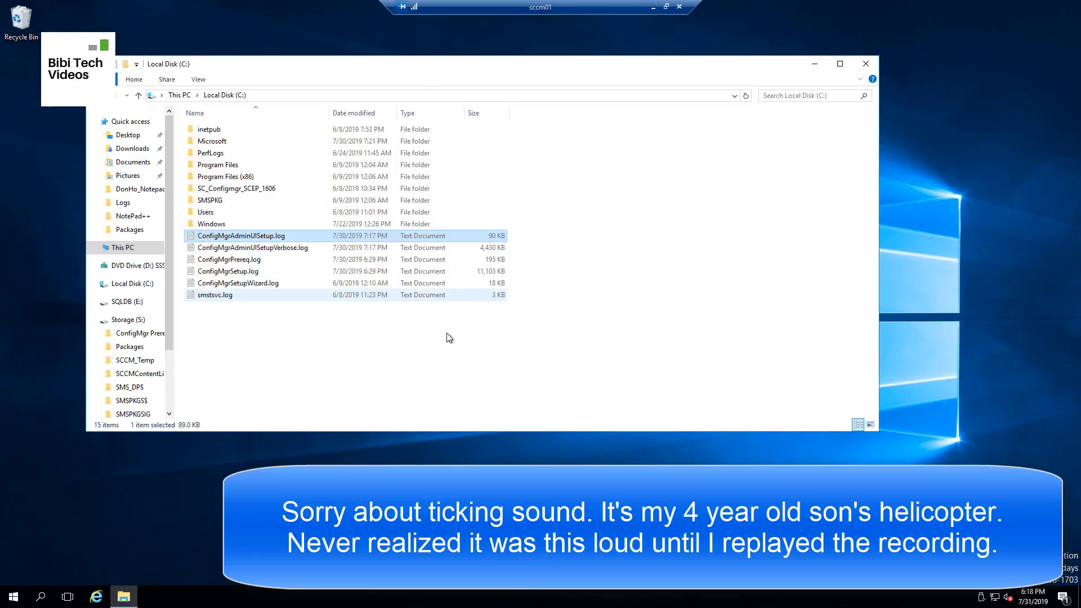
Launch CMTrace.exe from C:\Program Files\SMS_CCM using a second File Explorer window
key("super+e")
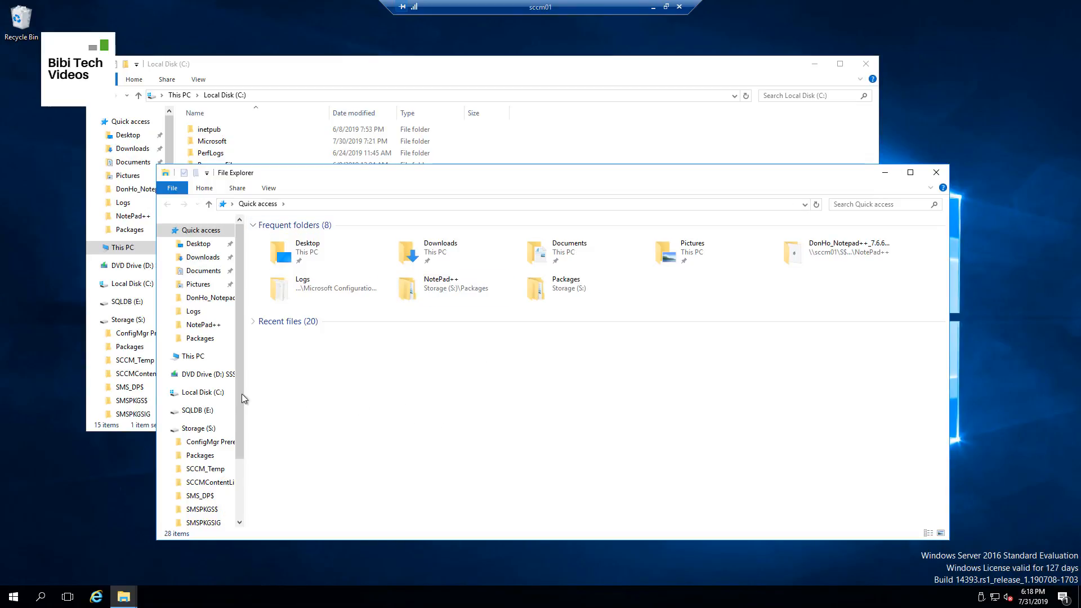
left_click(196, 392)
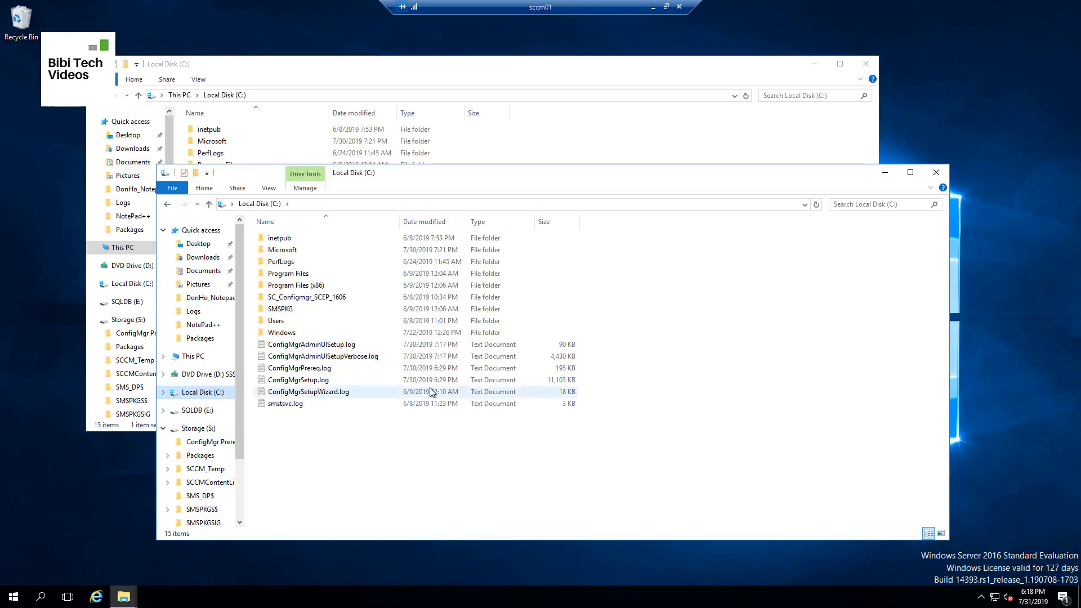
double_click(310, 274)
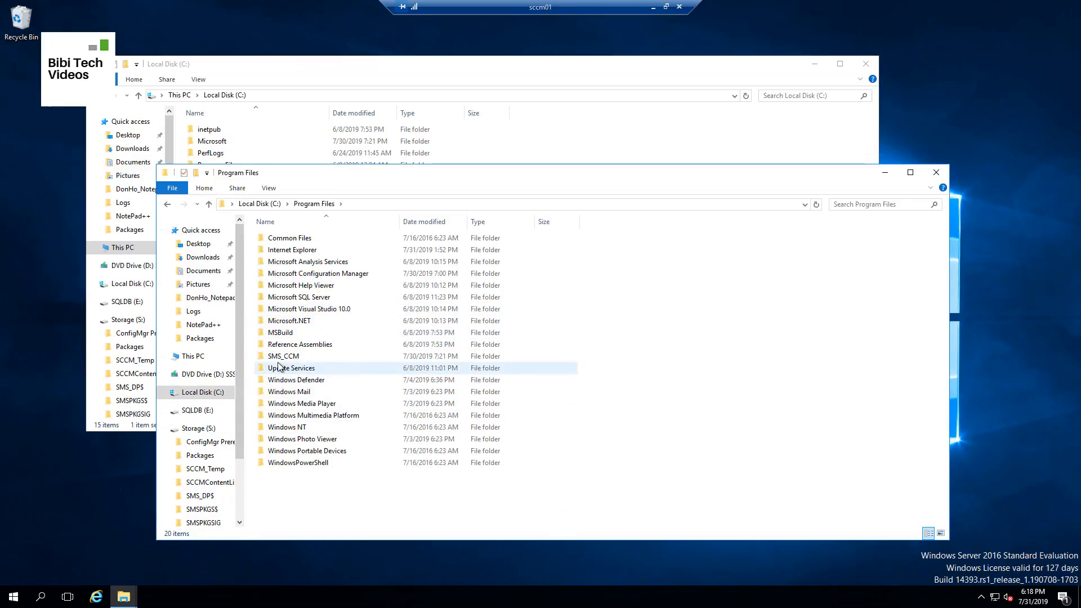
double_click(284, 356)
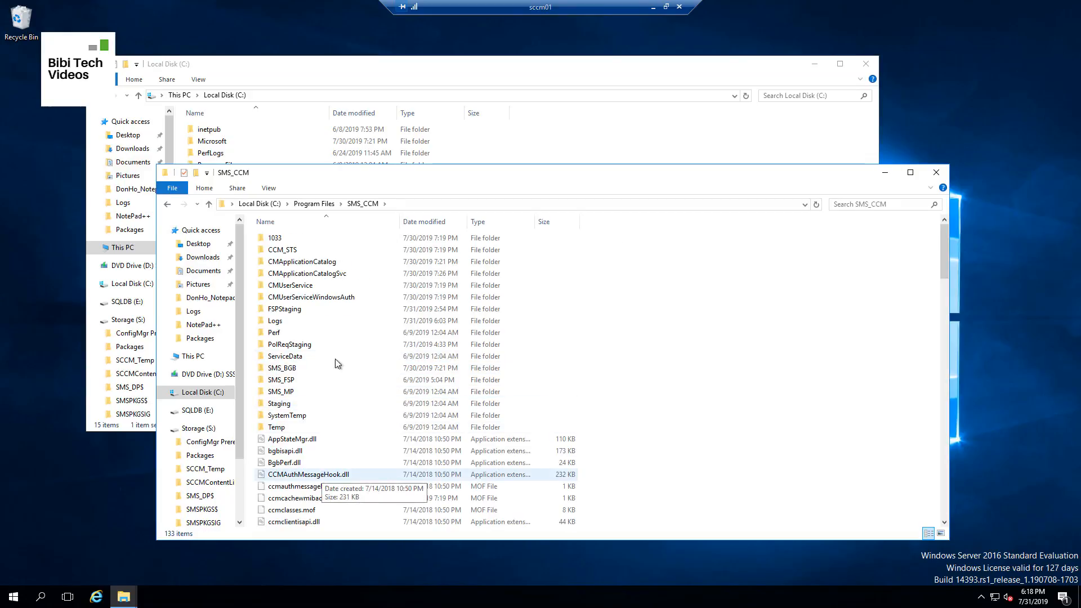
left_click(327, 474)
type("cmt")
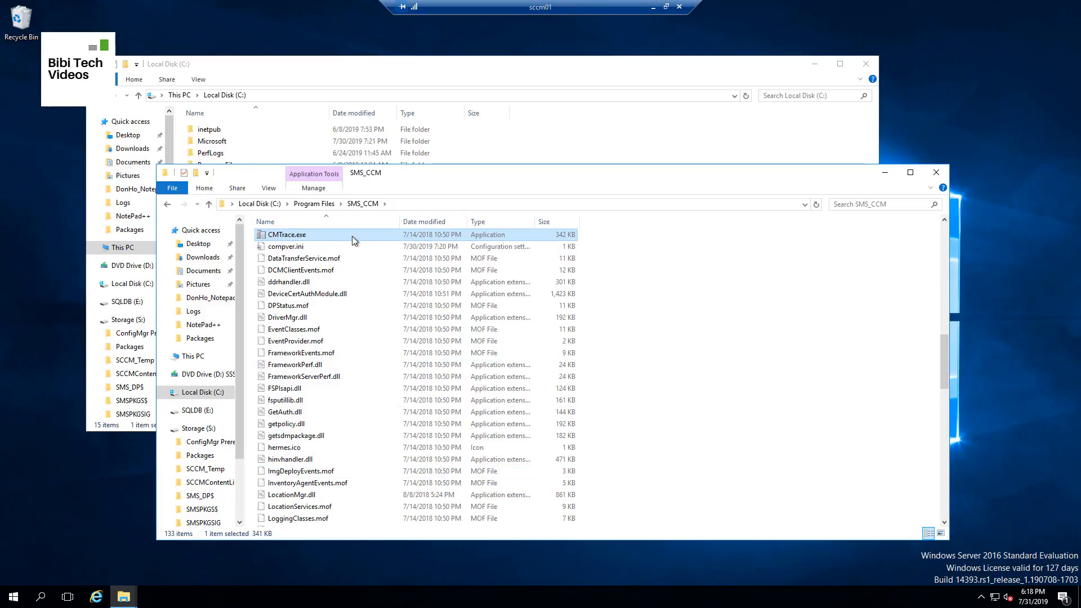
double_click(327, 235)
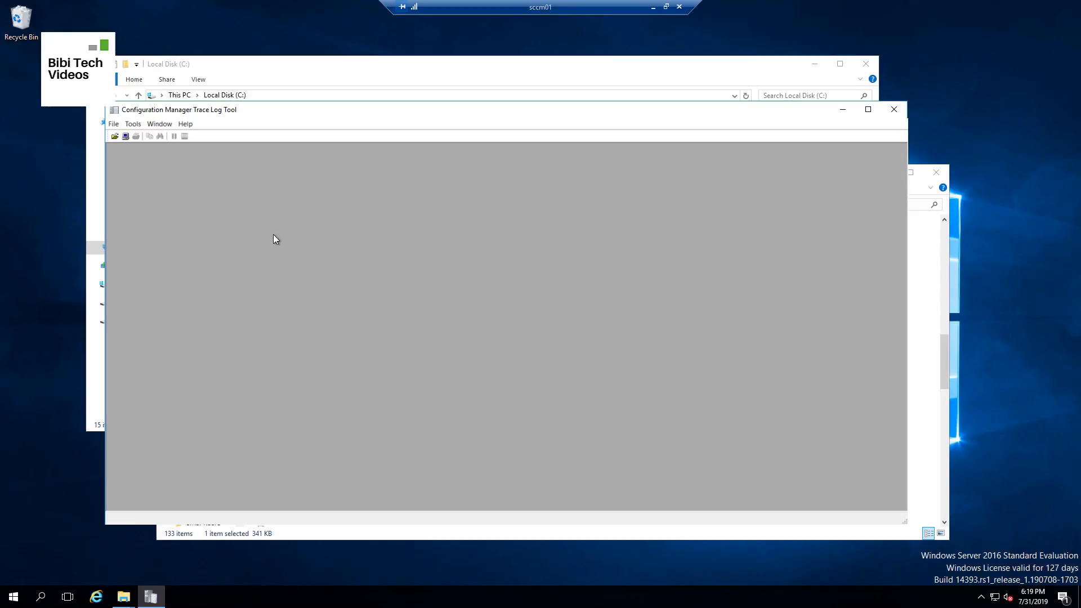
Open ADForestDisc.log from the Logs folder in the Configuration Manager Trace Log Tool
left_click(126, 125)
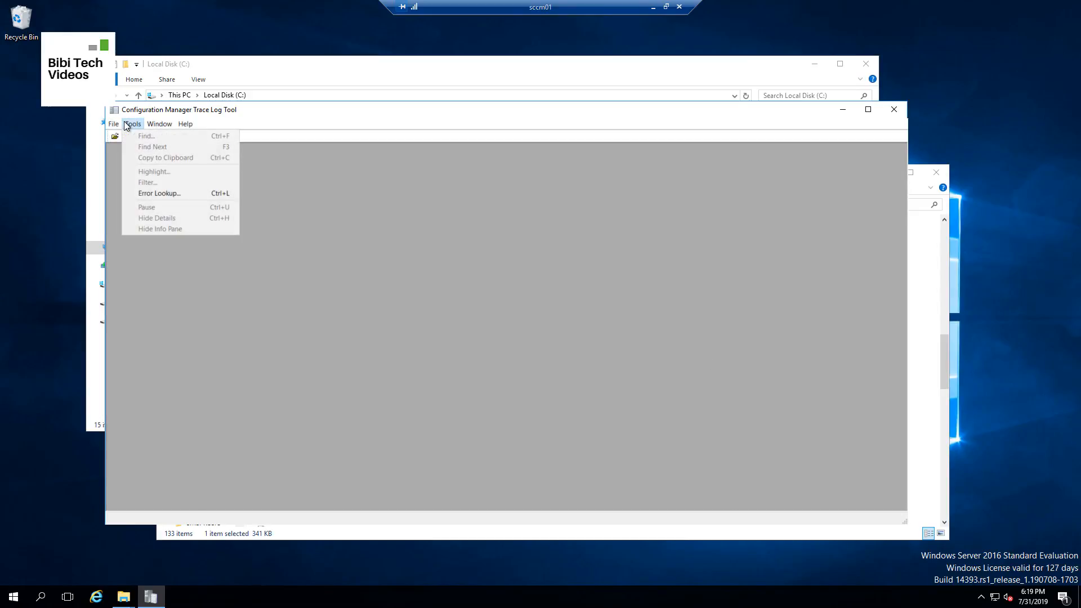
left_click(115, 124)
left_click(114, 124)
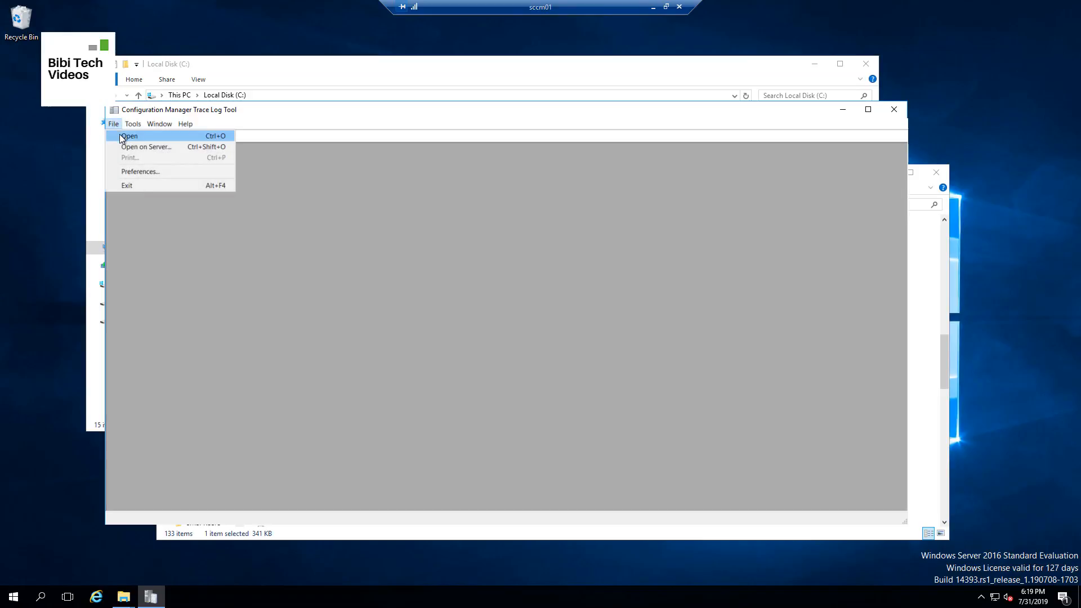
left_click(121, 136)
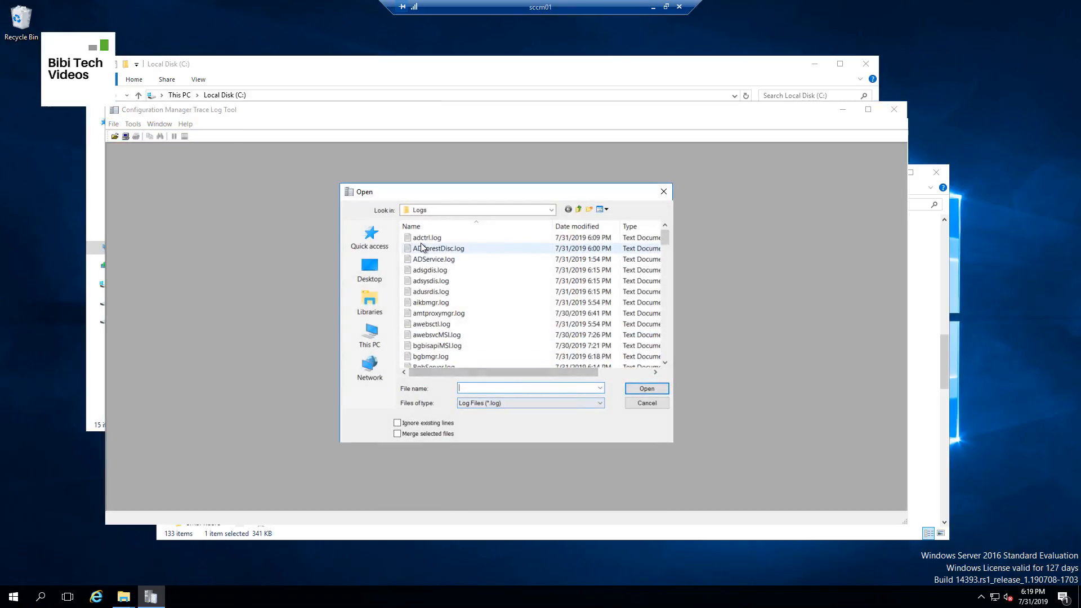
left_click(422, 248)
left_click(647, 390)
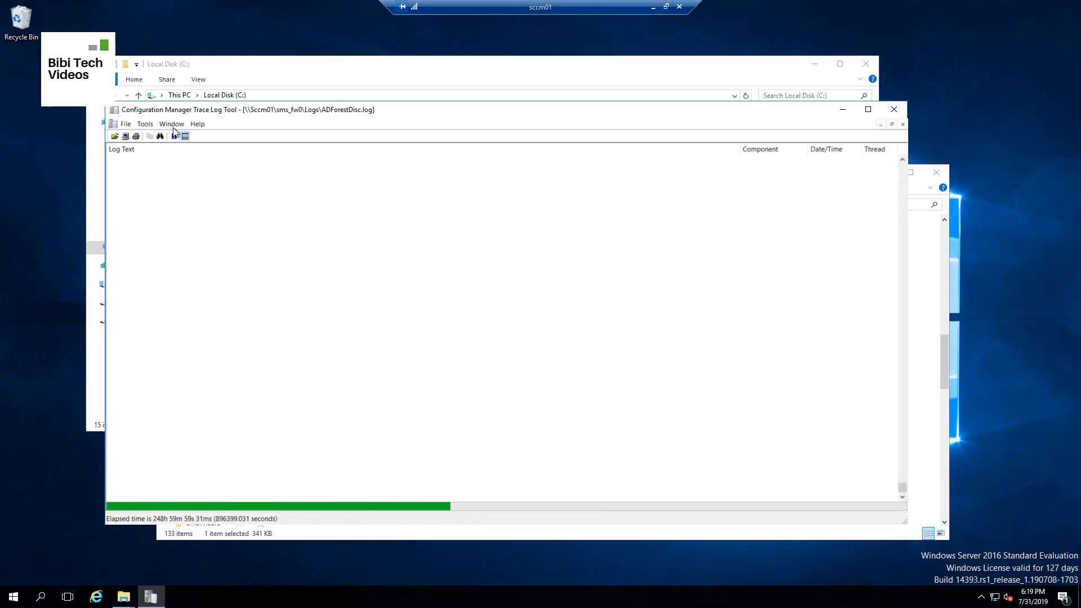
Switch back to the C: drive window, use Open with to open ConfigMgrAdminUISetup.log in Notepad, and close it
left_click(498, 69)
right_click(276, 239)
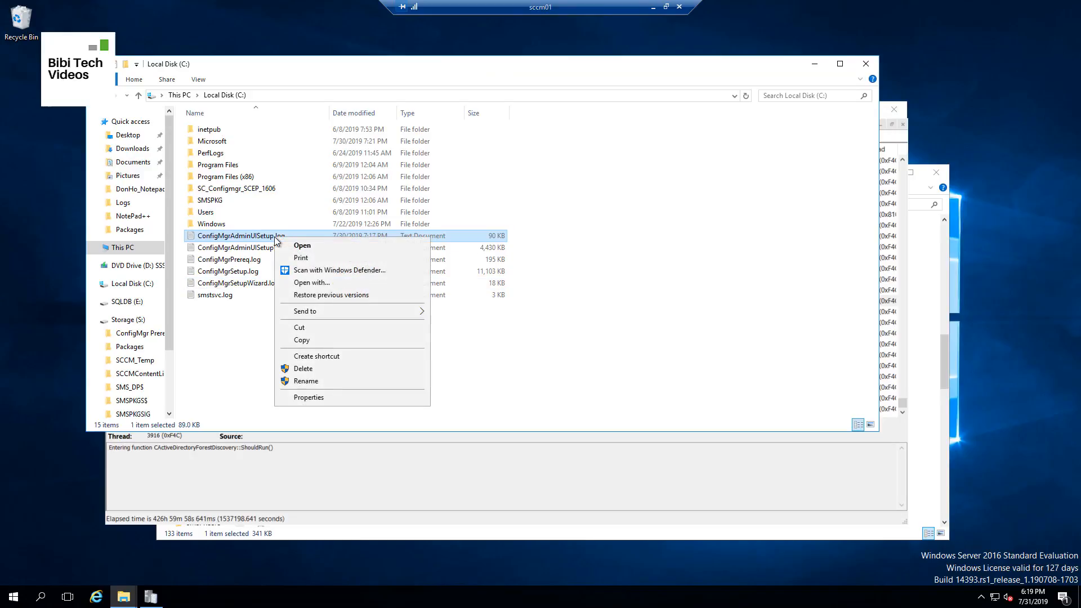
left_click(344, 283)
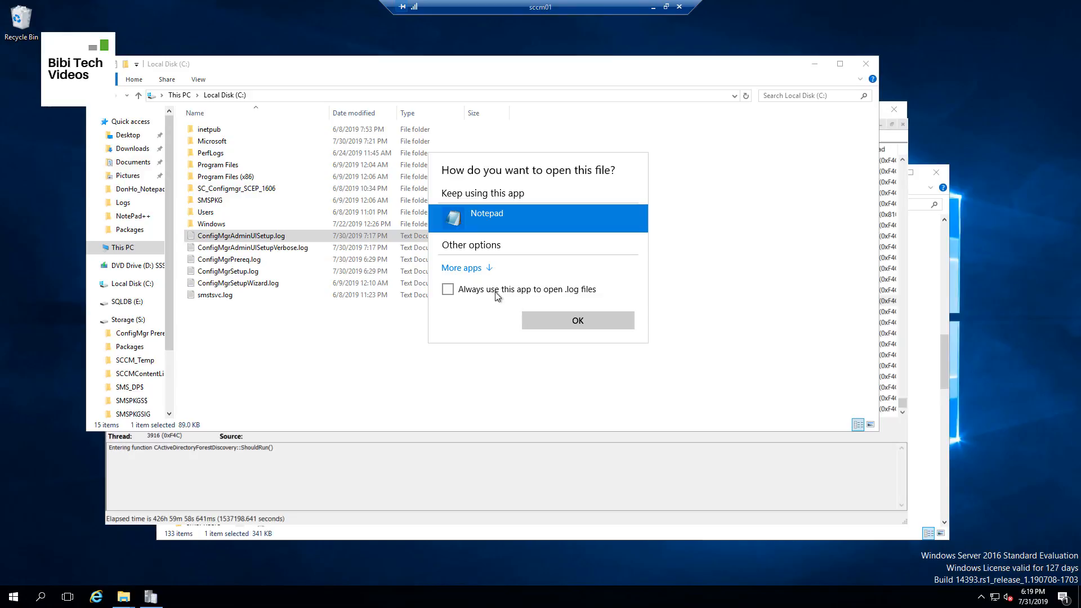
left_click(488, 269)
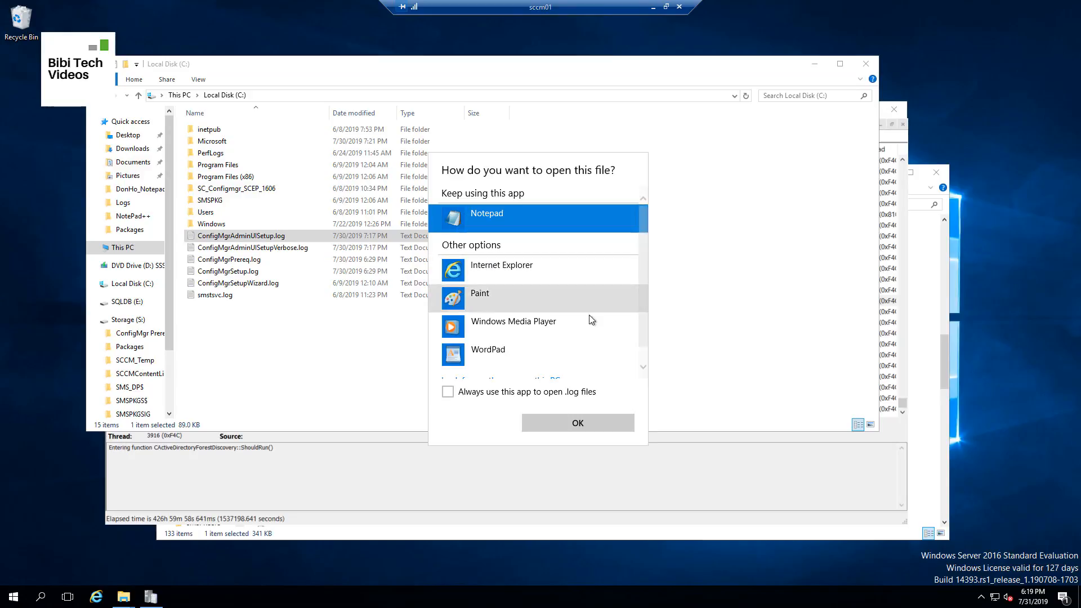
scroll(646, 293, "down", 1)
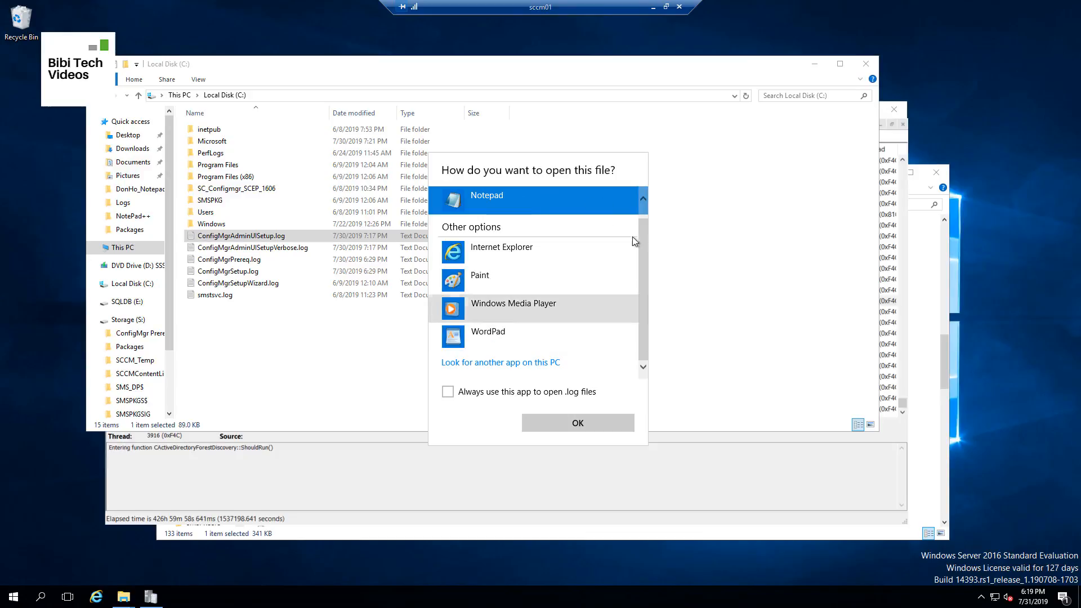
left_click(614, 425)
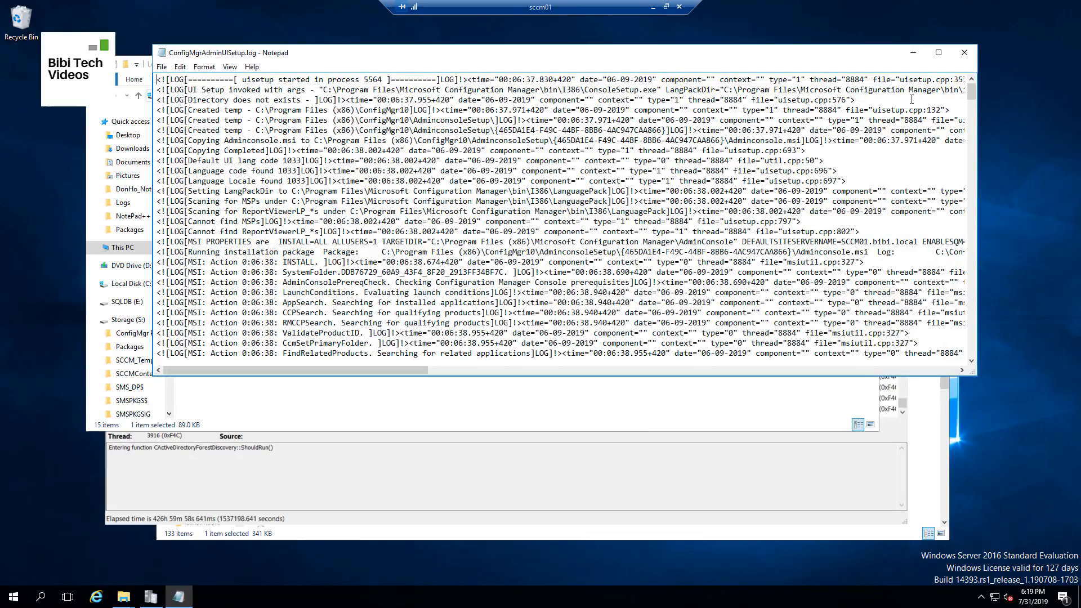
left_click(964, 53)
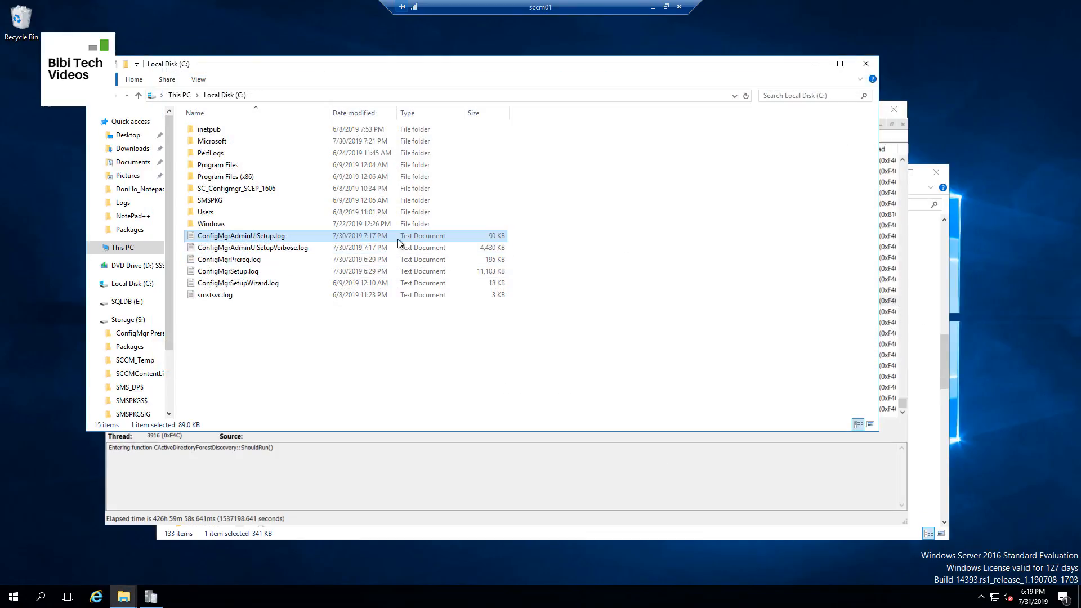
Bring up the Open with choices for ConfigMgrAdminUISetup.log and look for another app on this PC
right_click(272, 235)
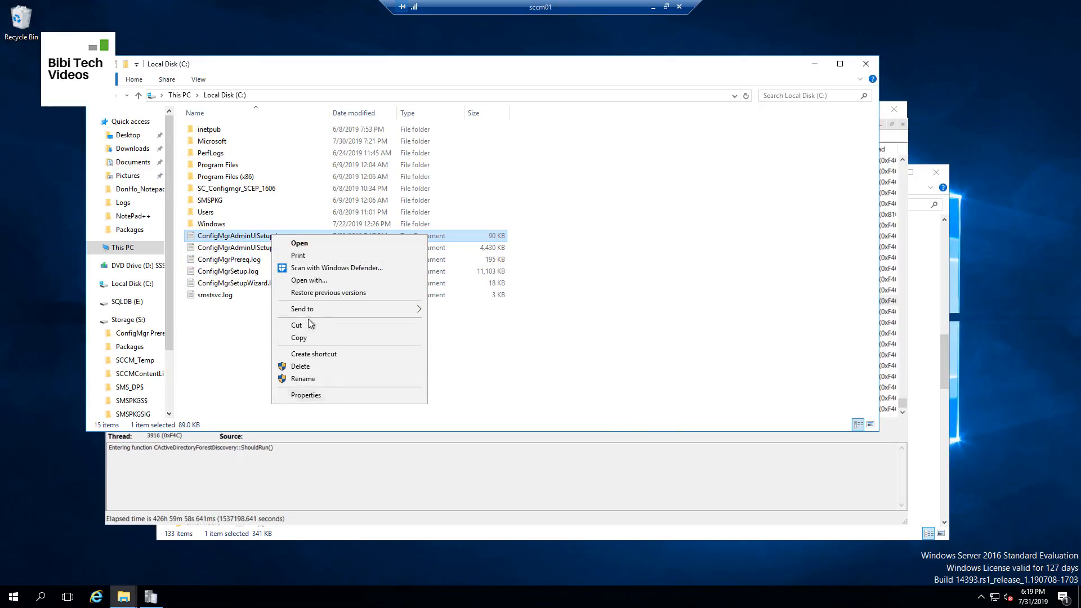
left_click(329, 282)
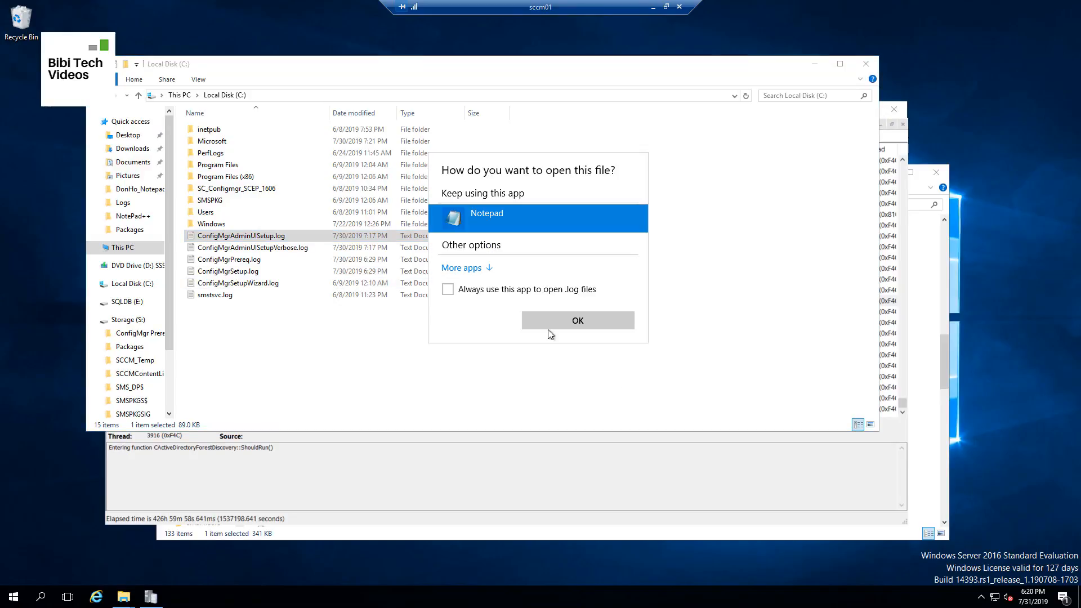
left_click(475, 268)
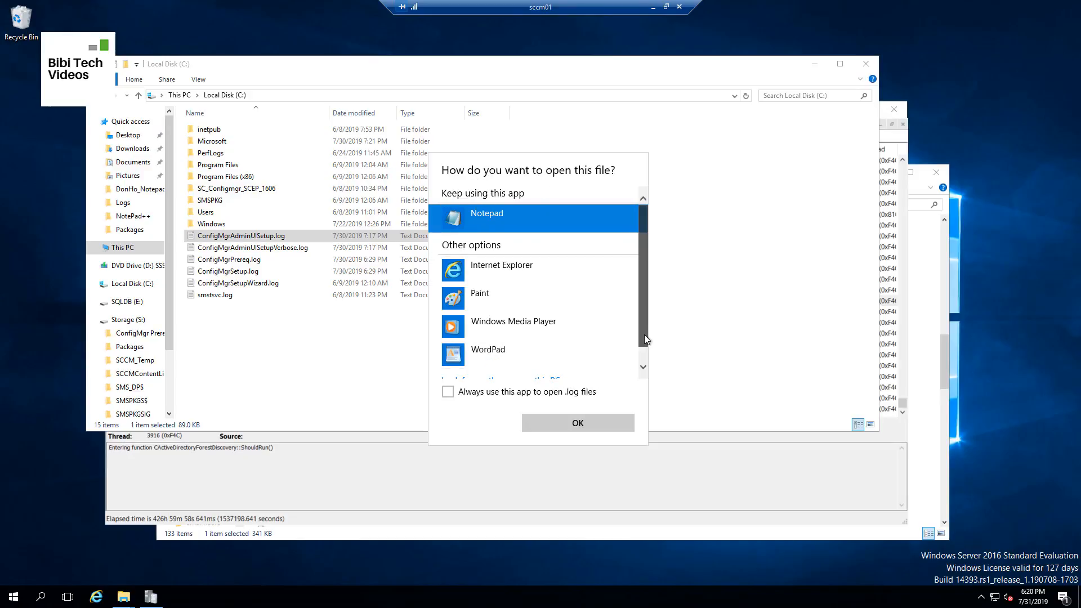
left_click_drag(644, 334, 645, 351)
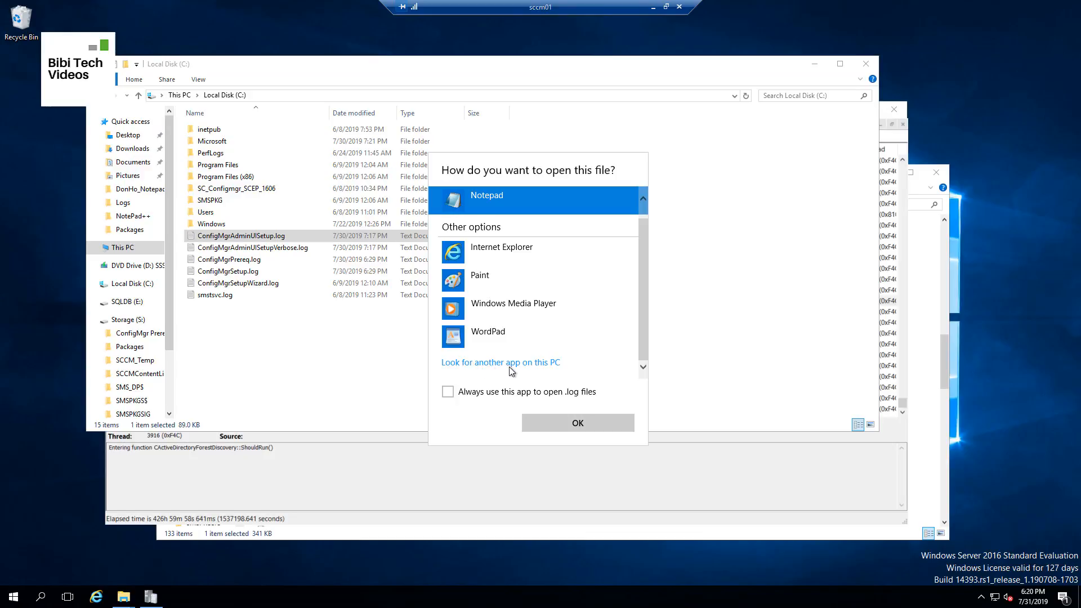
left_click(529, 363)
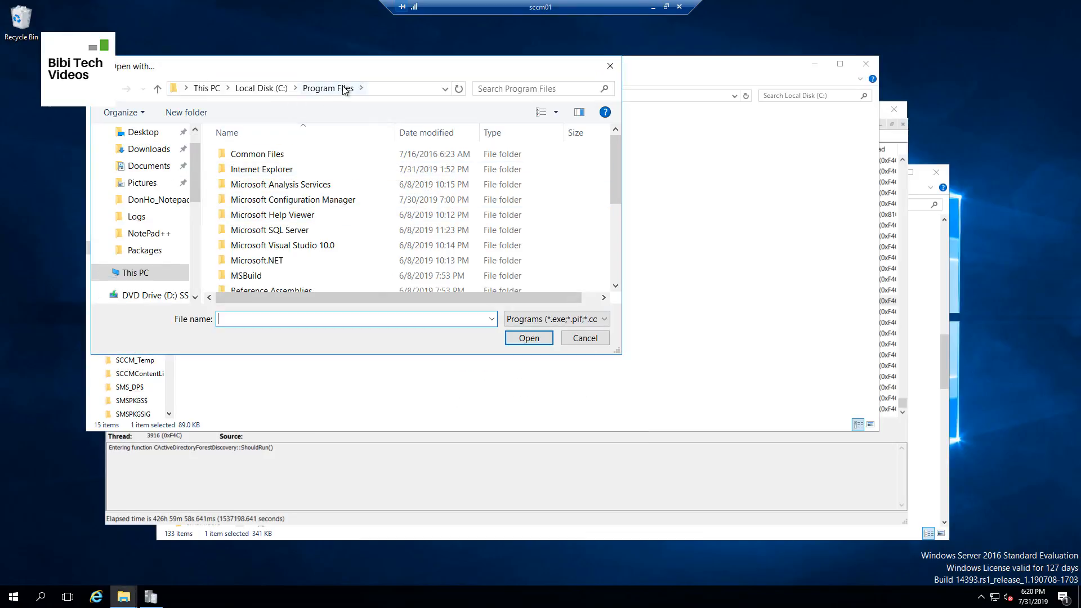
Choose CMTrace.exe from C:\Program Files\SMS_CCM as the program for opening the log file
scroll(345, 258, "down", 3)
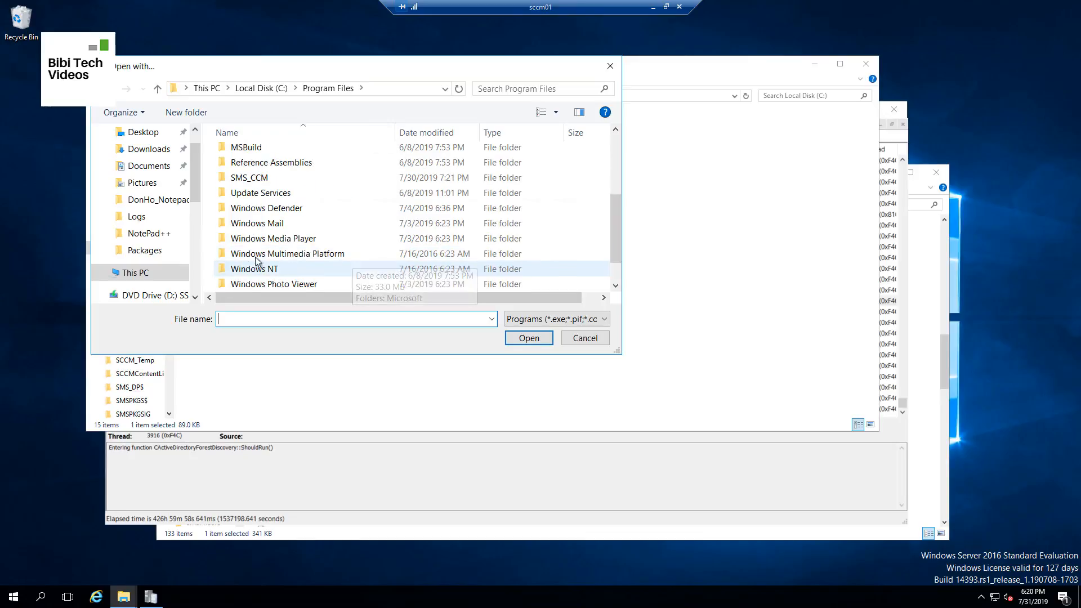
double_click(266, 174)
left_click(315, 230)
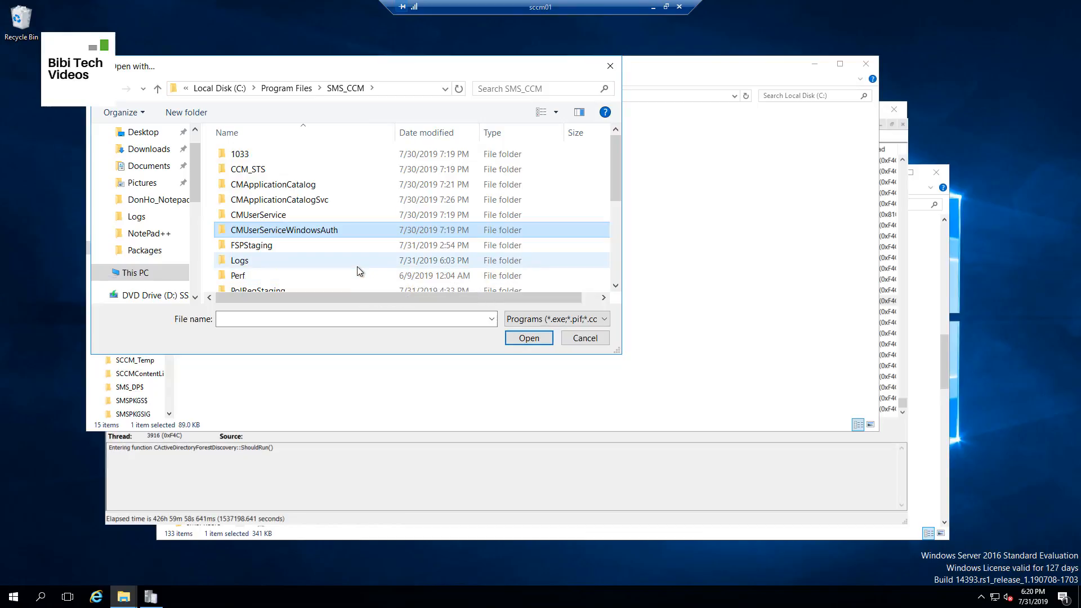
scroll(326, 263, "down", 1)
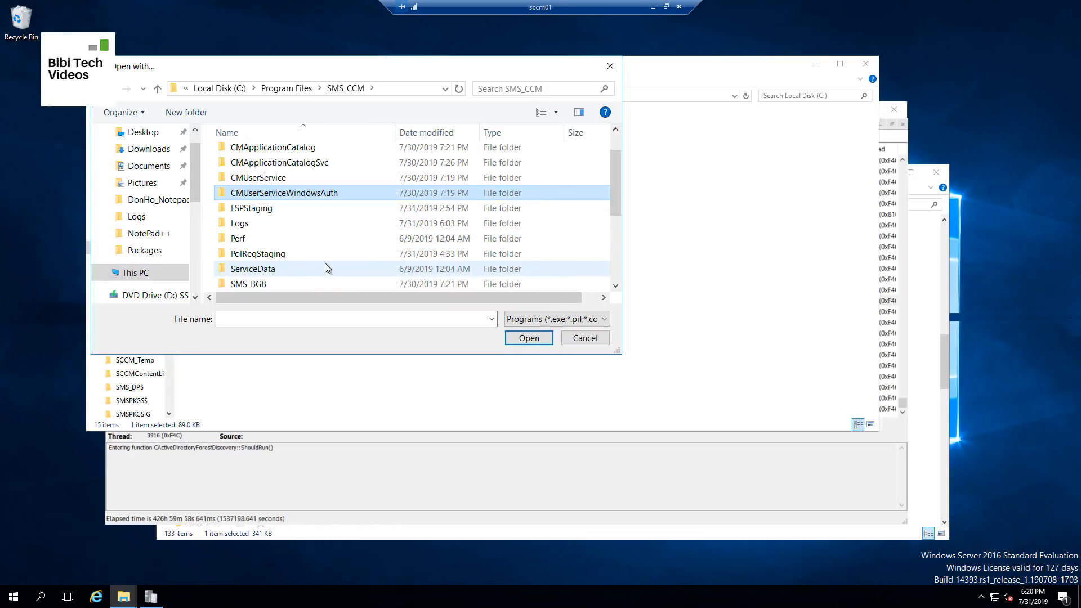
left_click(293, 253)
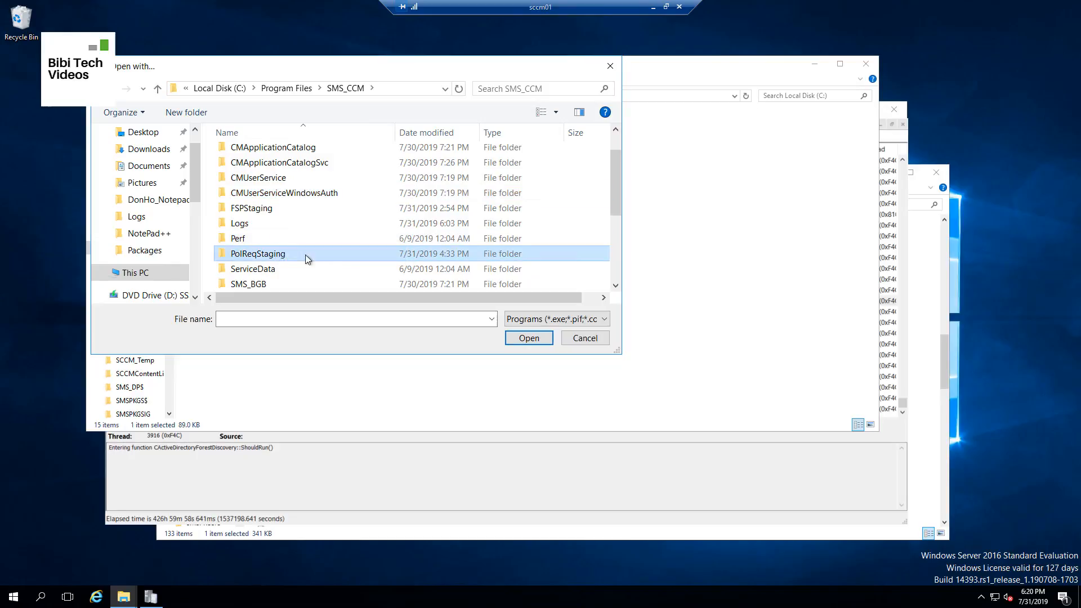
key("End")
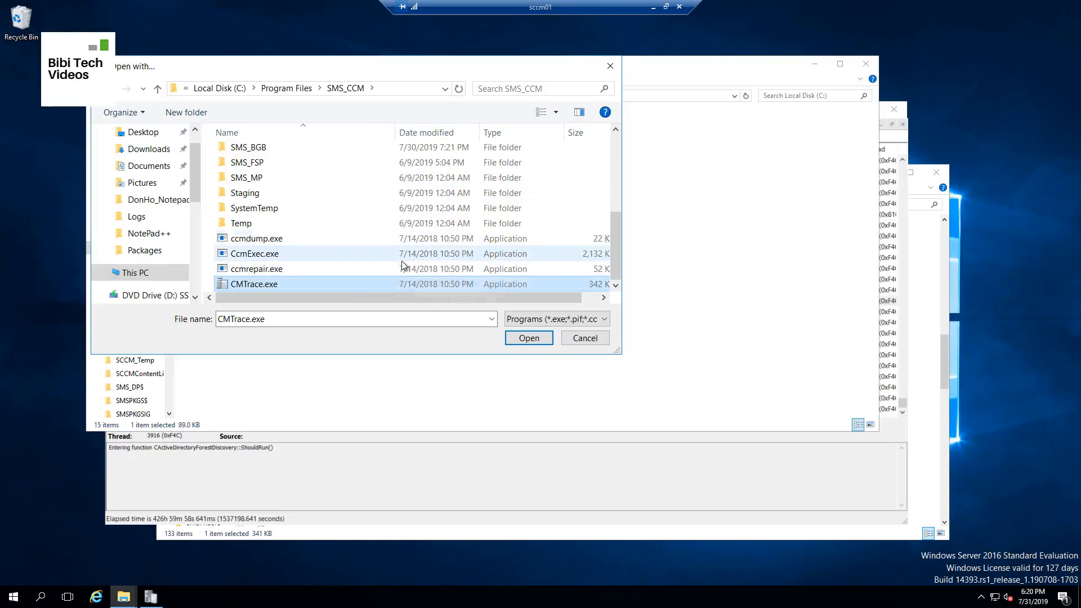
left_click(535, 338)
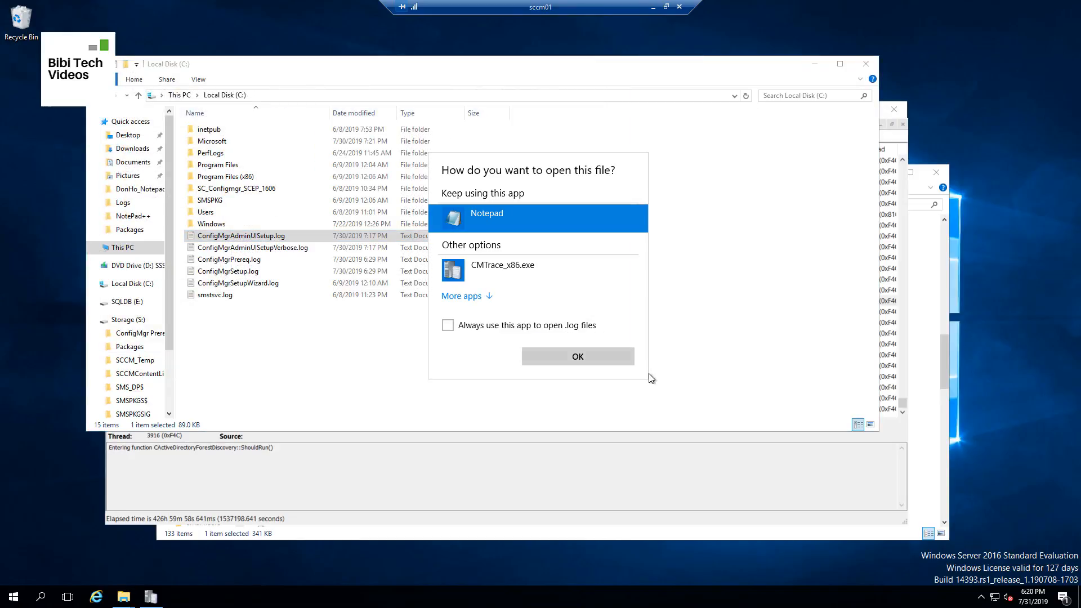
Set CMTrace_x86.exe as the app always used for .log files, and close the log it opens
left_click(501, 269)
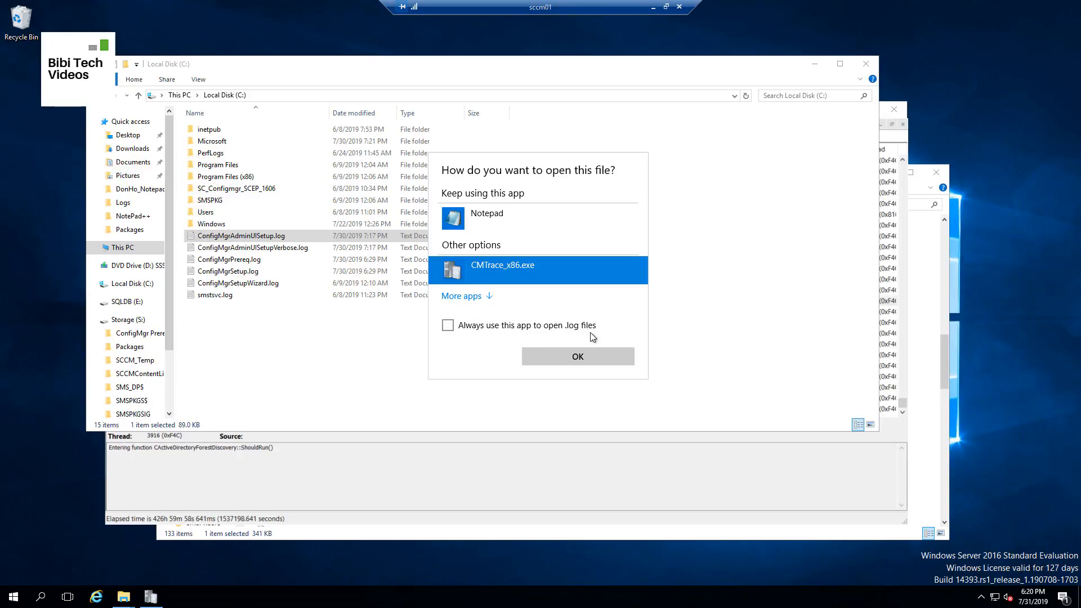
left_click(448, 325)
left_click(580, 356)
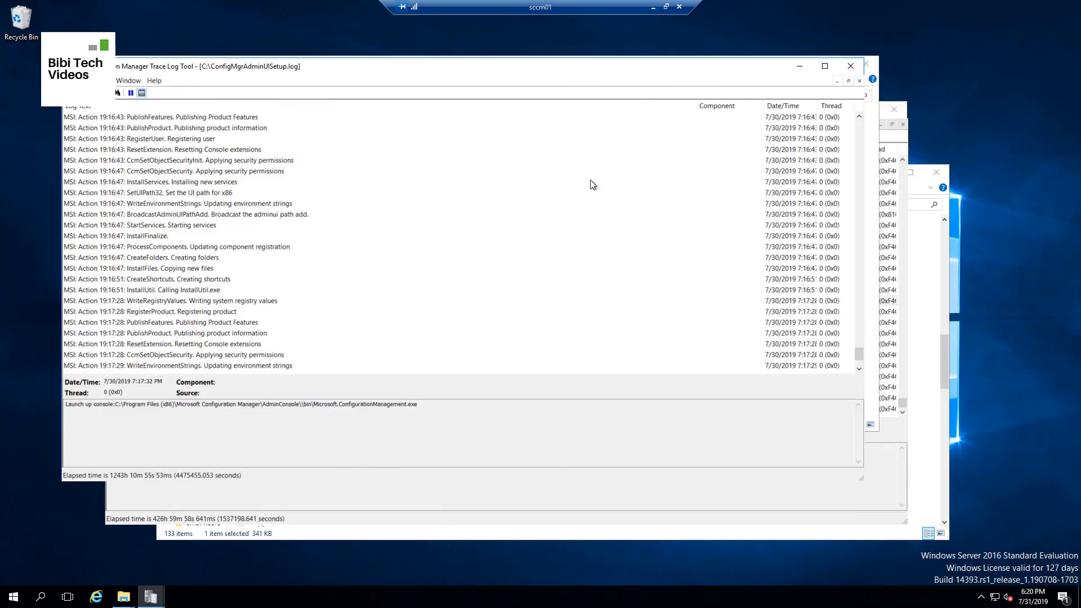
left_click(850, 66)
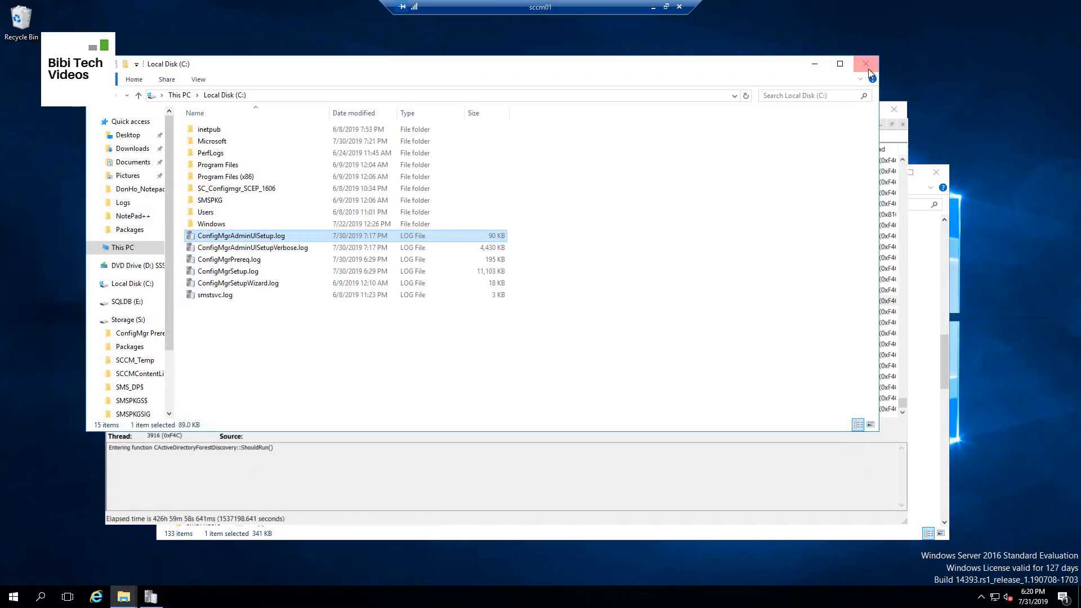
Open ConfigMgrAdminUISetupVerbose.log from the C: drive, examine its entries and highlighted line, and close the log
double_click(296, 248)
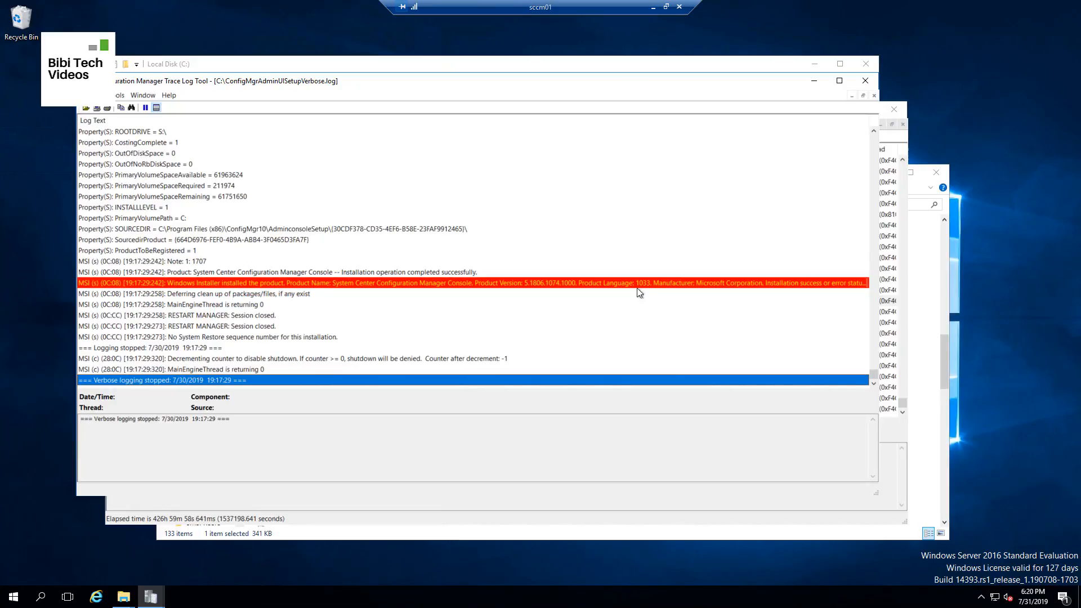
scroll(622, 309, "up", 5)
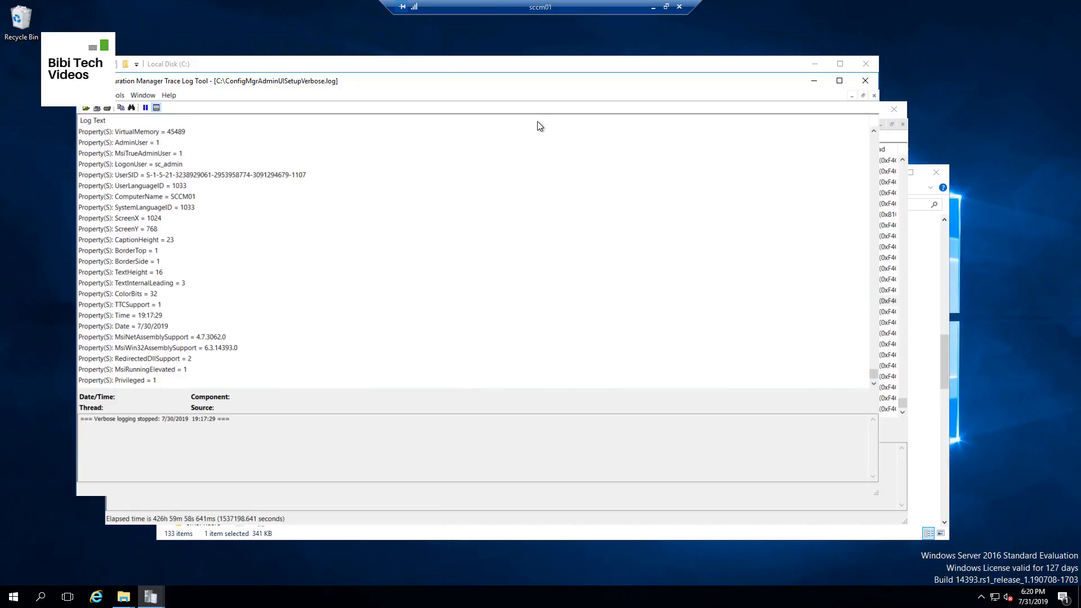
mouse_move(534, 85)
left_mouse_down()
mouse_move(774, 109)
mouse_move(632, 111)
left_mouse_up()
scroll(284, 328, "down", 5)
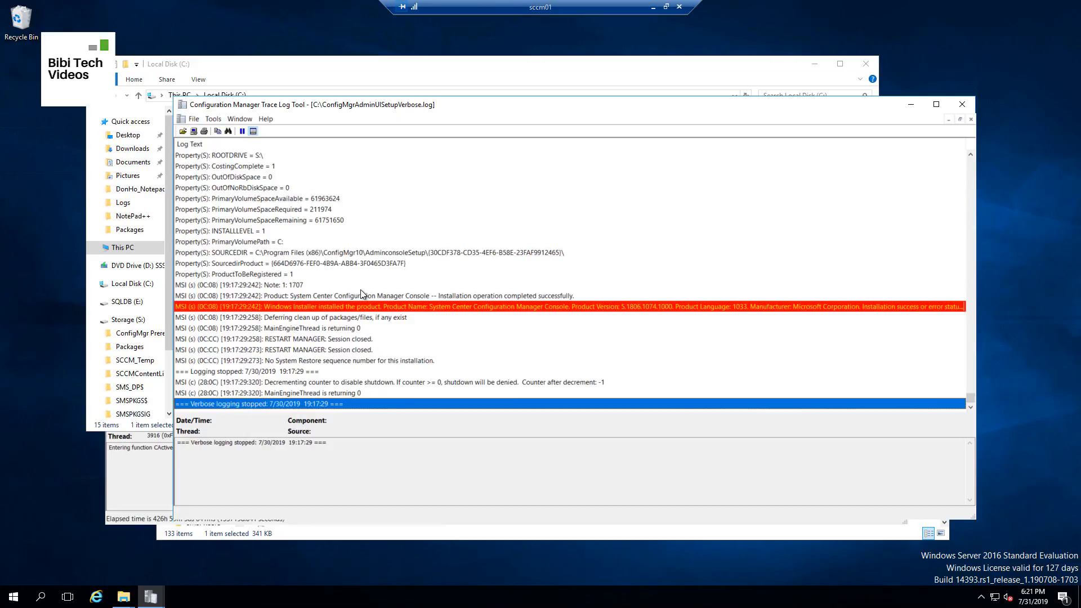
scroll(362, 278, "up", 10)
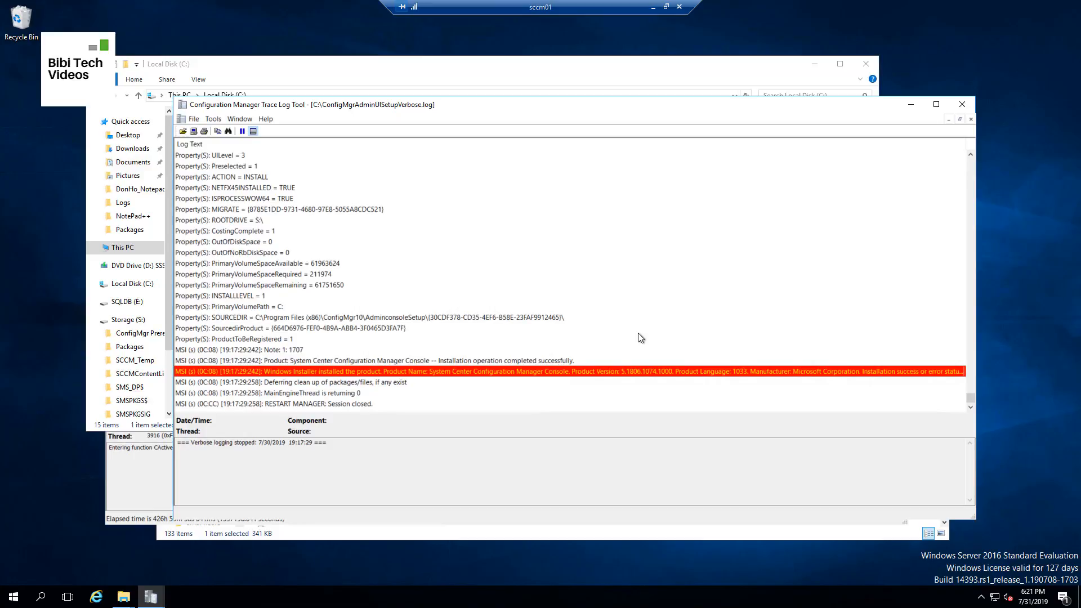
left_click(967, 105)
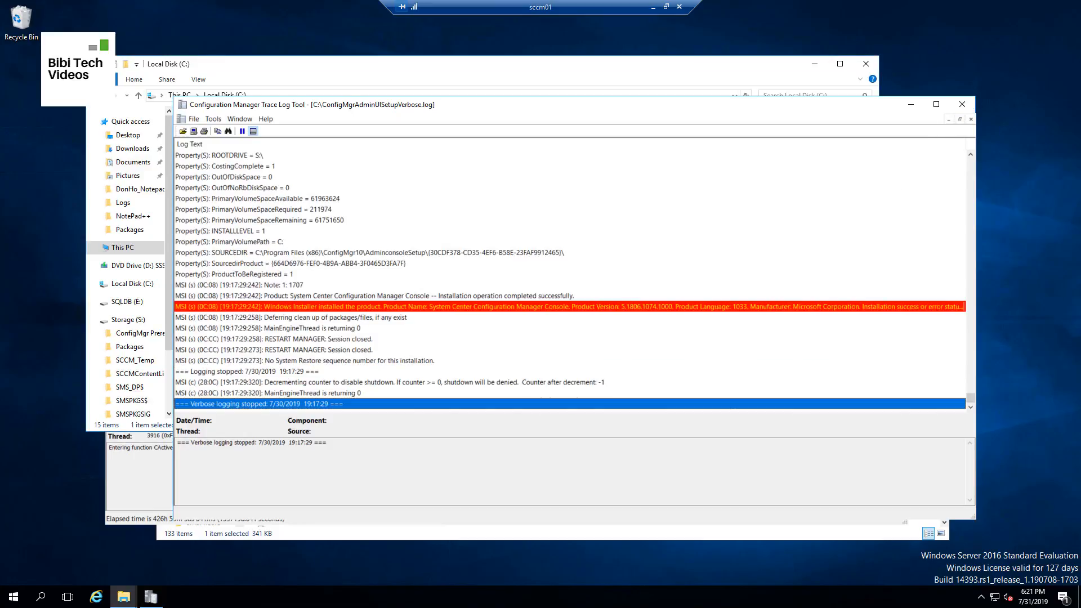
Close the ADForestDisc.log trace window and the SMS_CCM File Explorer window
left_click(723, 484)
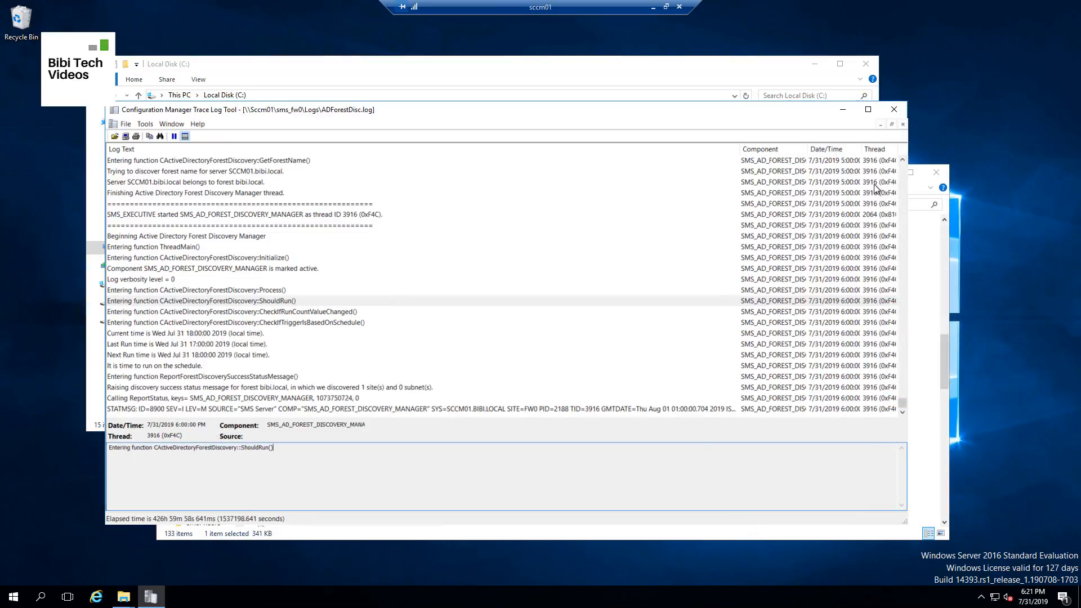
key("alt+F4")
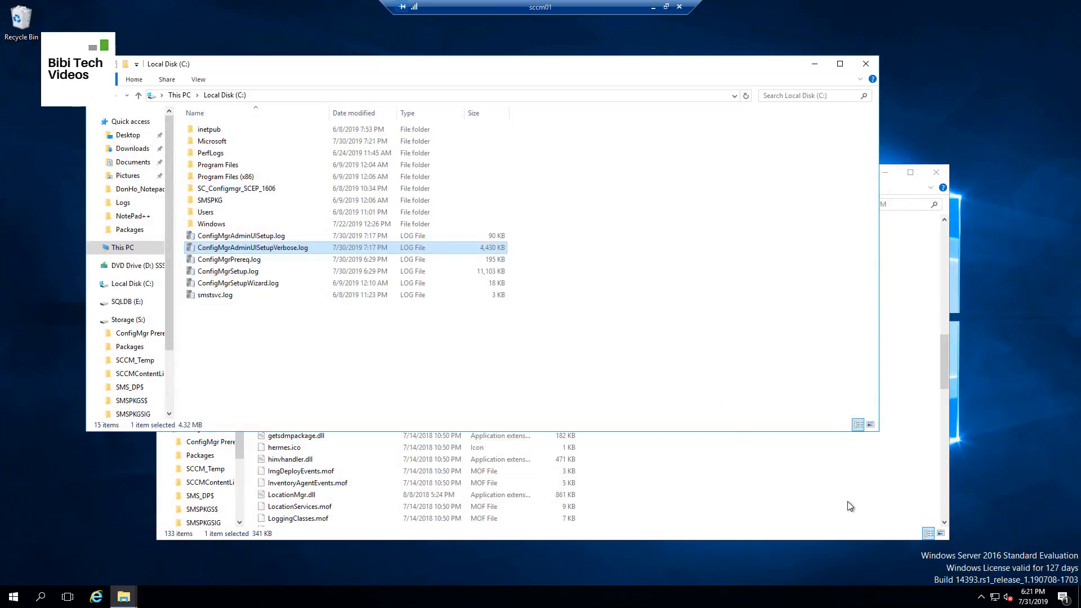
left_click(845, 511)
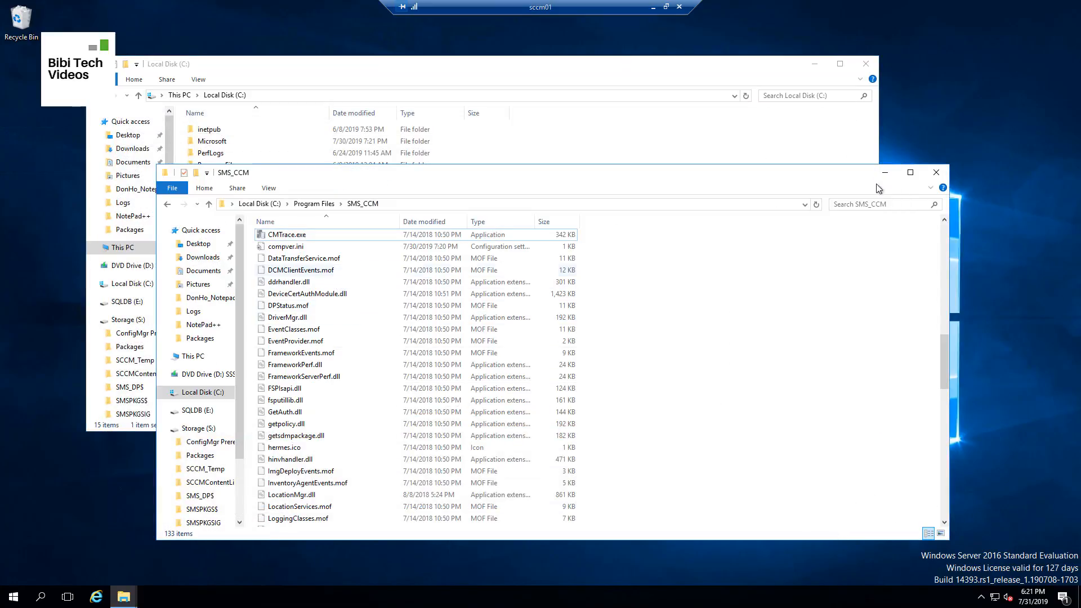
left_click(936, 172)
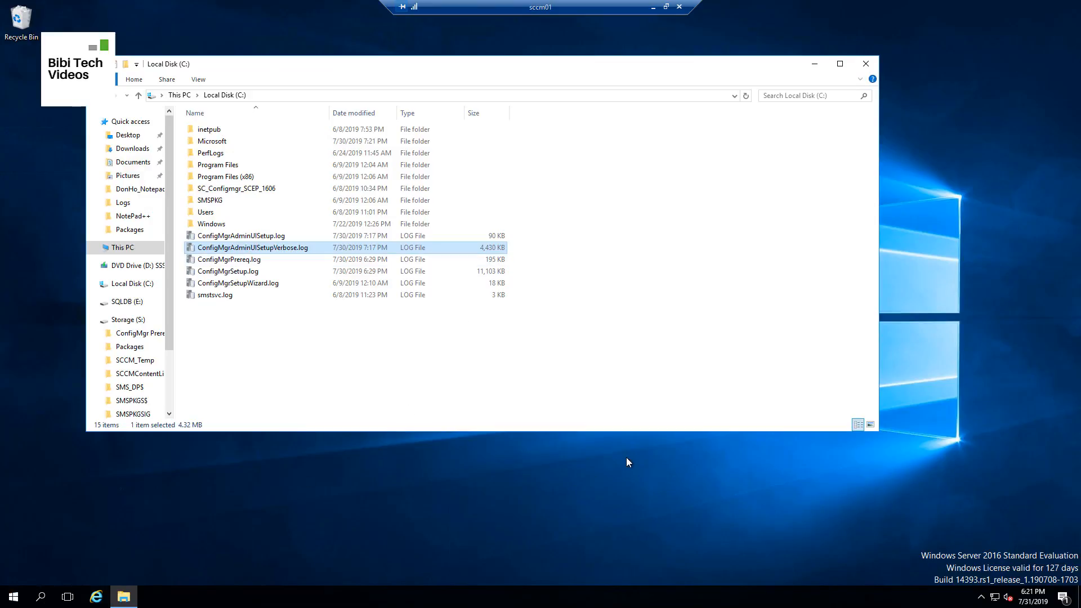
Launch the Configuration Manager Console and show the Sites list under Site Configuration in the Administration workspace
left_click(17, 599)
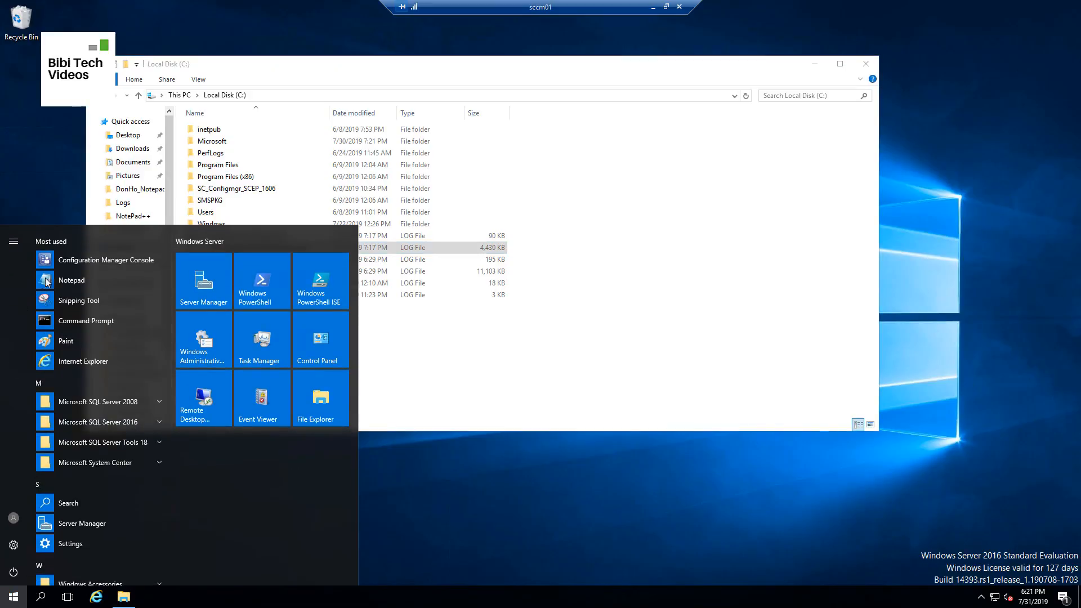
left_click(77, 260)
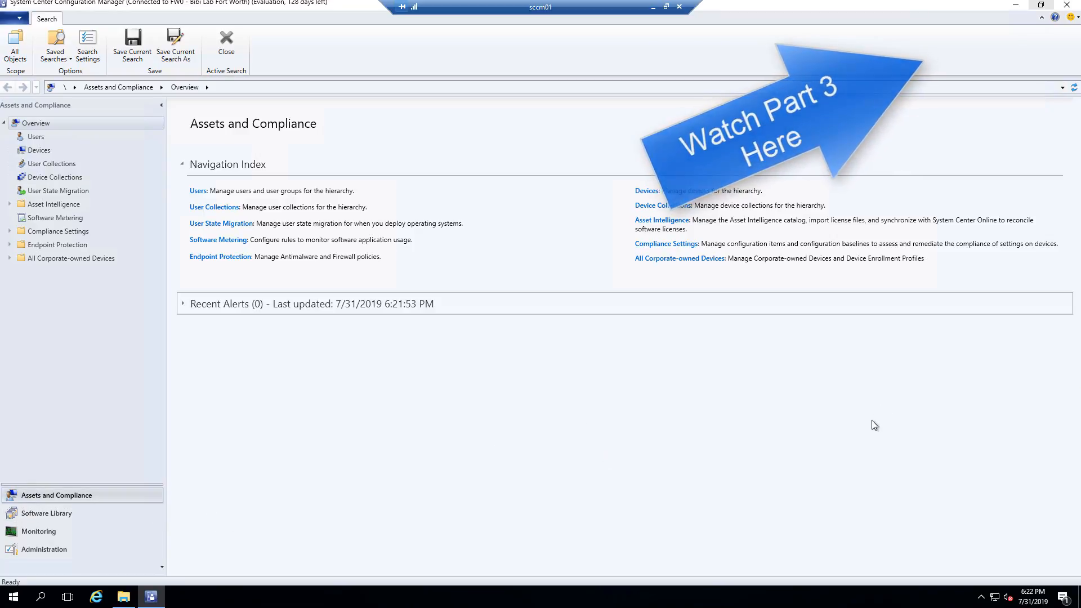
left_click(53, 549)
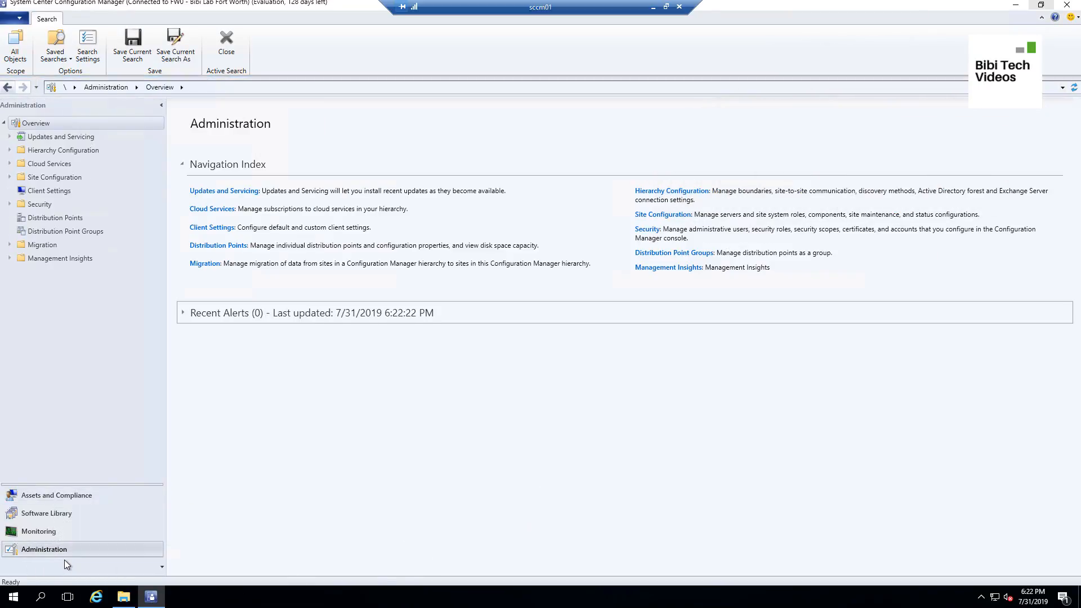
left_click(34, 176)
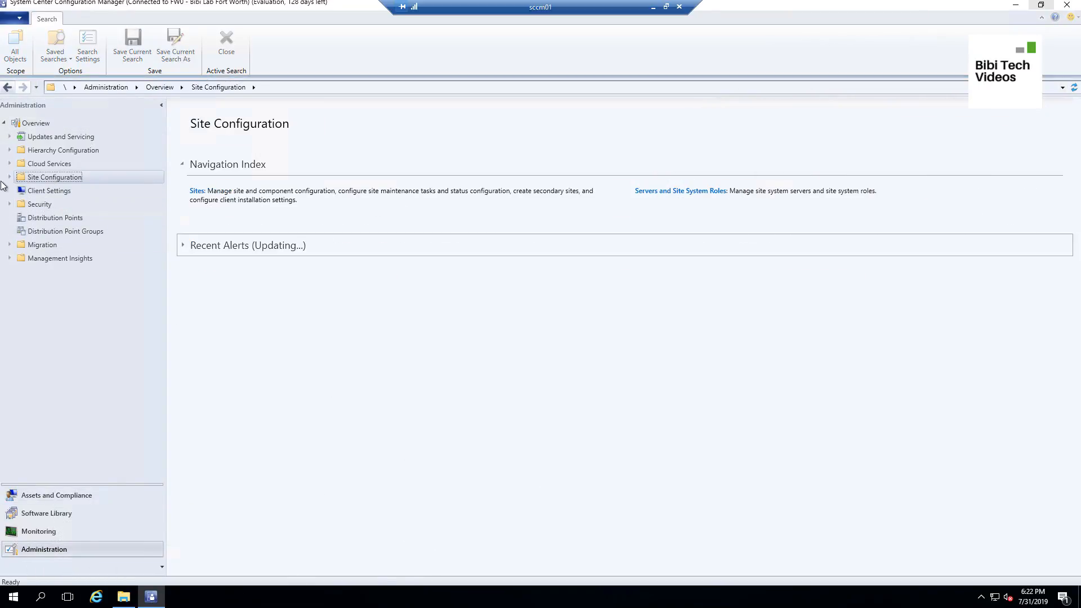
left_click(9, 178)
left_click(39, 192)
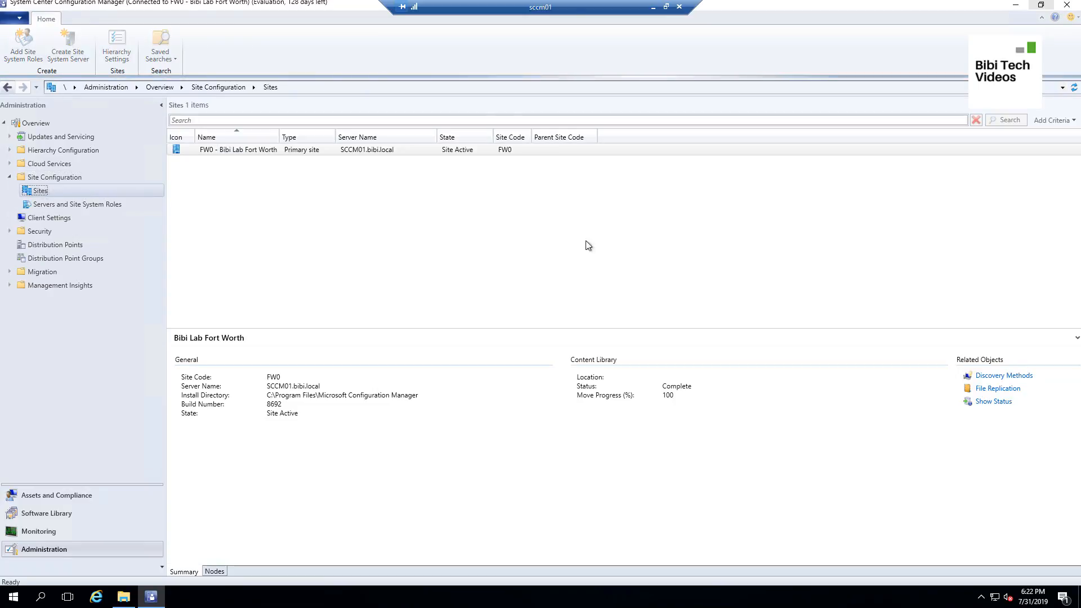
Start adding site system roles to the FW0 primary site, keeping the default general settings and no proxy server
right_click(344, 150)
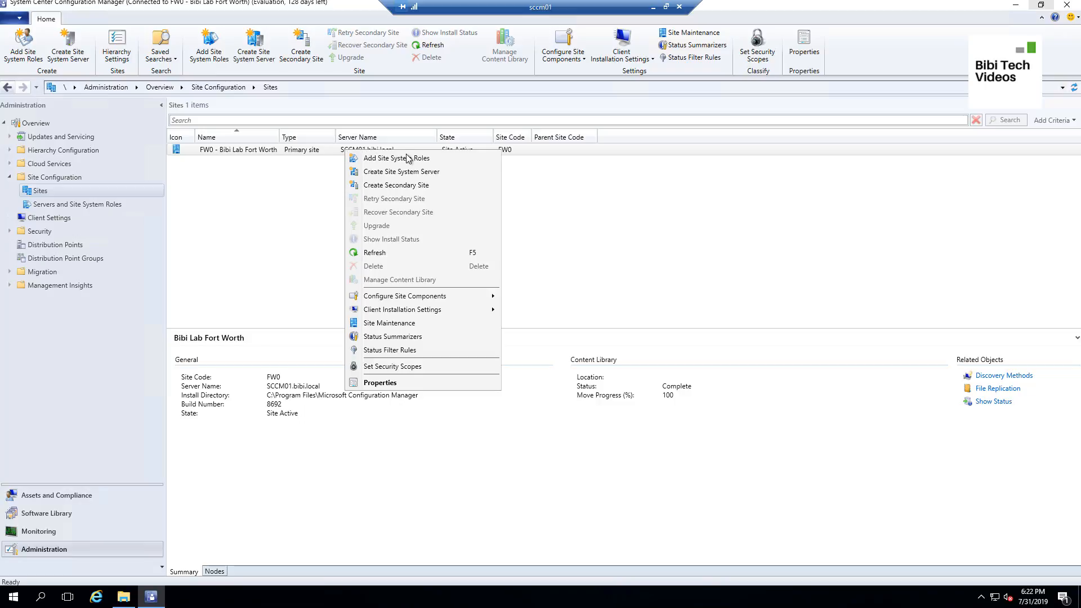
left_click(444, 160)
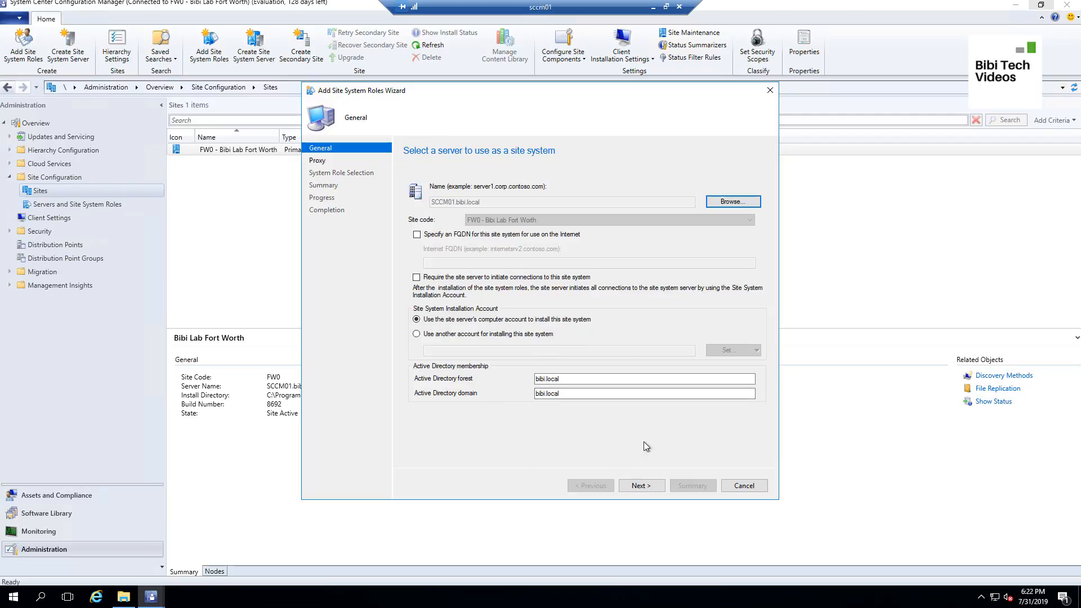
left_click(641, 485)
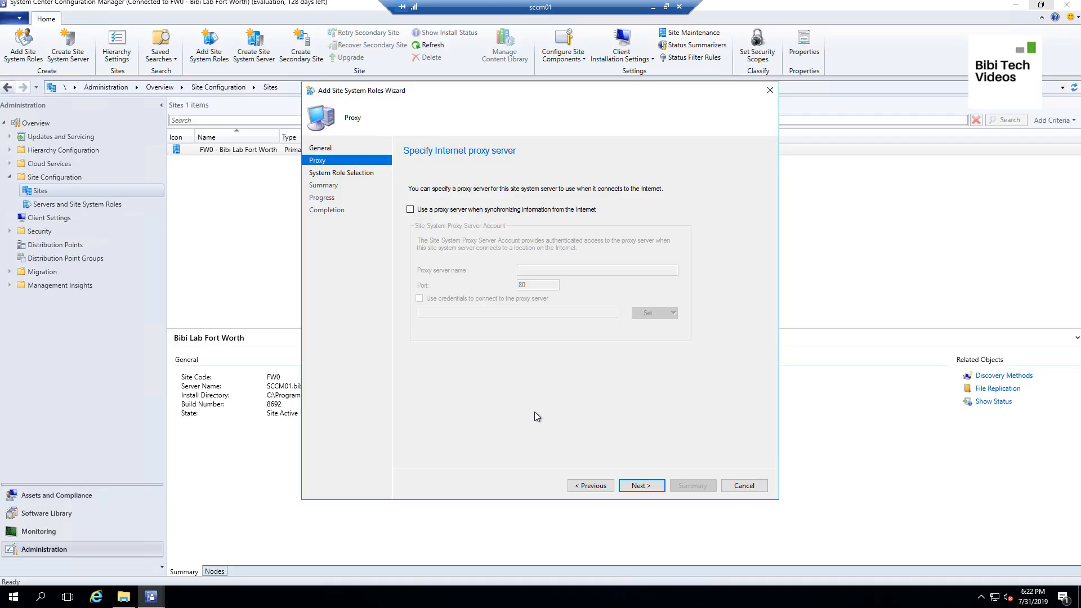
left_click(647, 485)
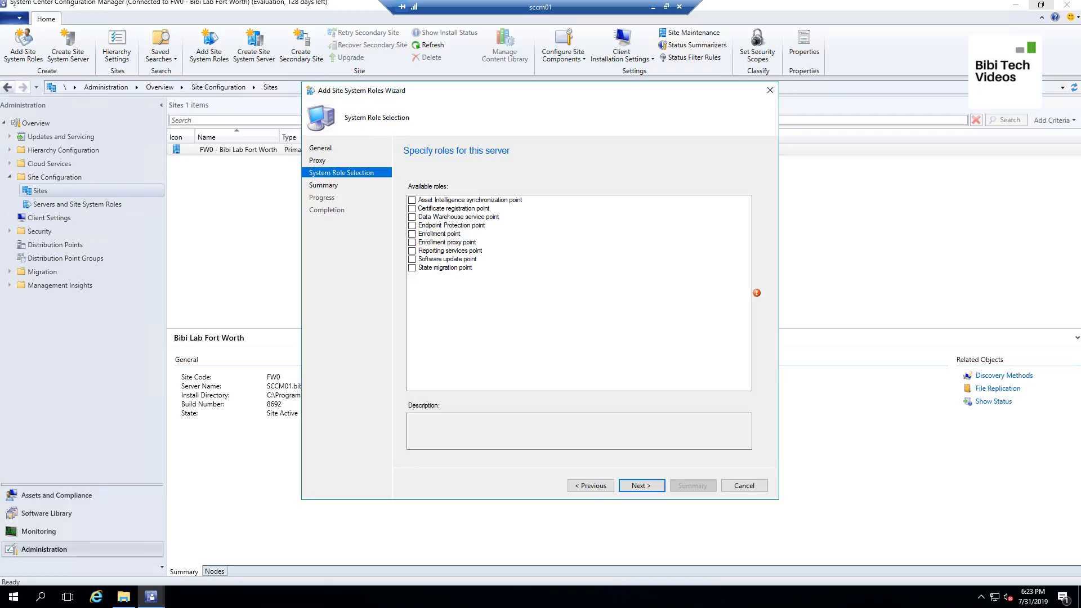
Select the Software update point role and configure WSUS to use ports 8530 and 8531 for client communications
left_click(413, 259)
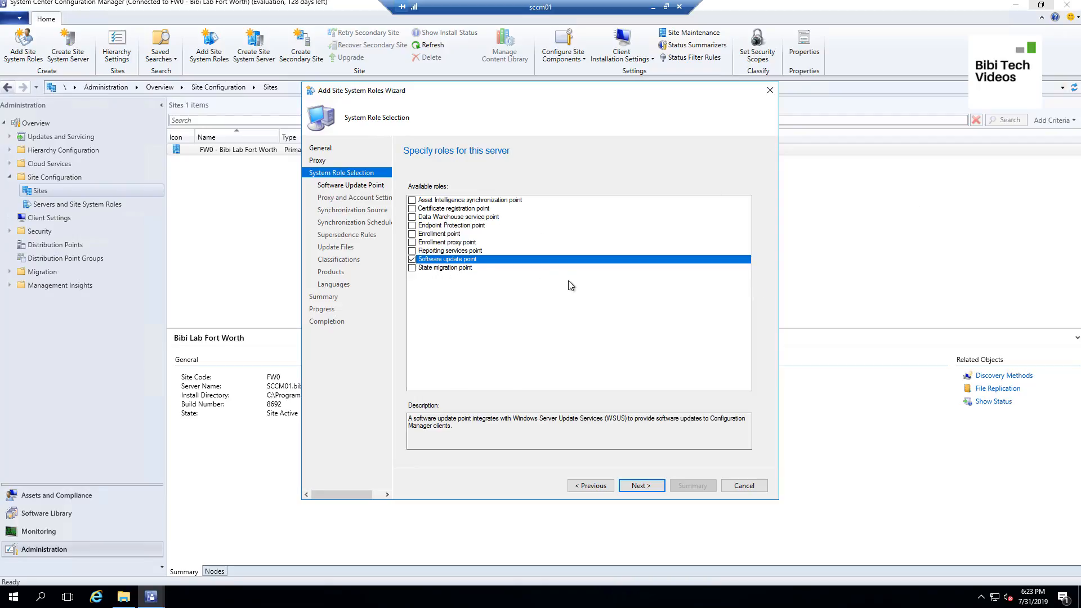
left_click(634, 485)
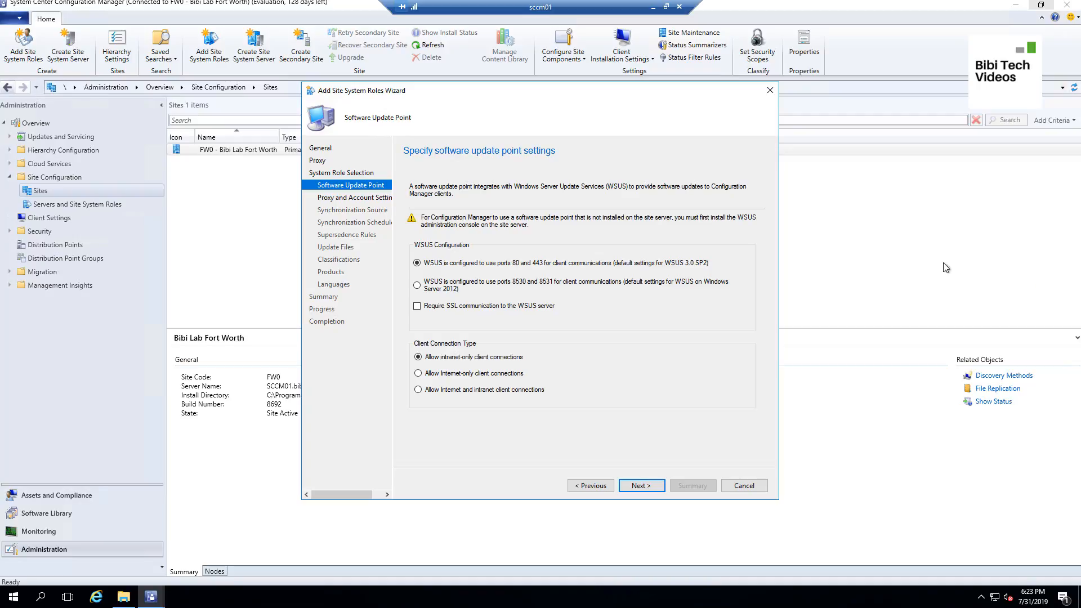
left_click(426, 286)
left_click(660, 485)
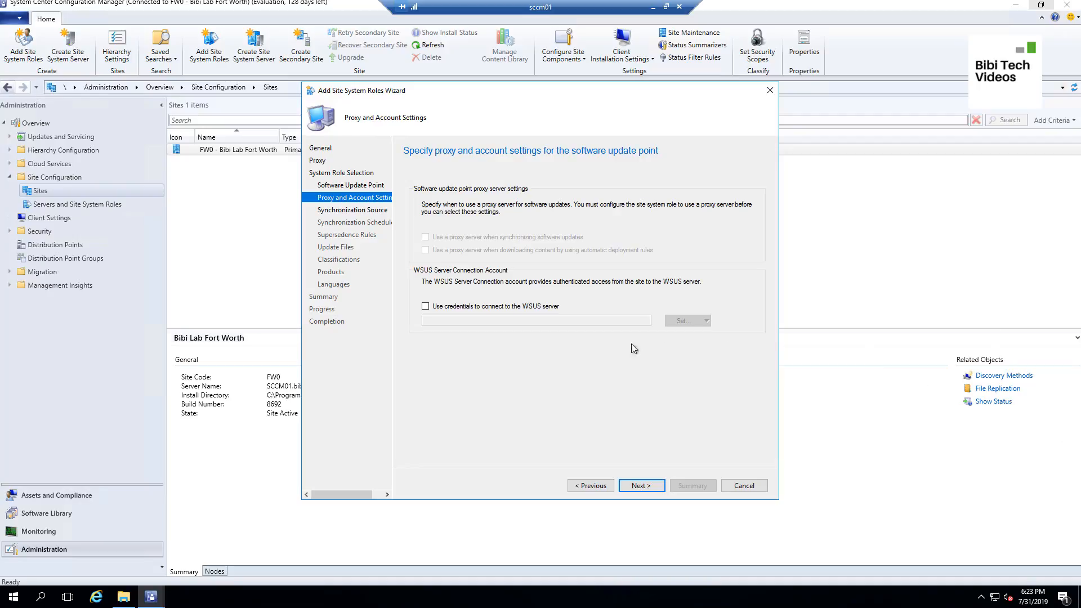
Keep the default WSUS connection account and Microsoft Update synchronization source settings, and enable synchronization on a schedule
left_click(640, 486)
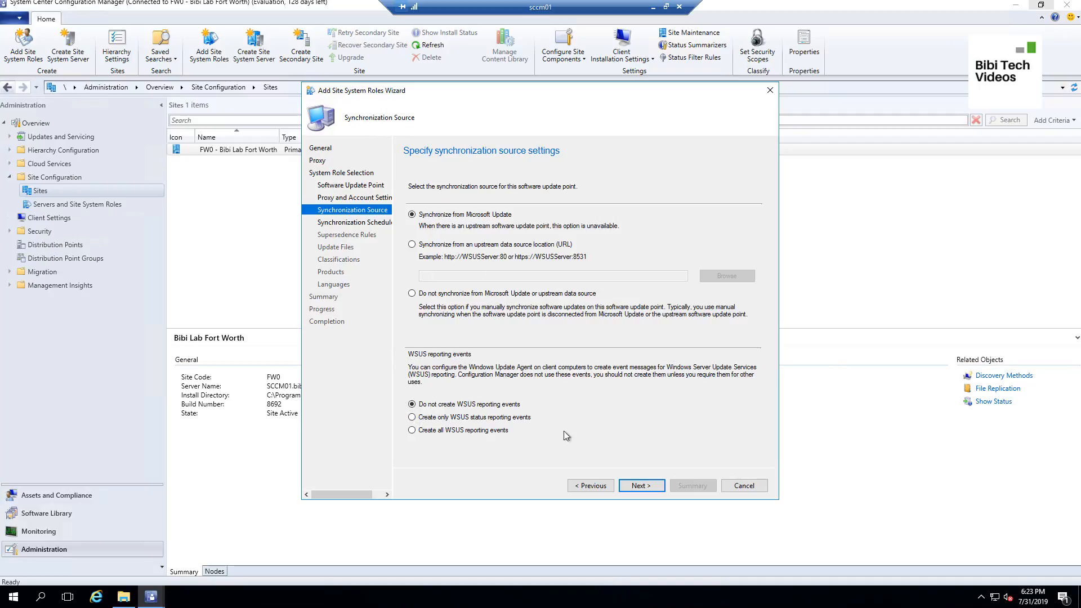
left_click(646, 489)
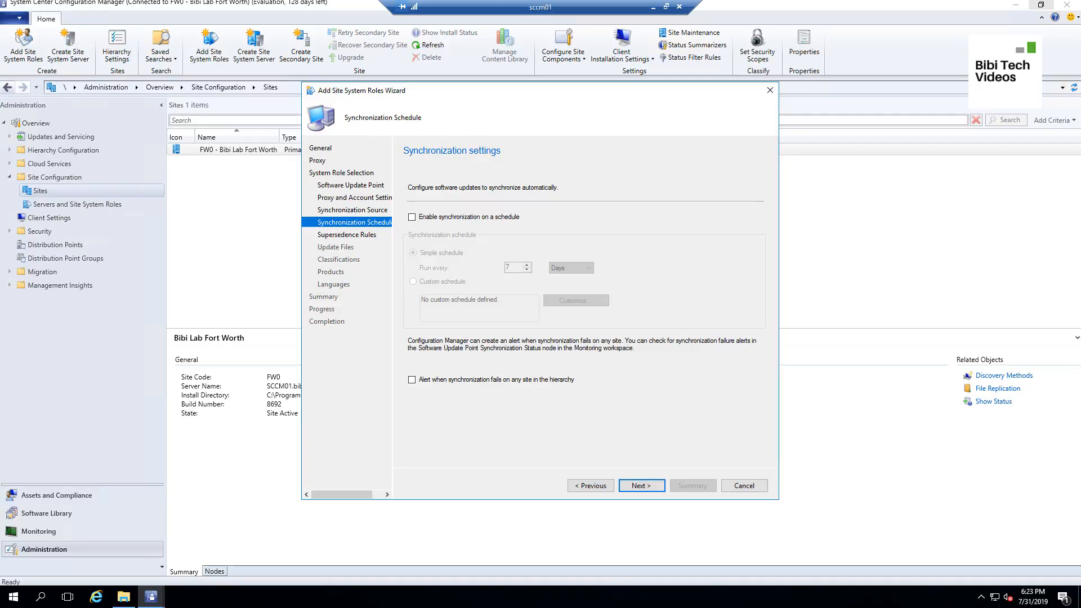
left_click(426, 217)
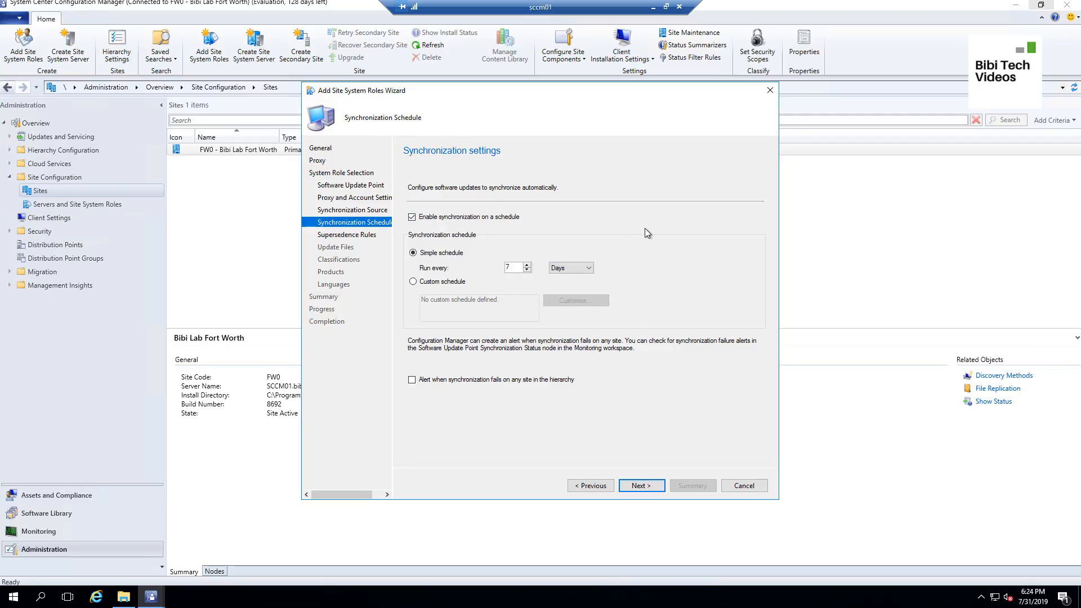
Set a custom synchronization schedule for the first Tuesday of every month and enable alerts when synchronization fails on any site
left_click(425, 283)
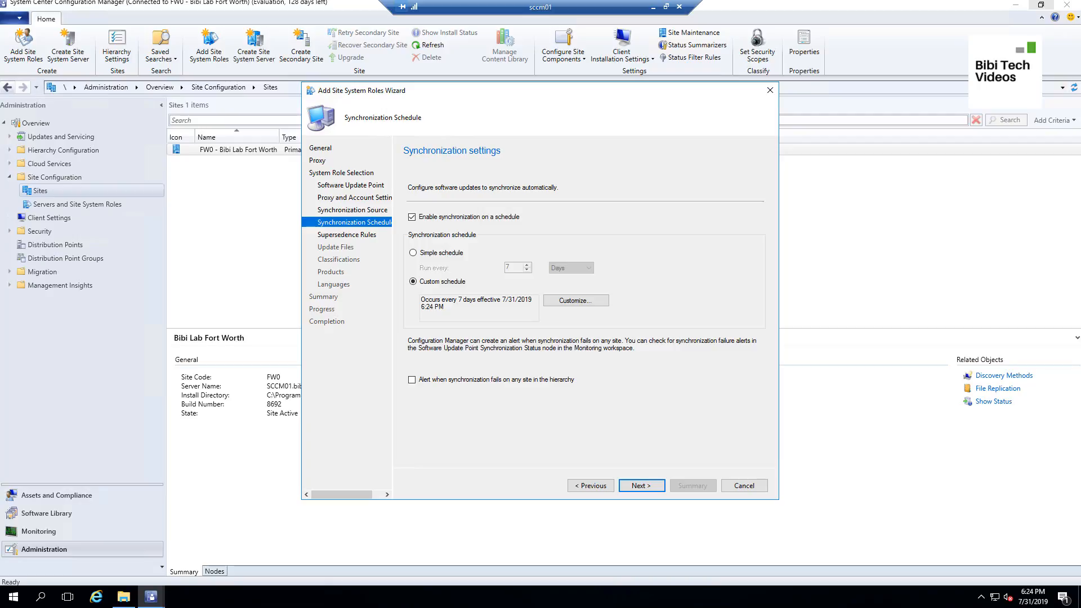
left_click(577, 301)
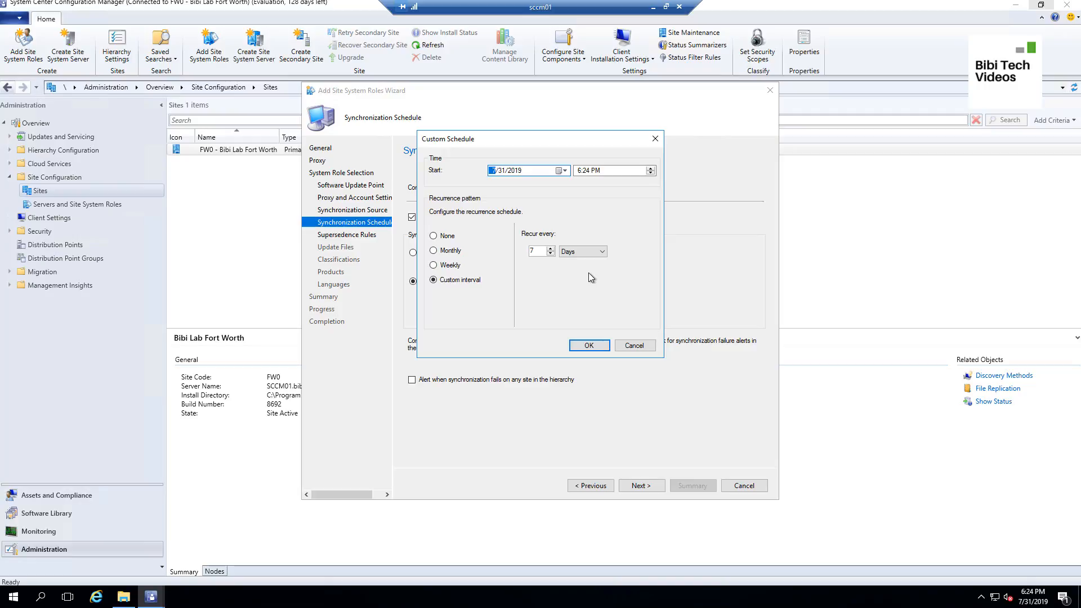
left_click(444, 250)
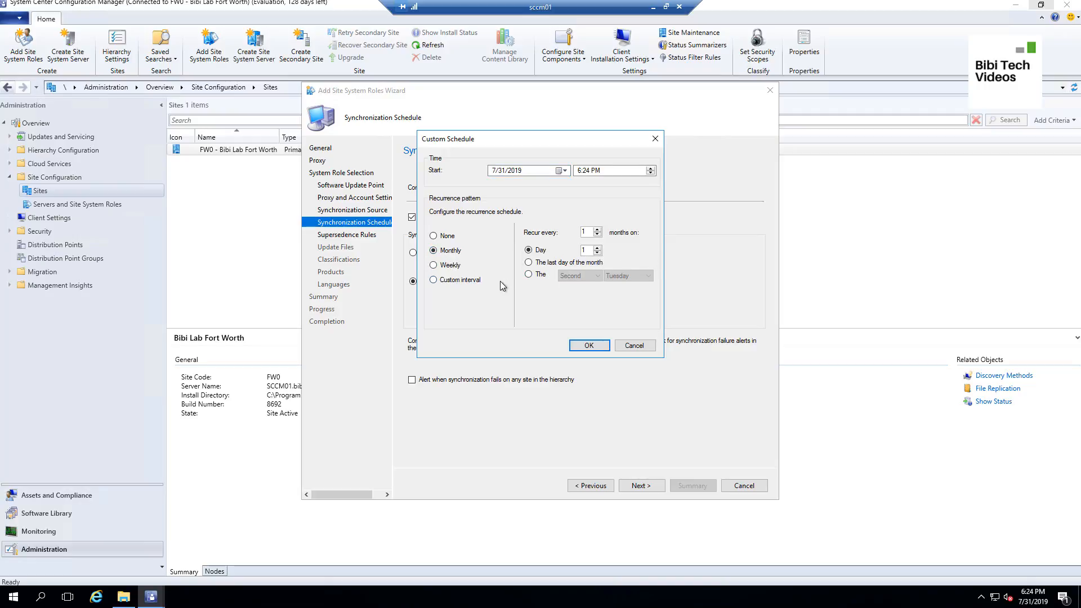
left_click(529, 274)
left_click(588, 276)
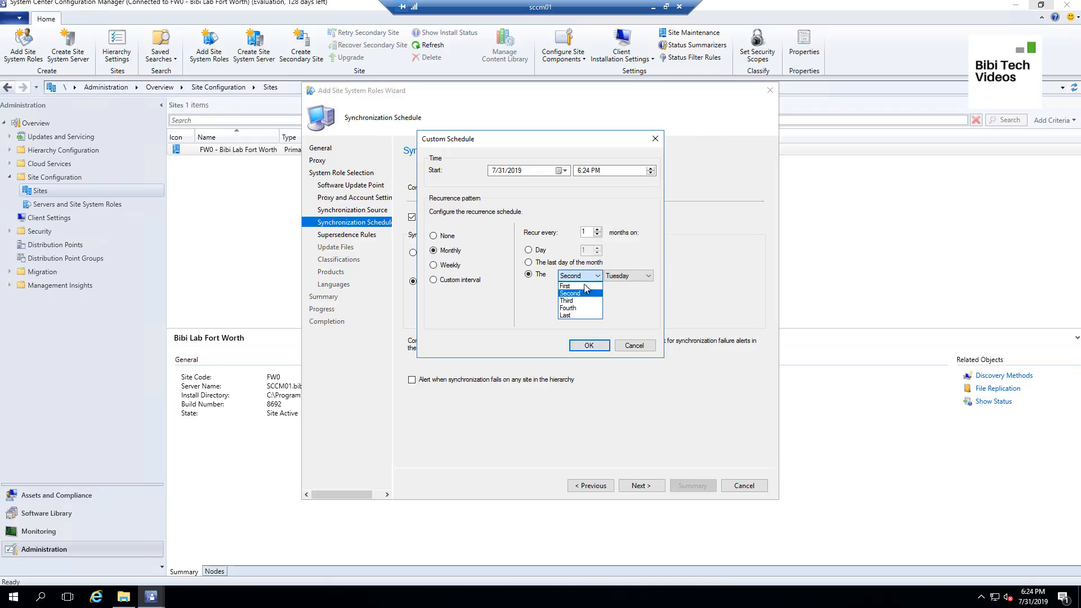
left_click(583, 286)
left_click(588, 345)
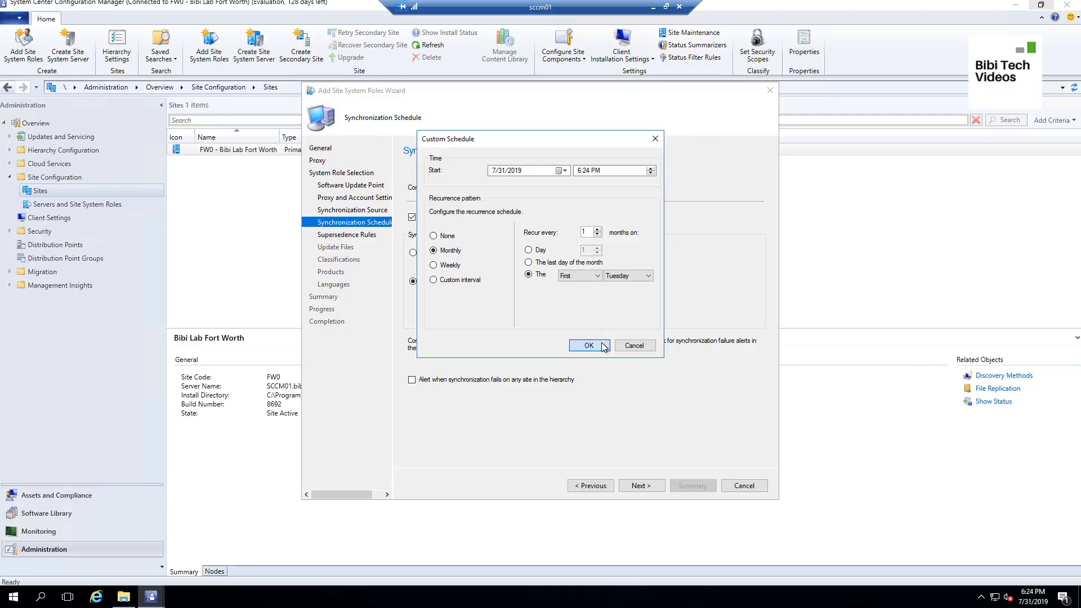
left_click(412, 380)
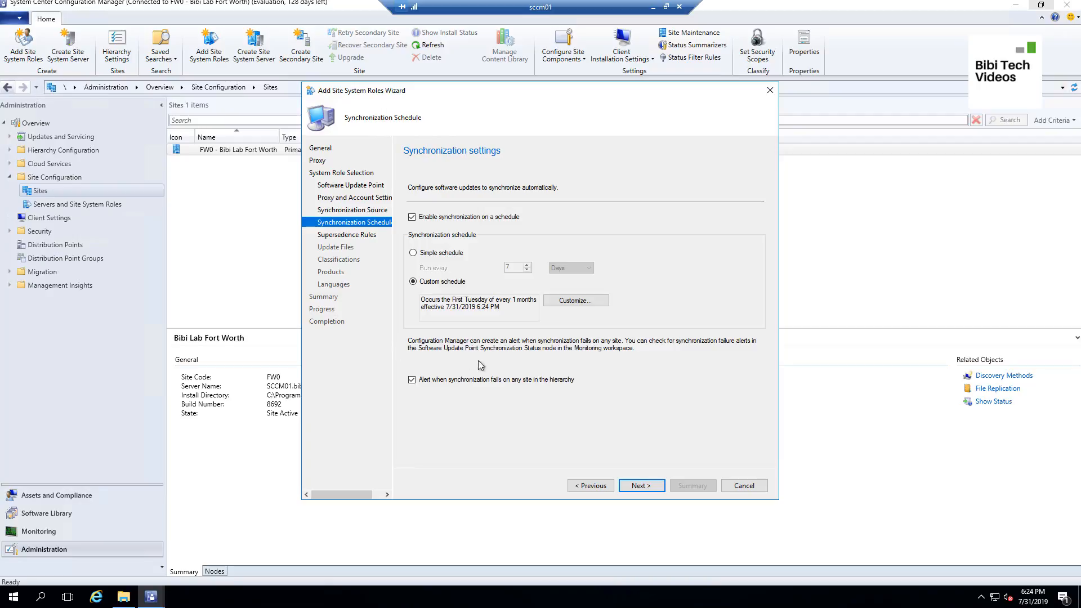
left_click(645, 487)
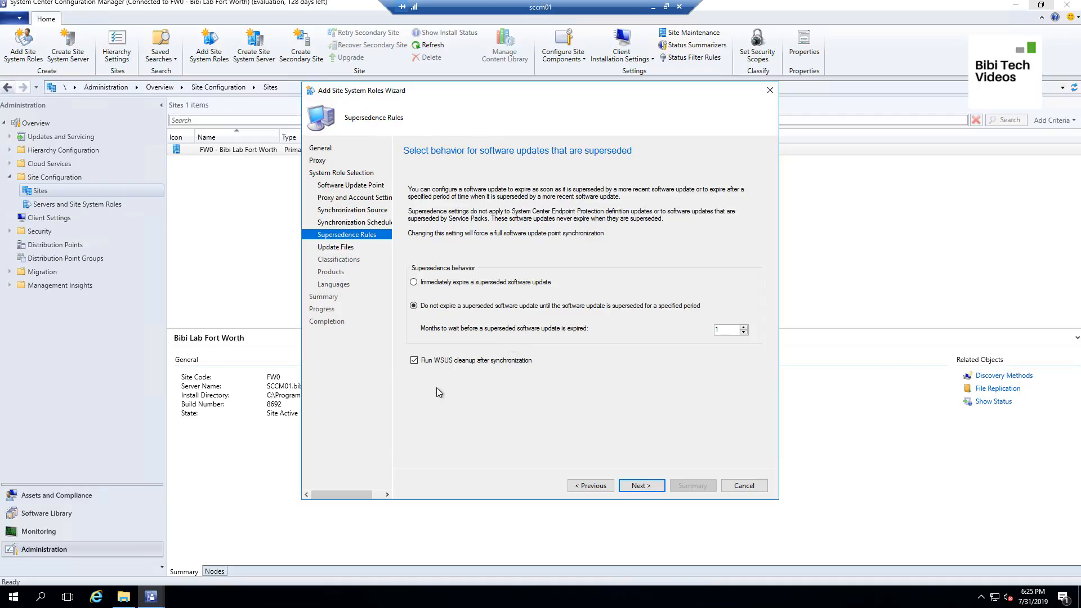
Keep the default supersedence and update file options, and clear the Security Updates, Service Packs and Update Rollups classifications
left_click(658, 486)
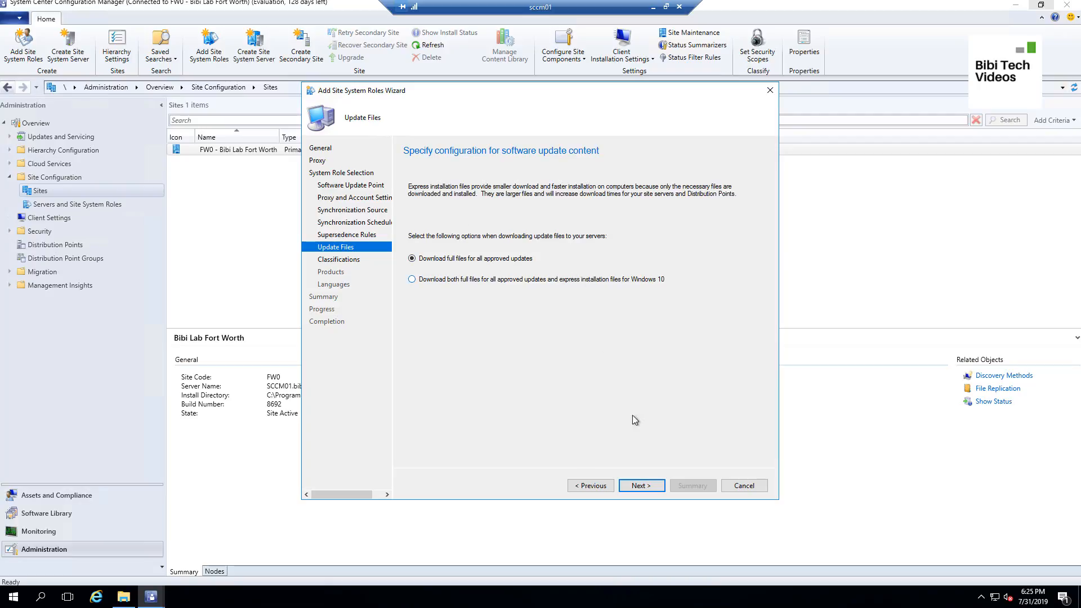
left_click(657, 490)
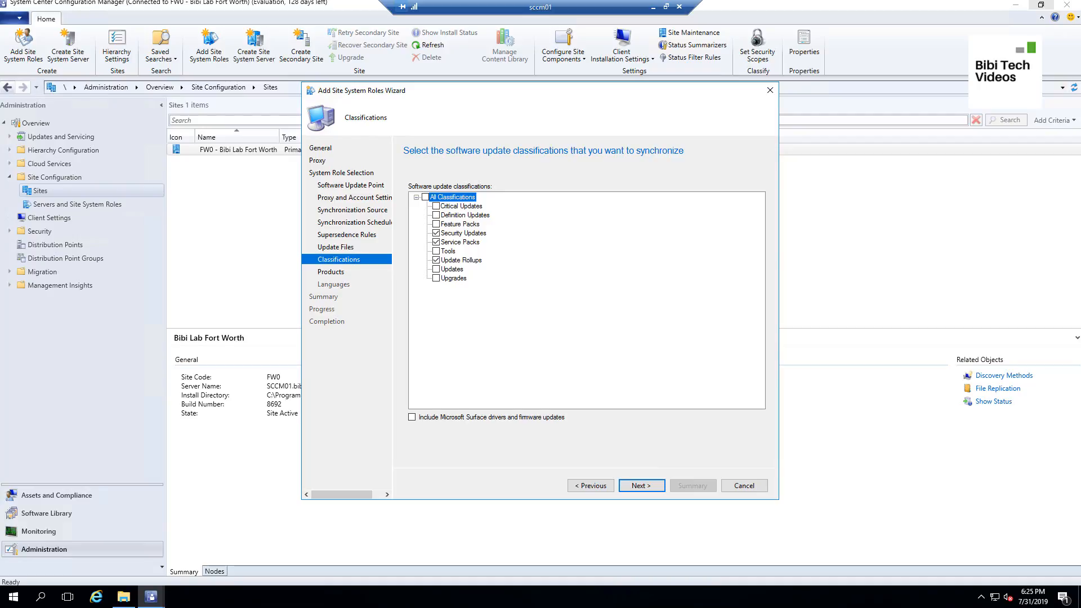
left_click(437, 233)
left_click(436, 242)
left_click(436, 260)
left_click(641, 485)
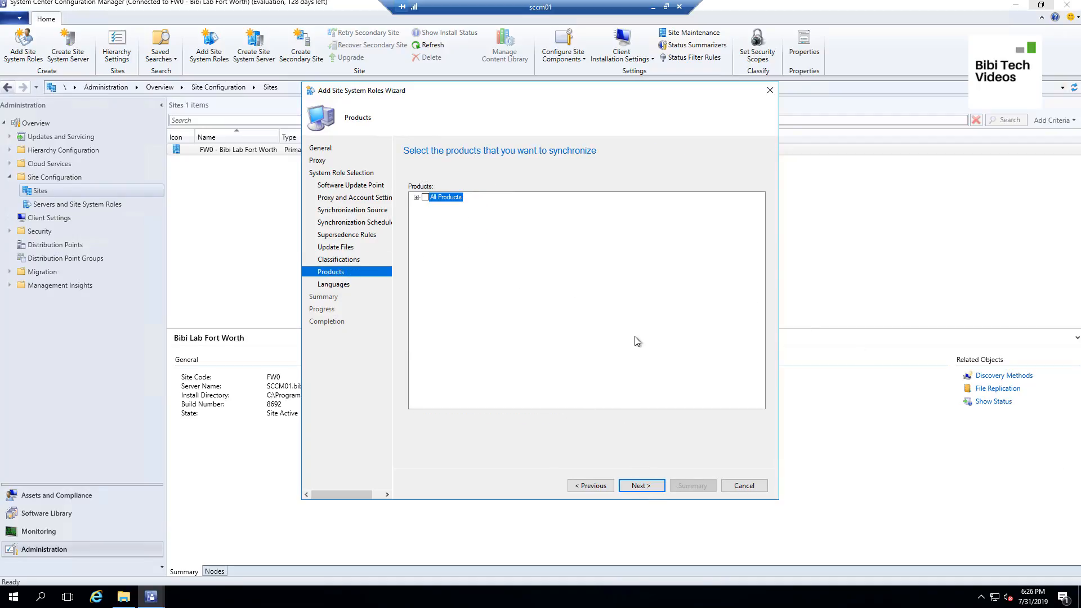
Expand the All Products tree to review the Microsoft product families, and continue without selecting any of them
left_click(416, 197)
left_click(426, 206)
scroll(755, 336, "down", 4)
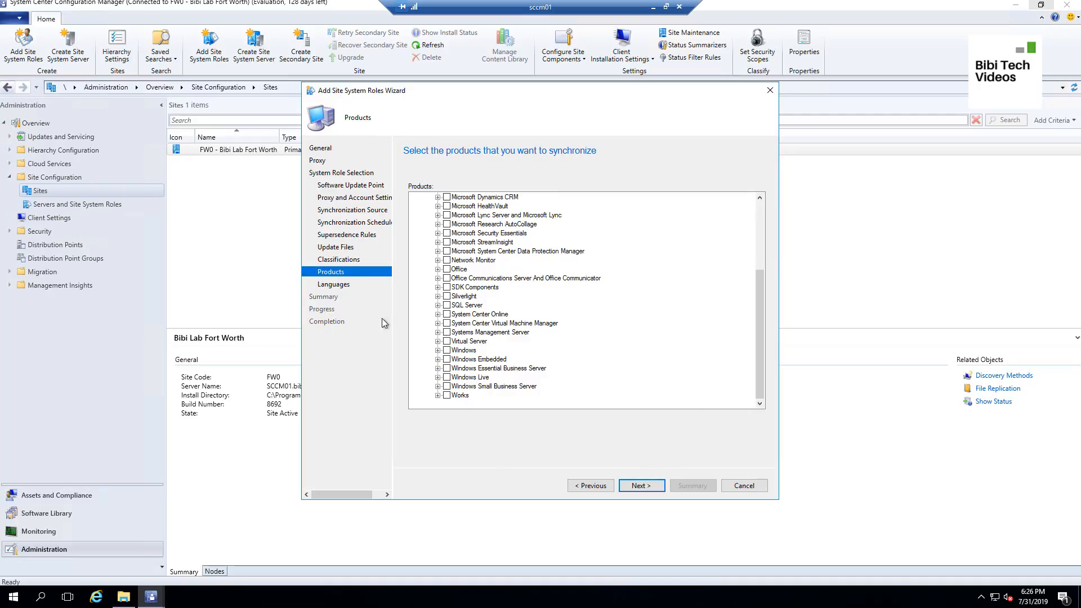
left_click(645, 485)
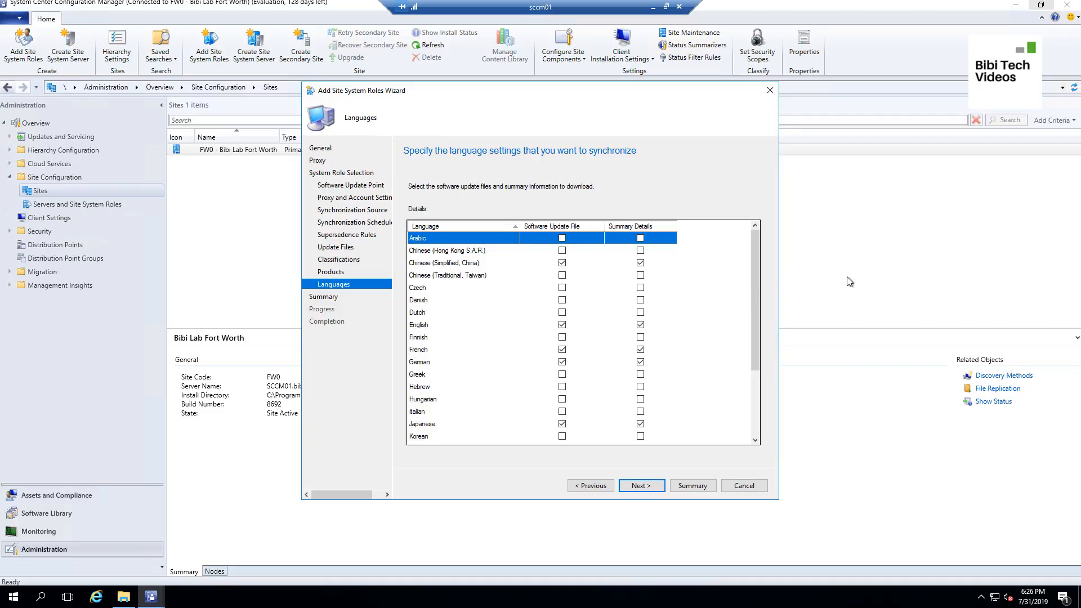
Clear Chinese (Simplified, China), French, German, Japanese and Russian for update files and summary details, keeping only English
left_click(562, 262)
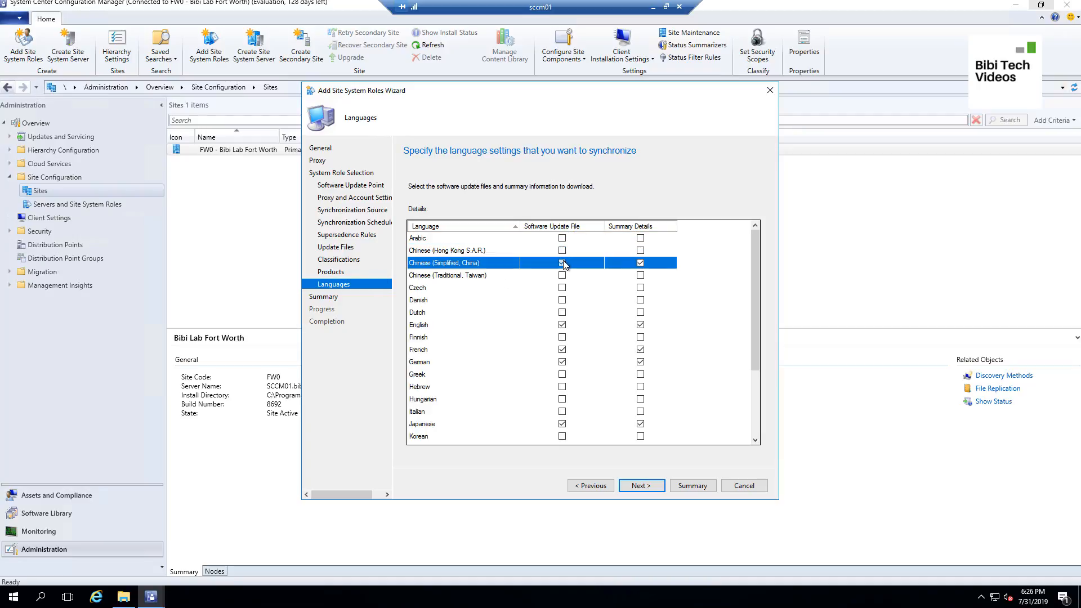
left_click(561, 362)
left_click(562, 350)
left_click(640, 350)
left_click(640, 362)
left_click(562, 423)
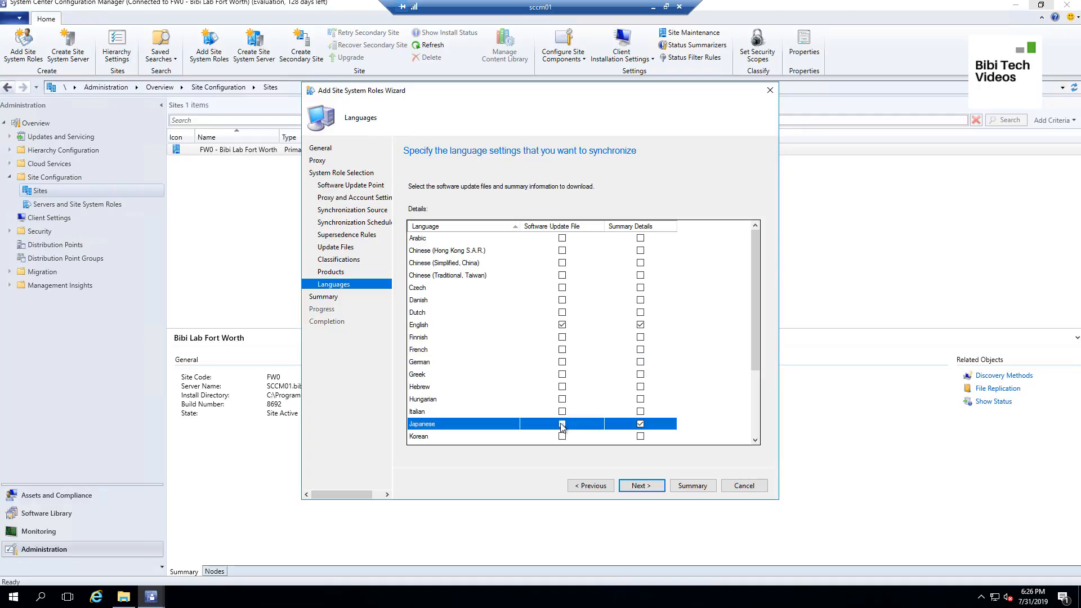
left_click(640, 424)
scroll(681, 402, "down", 3)
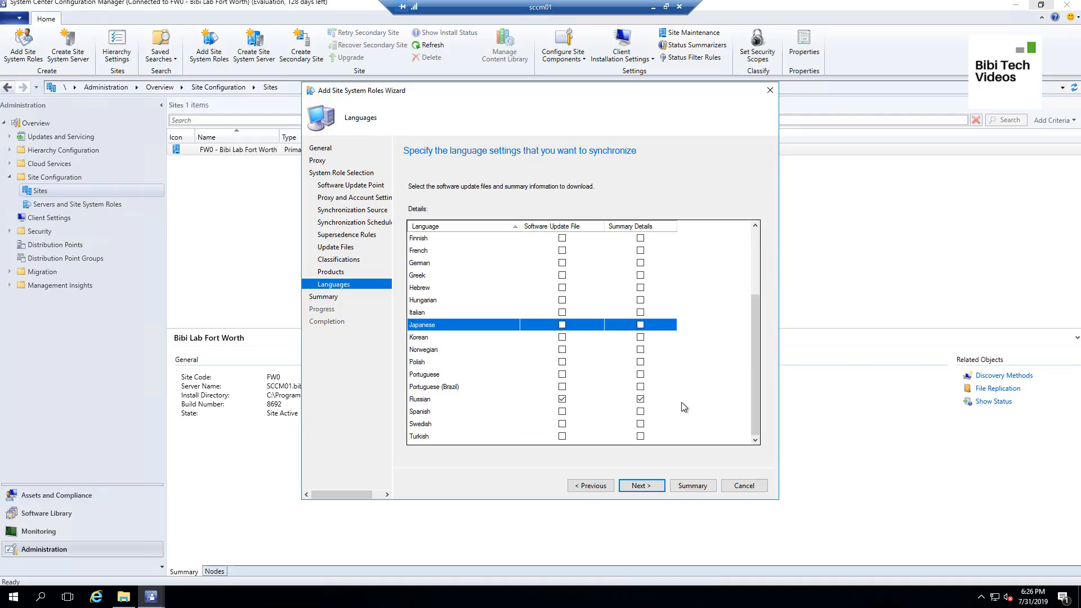
left_click(561, 398)
left_click(640, 399)
scroll(710, 414, "up", 3)
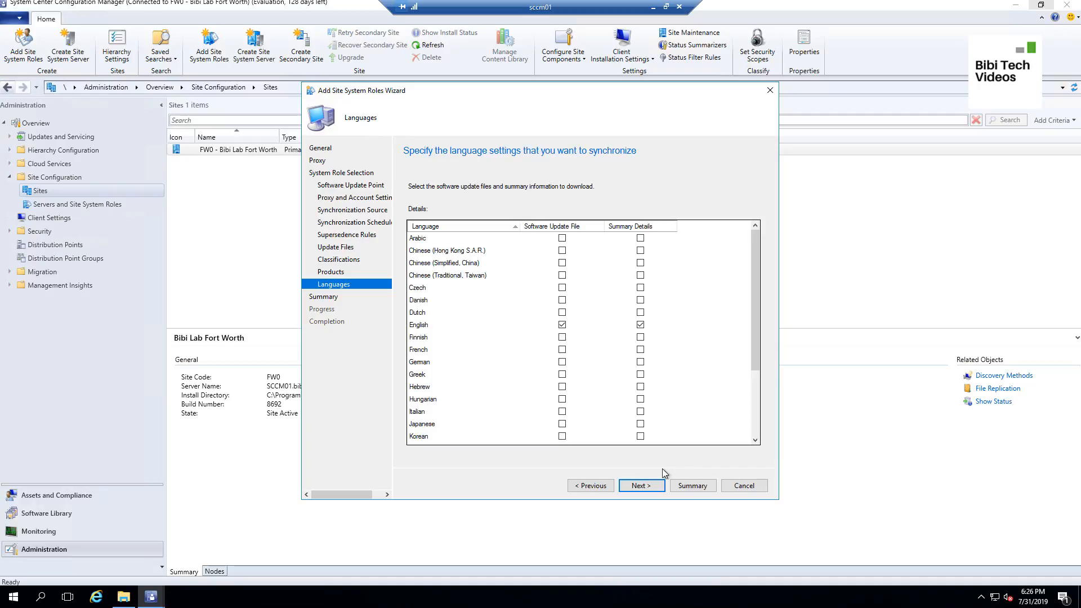
Confirm the summary to add the Software update point role, and close the completed wizard
left_click(658, 486)
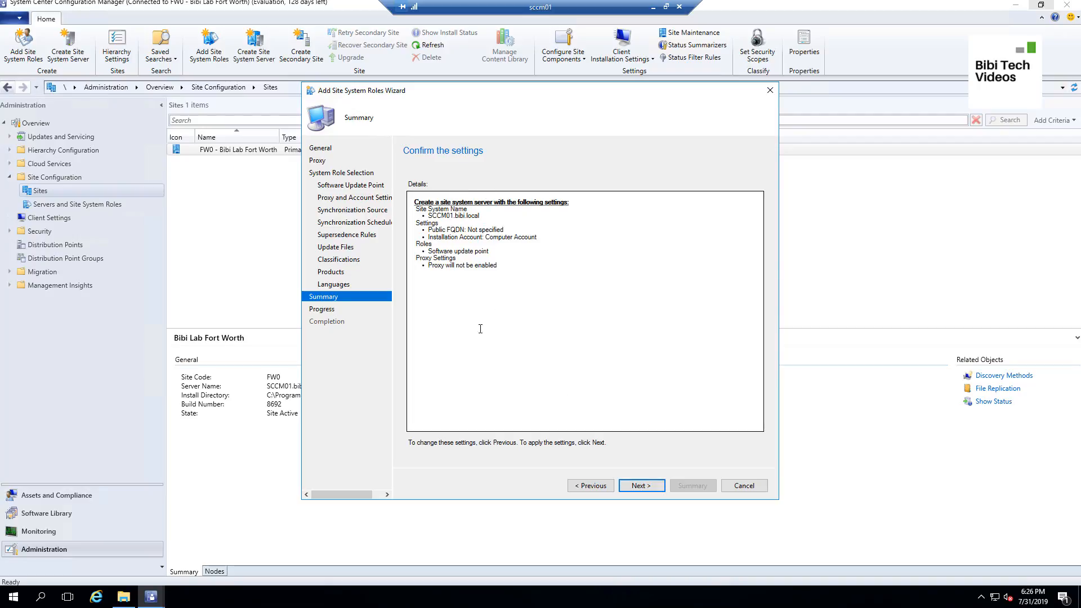
left_click(634, 488)
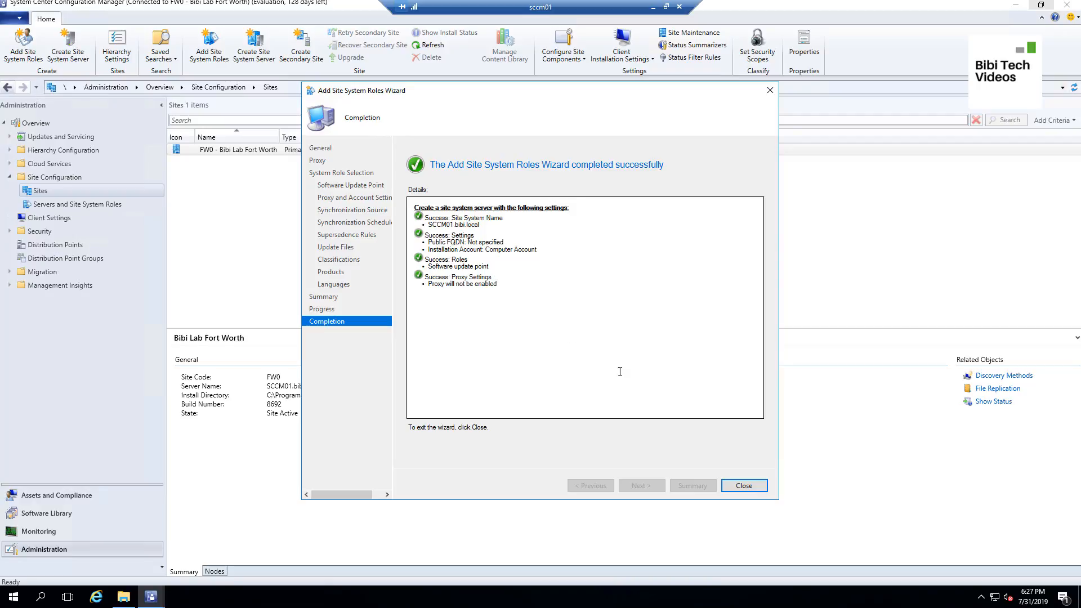
left_click(762, 489)
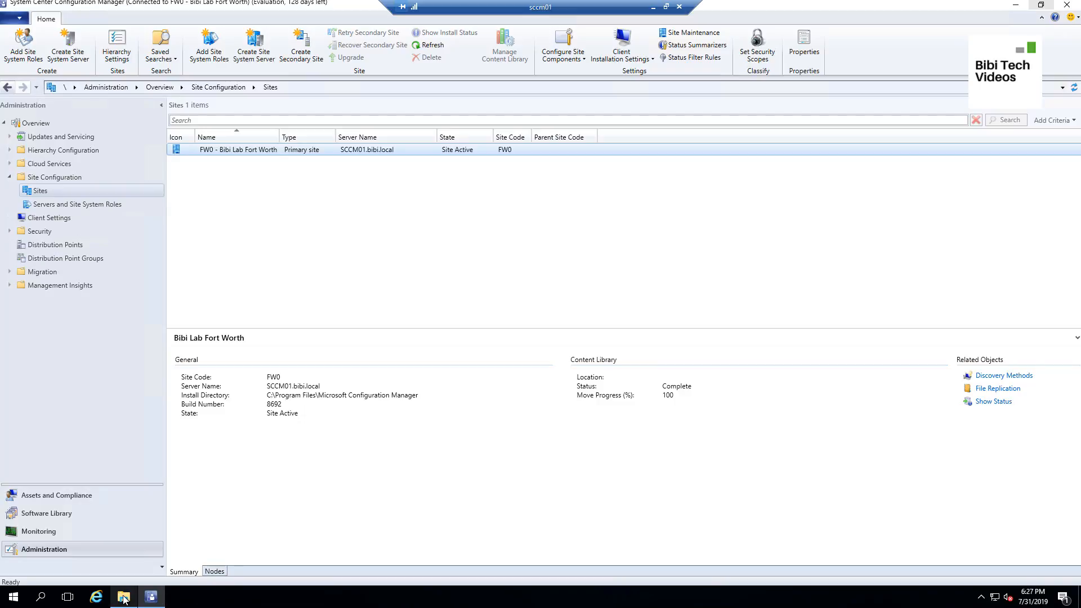
Switch to File Explorer and open the Logs folder in C:\Program Files\Microsoft Configuration Manager
mouse_move(125, 598)
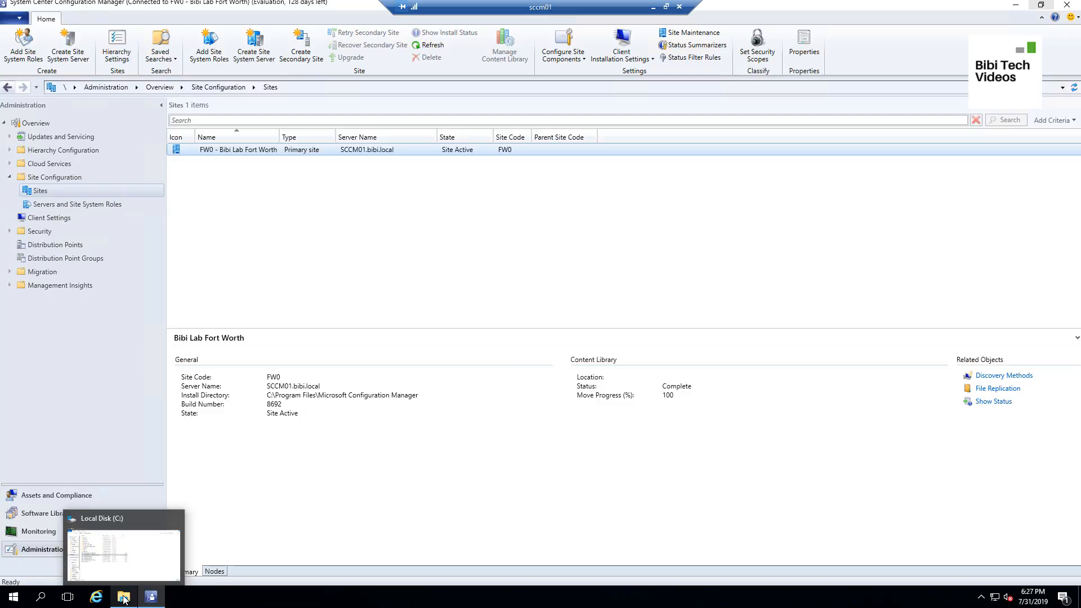
left_click(124, 598)
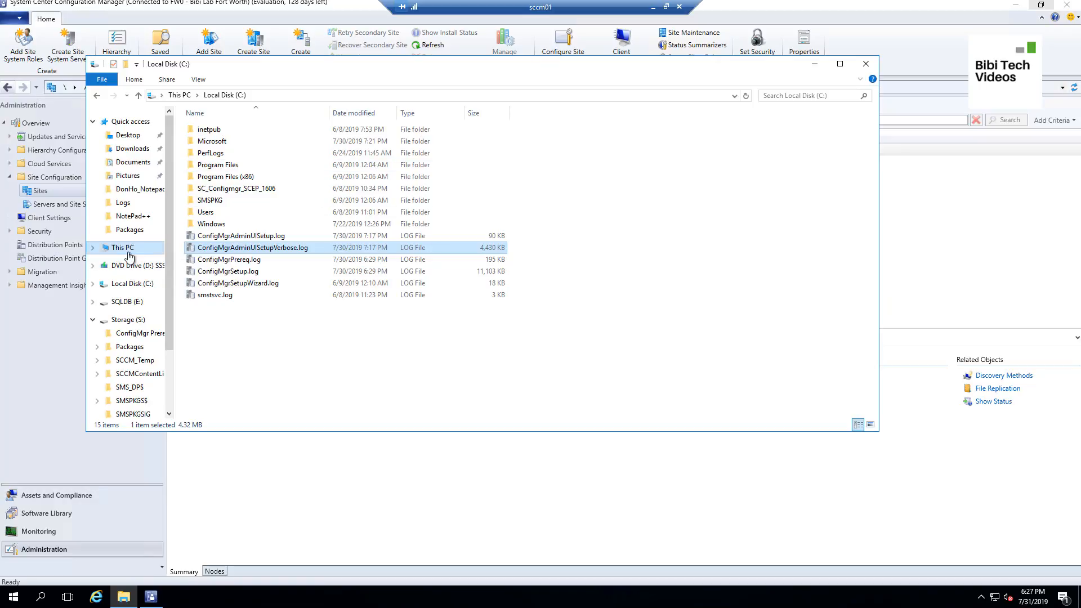
left_click(133, 284)
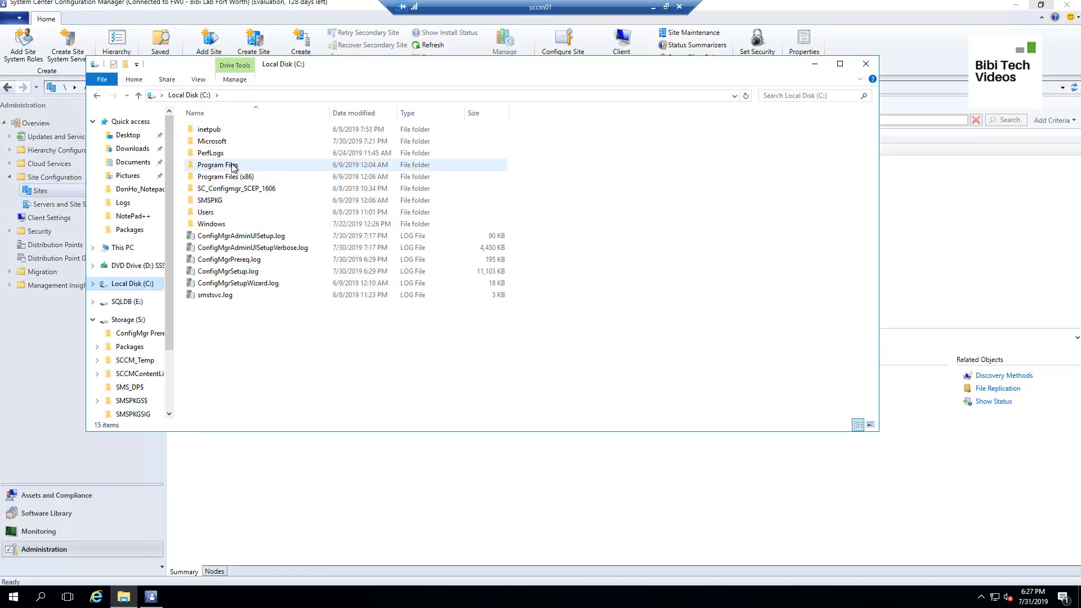
double_click(232, 164)
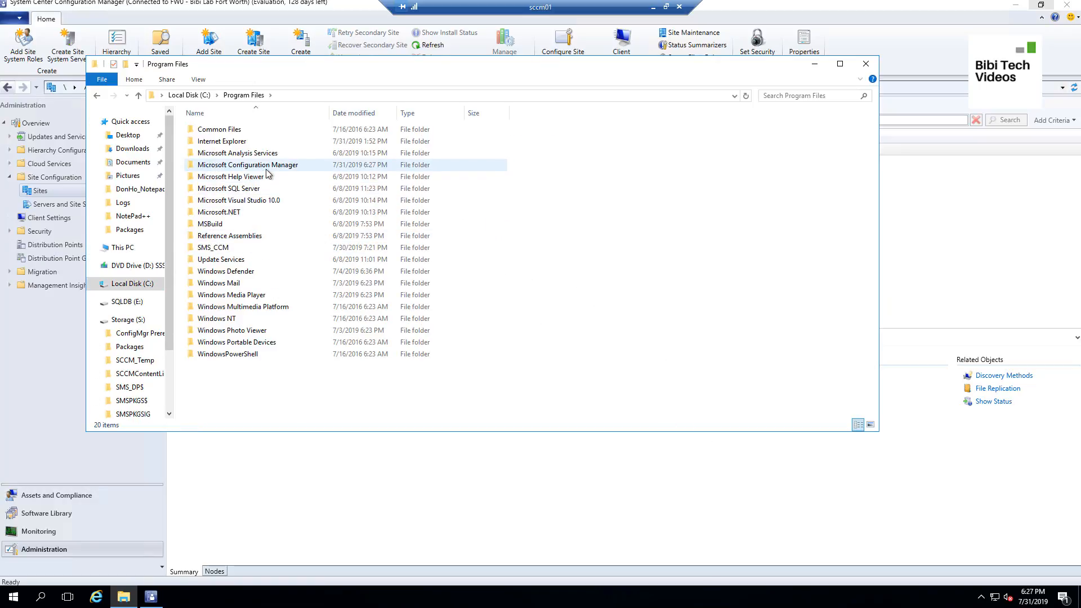
double_click(299, 164)
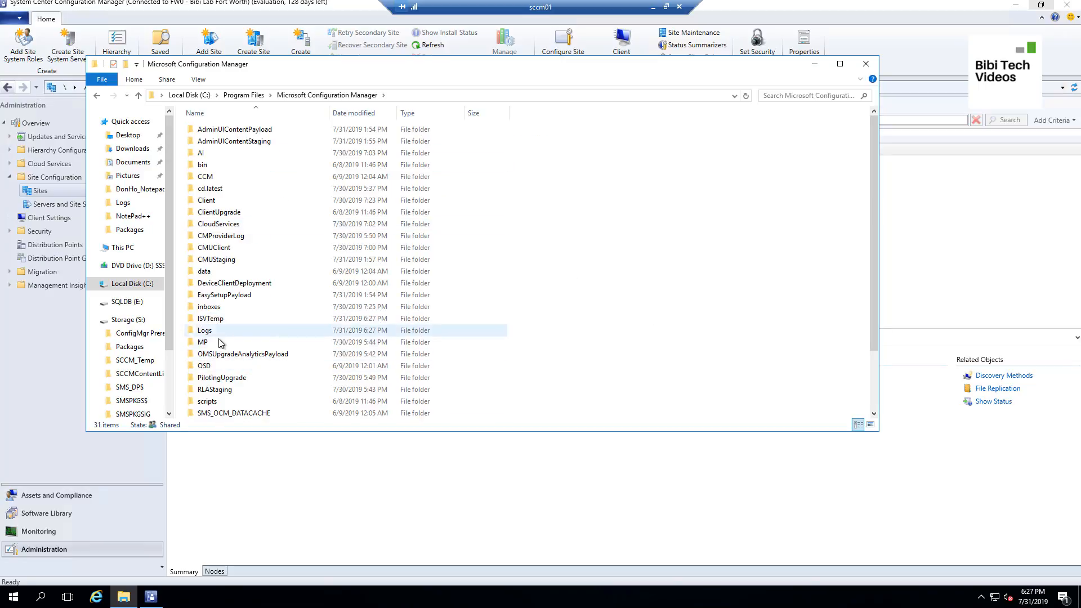
double_click(213, 332)
Find WCM.log in the Logs folder and open it in the Configuration Manager Trace Log Tool
left_click(215, 250)
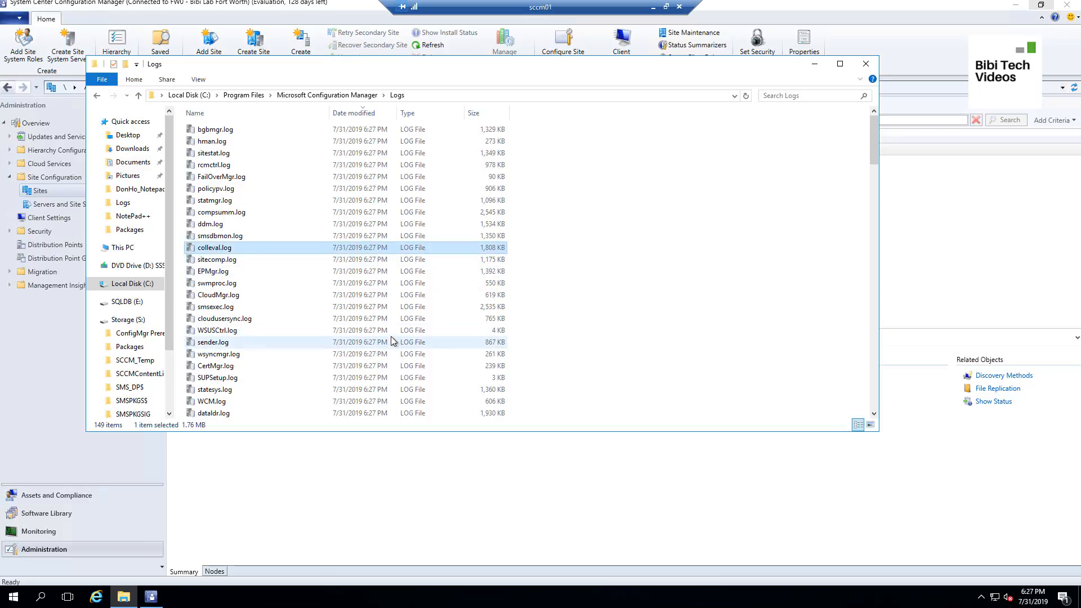
type("wc")
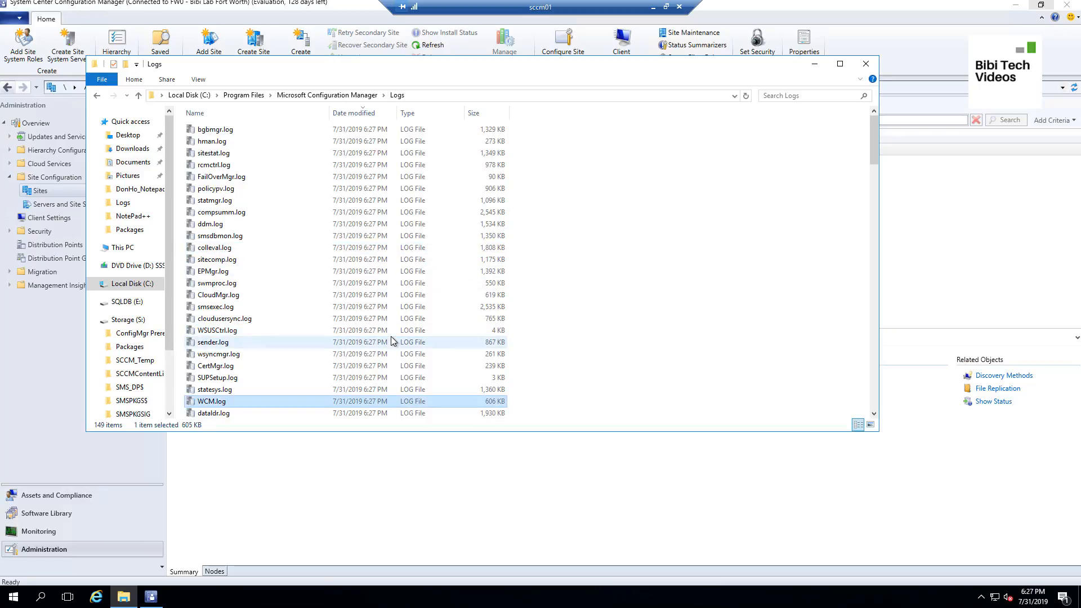
double_click(398, 401)
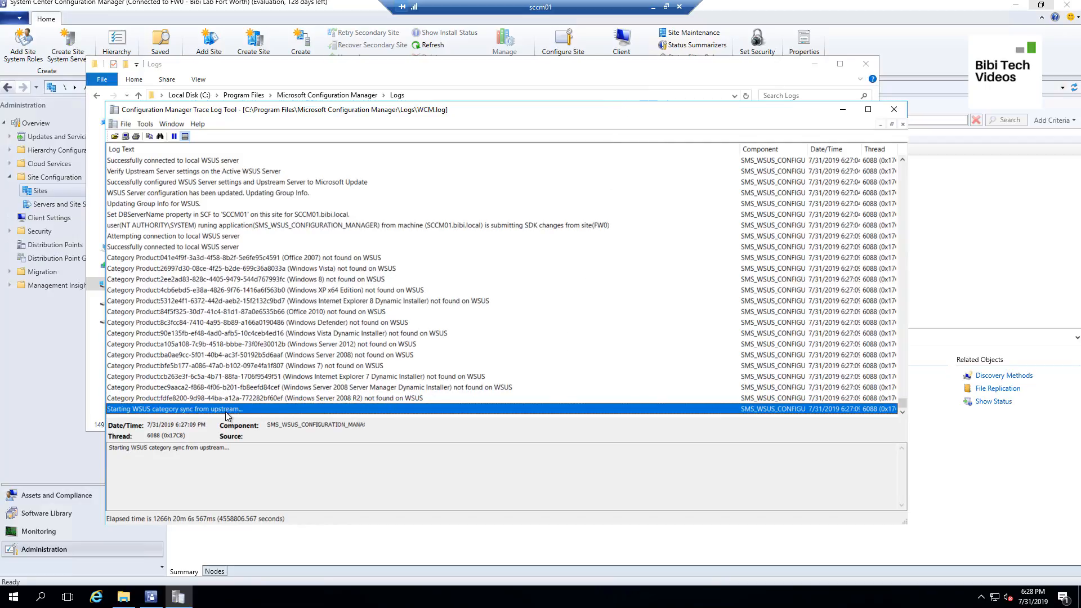
Examine the WCM.log entries on product categories, the WSUS category synchronization and the category refresh
left_click(247, 400)
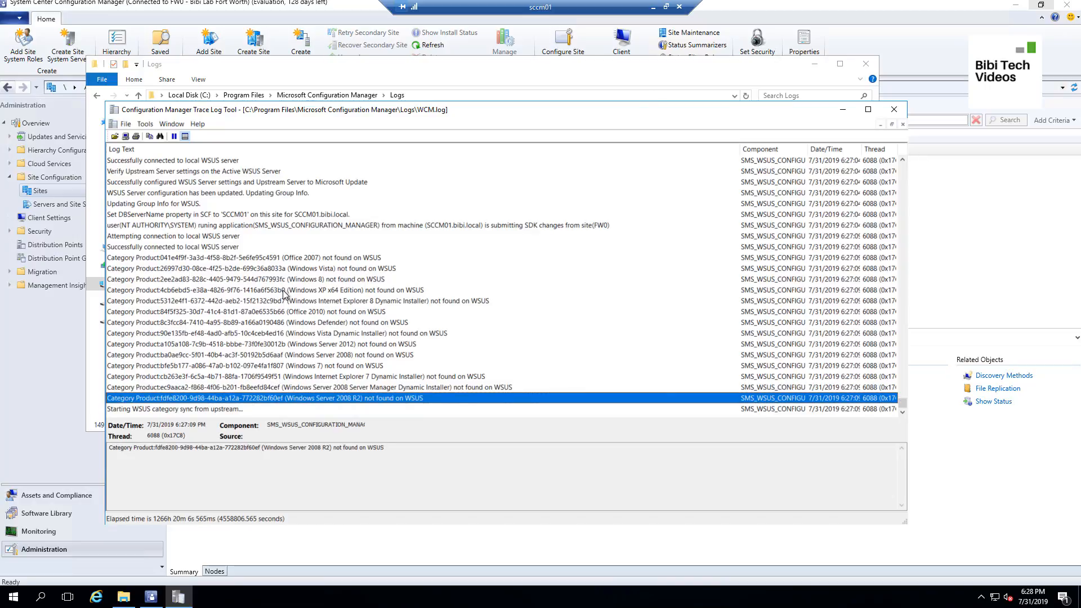
left_click(242, 410)
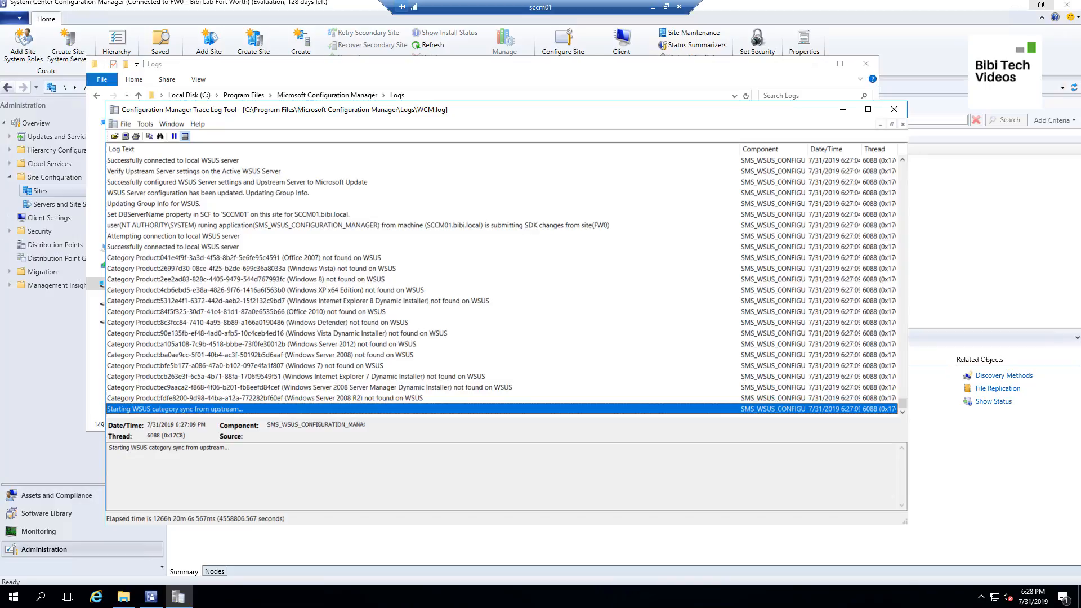
left_click(344, 400)
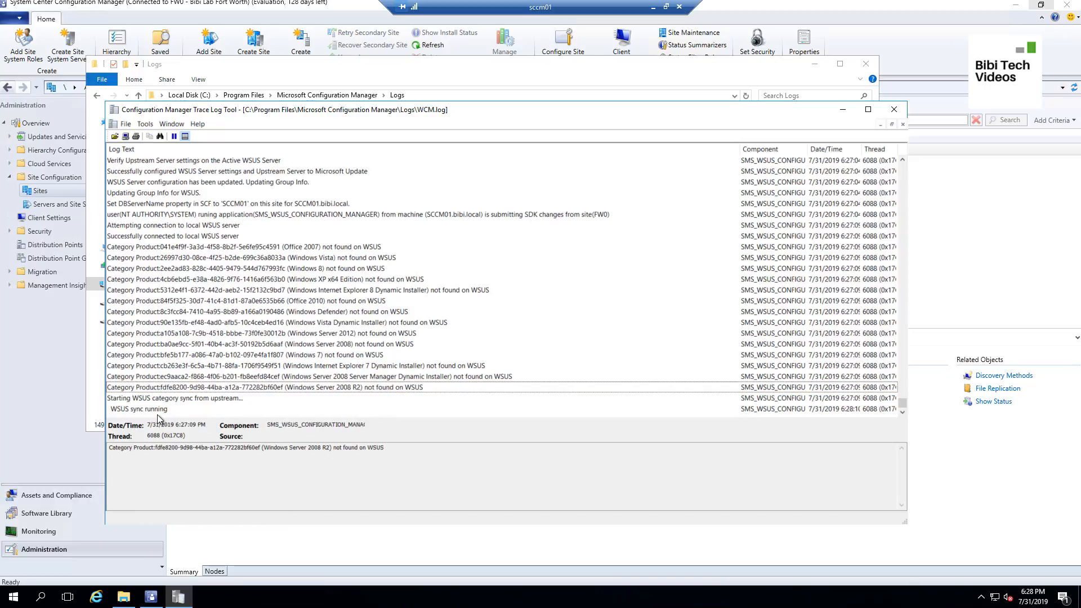
left_click(157, 410)
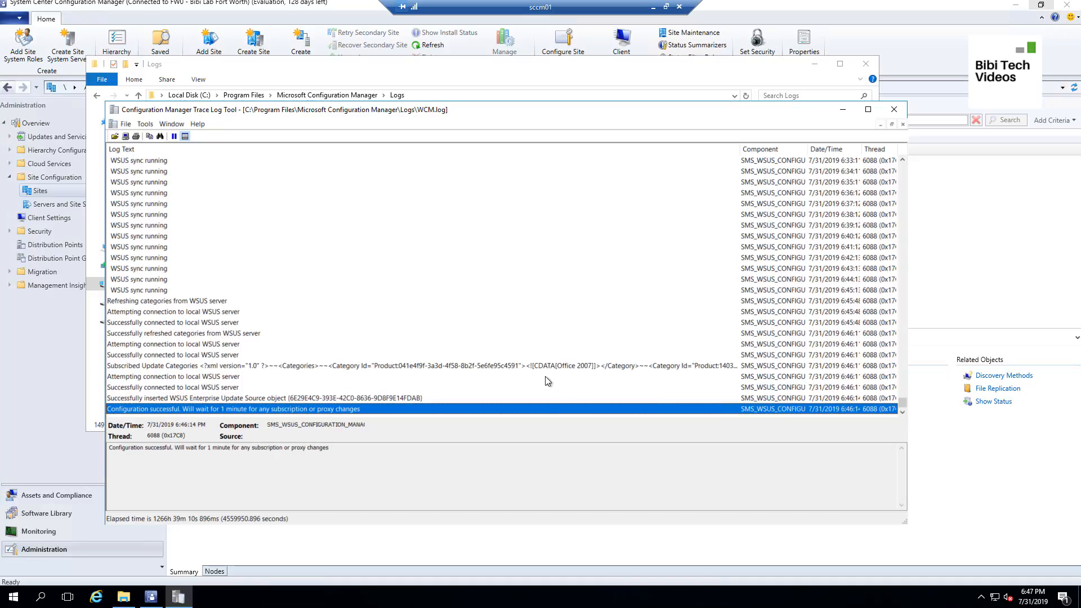
left_click(173, 281)
left_click(189, 302)
scroll(206, 317, "up", 5)
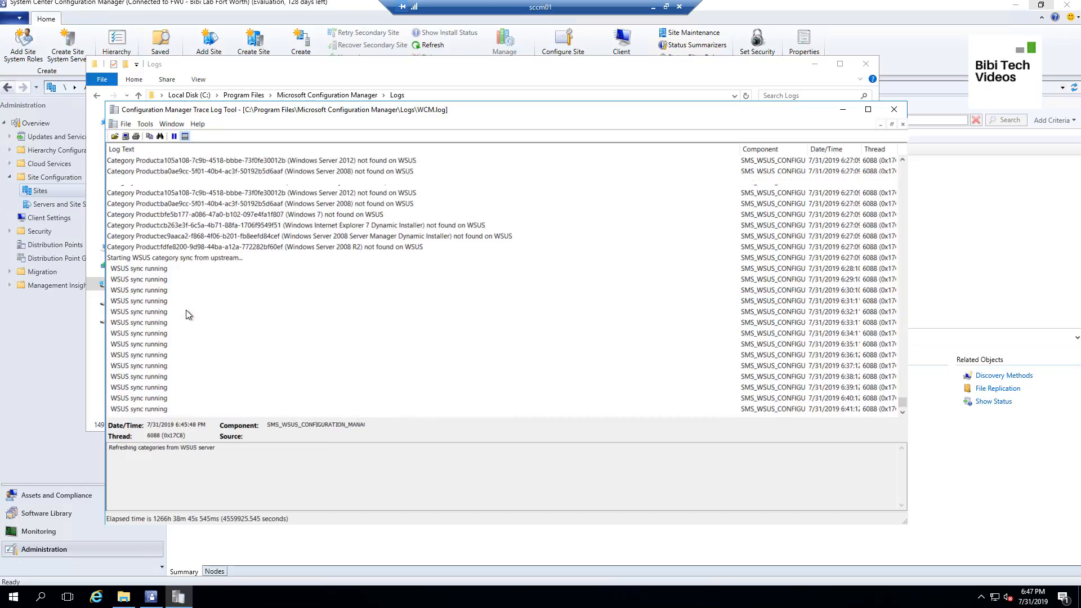
Check the WCM.log entries for the category sync start and the latest WSUS connection and configuration, and close the log and Logs folder
left_click(208, 259)
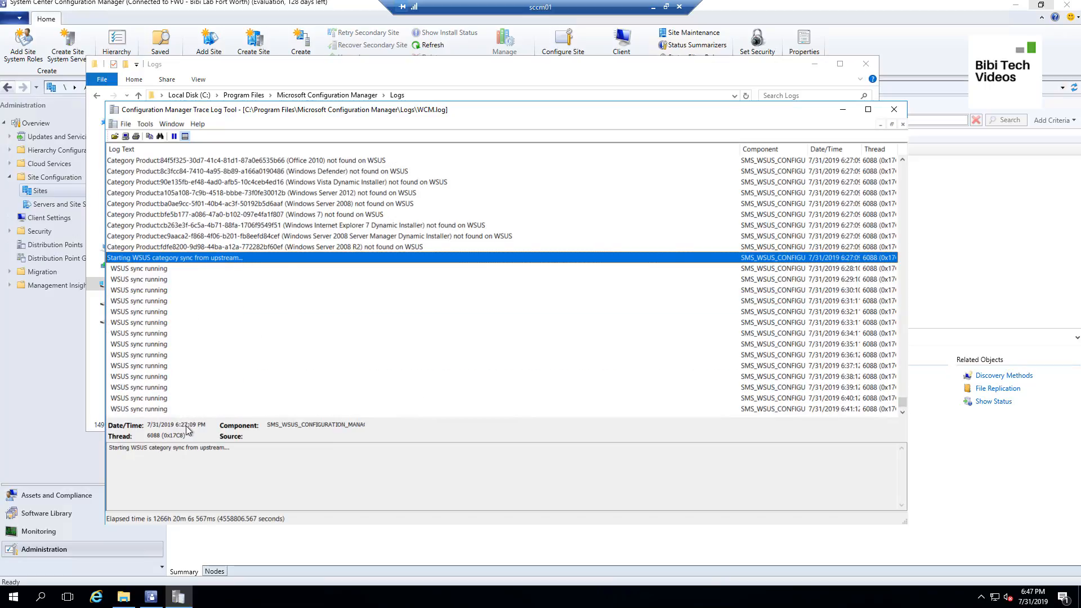
scroll(193, 329, "down", 4)
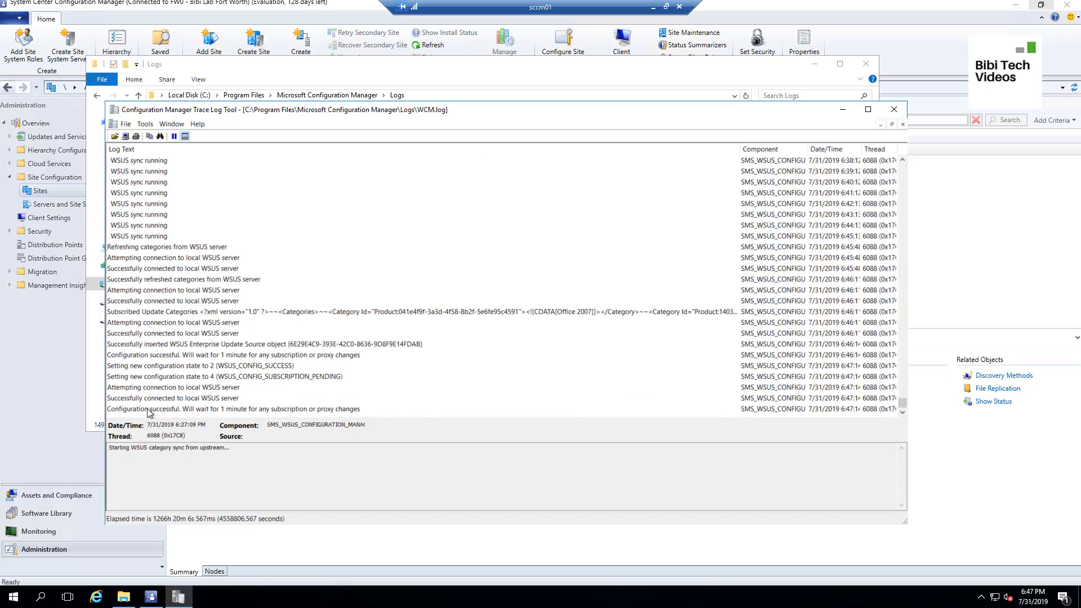
left_click(274, 405)
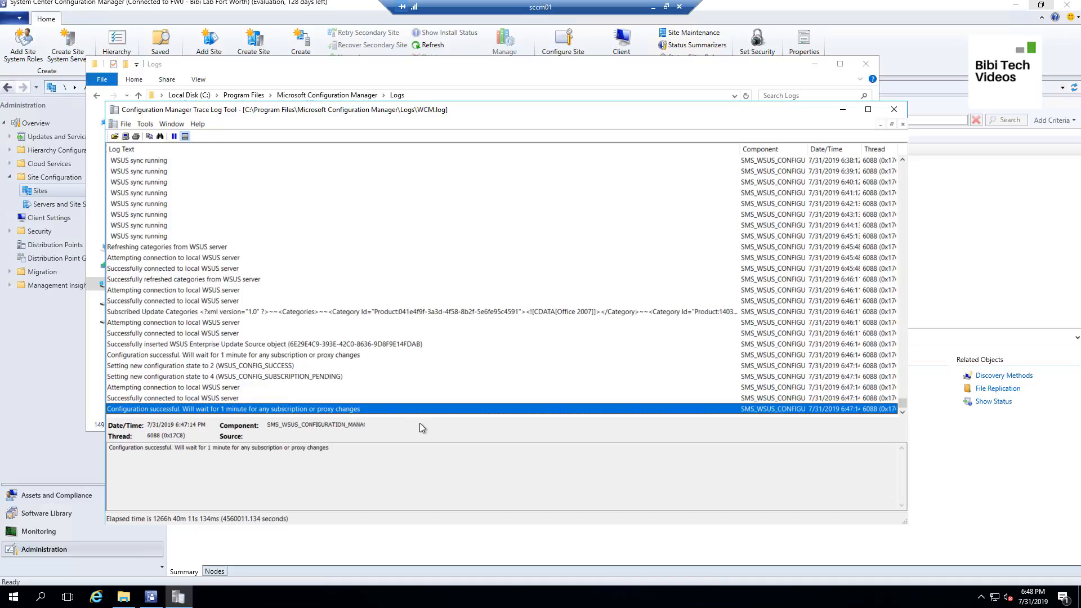
left_click(243, 398)
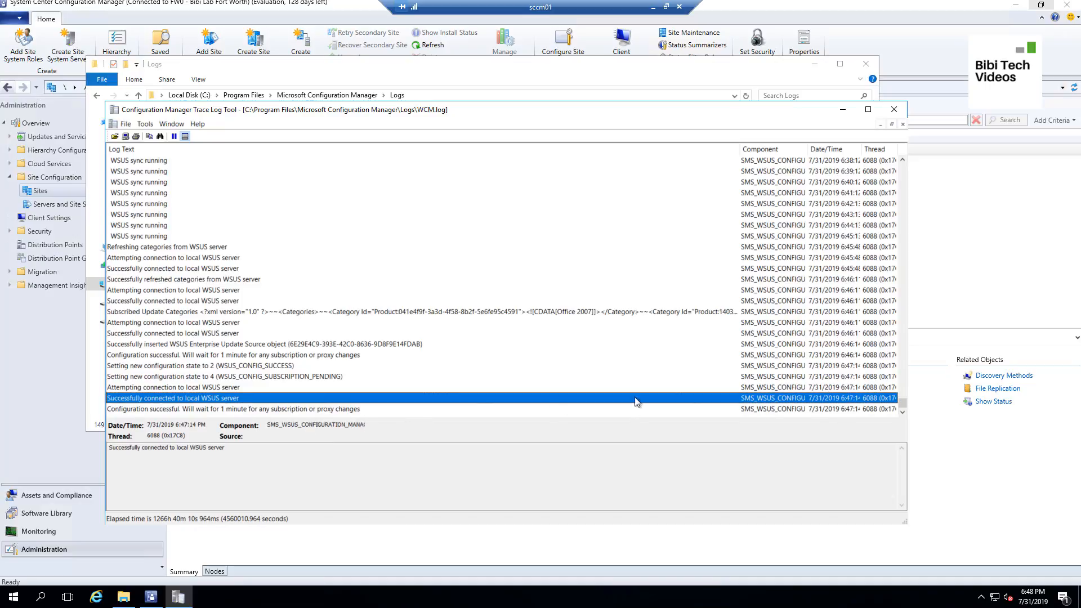
left_click(902, 113)
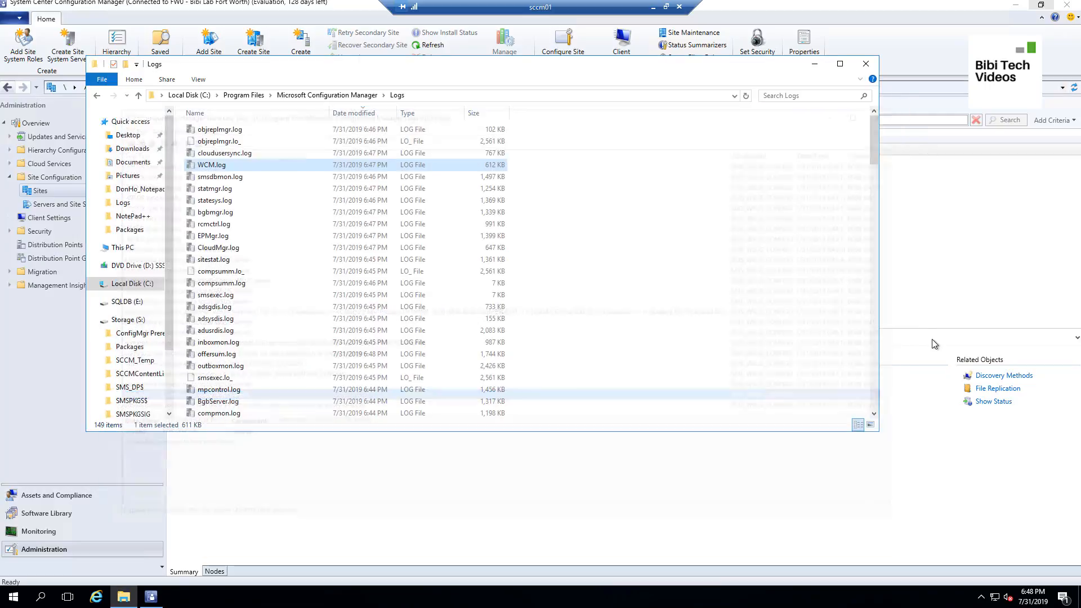
left_click(867, 65)
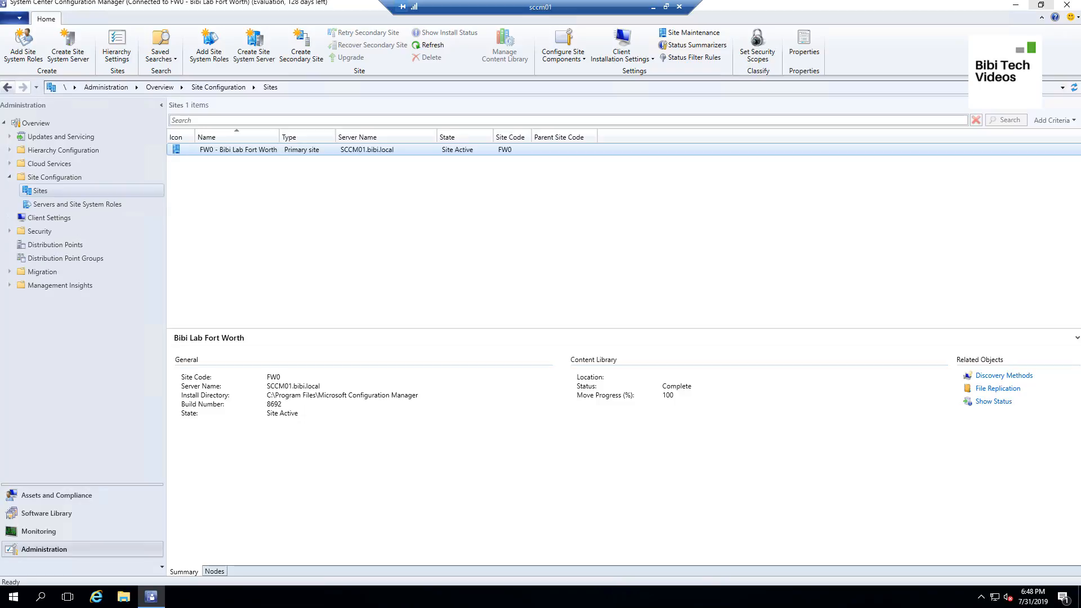
Start a site-wide synchronization of software updates from All Software Updates in the Software Library, and confirm it
left_click(49, 517)
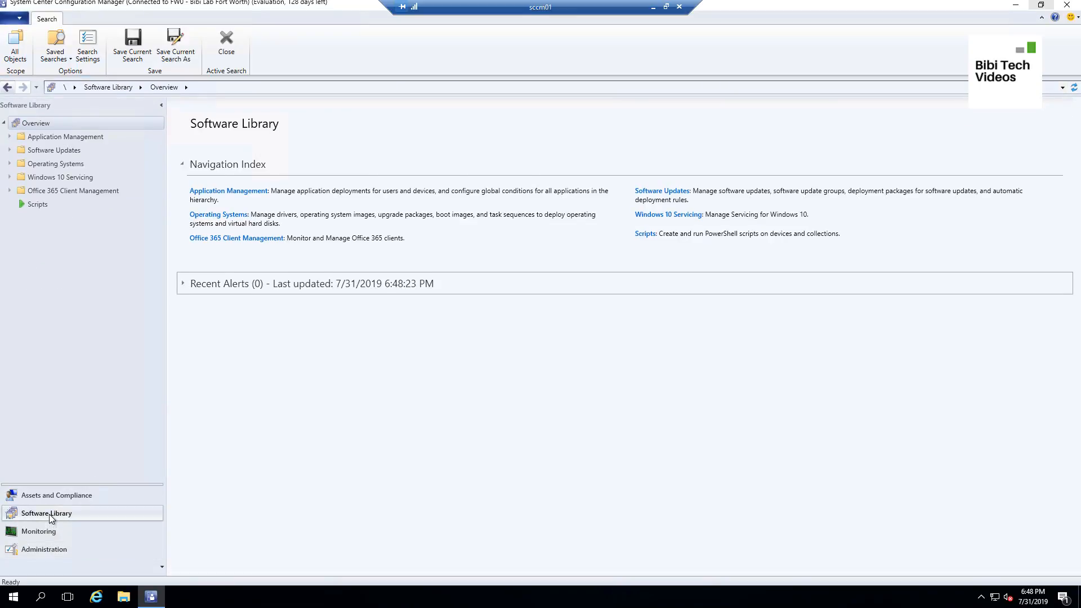
left_click(10, 150)
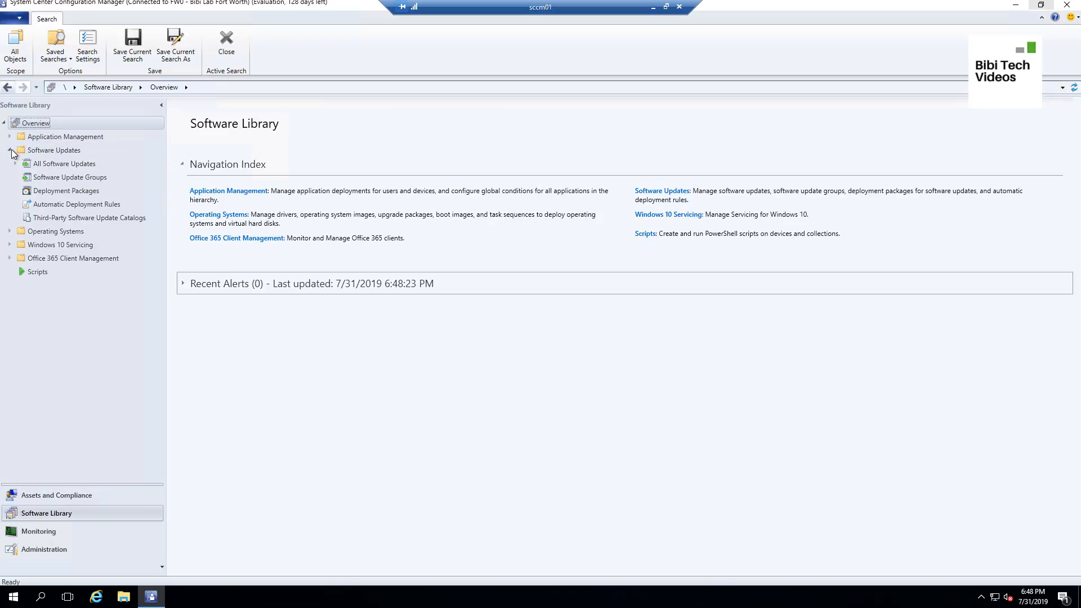
left_click(83, 164)
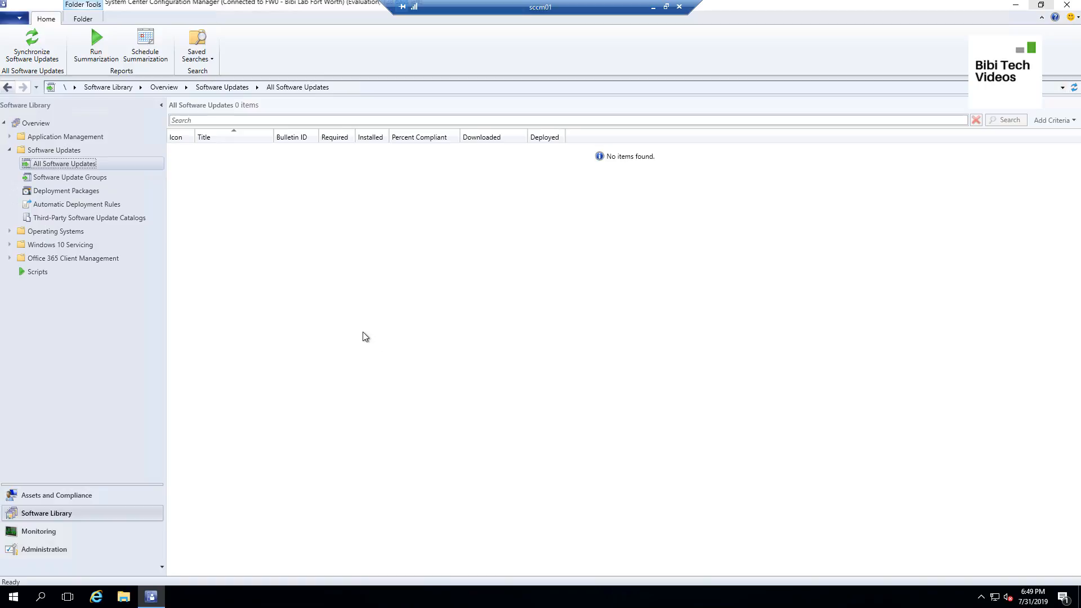
left_click(32, 51)
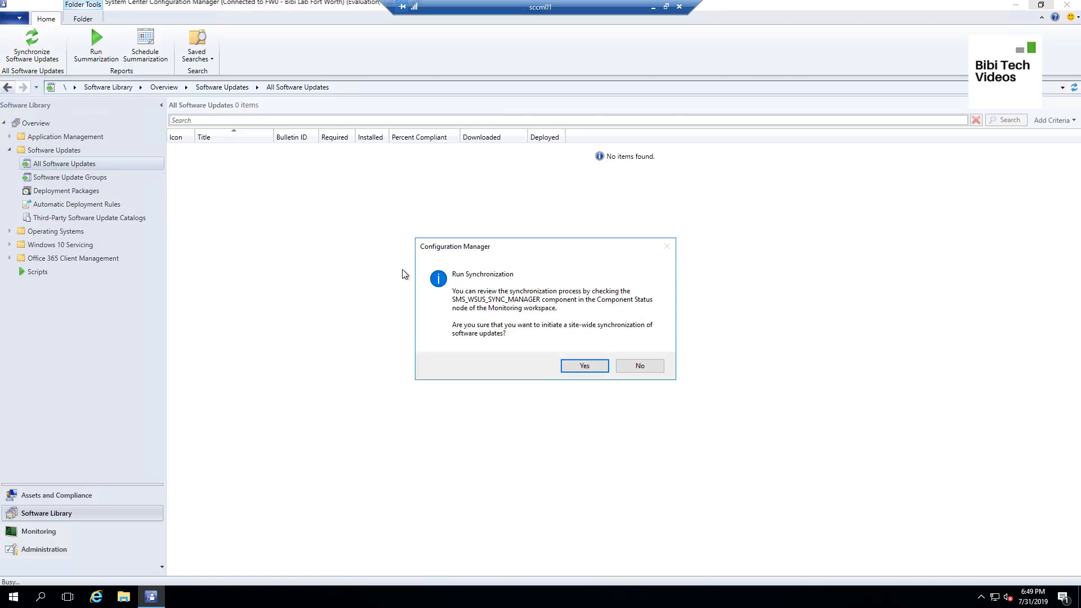
left_click(579, 365)
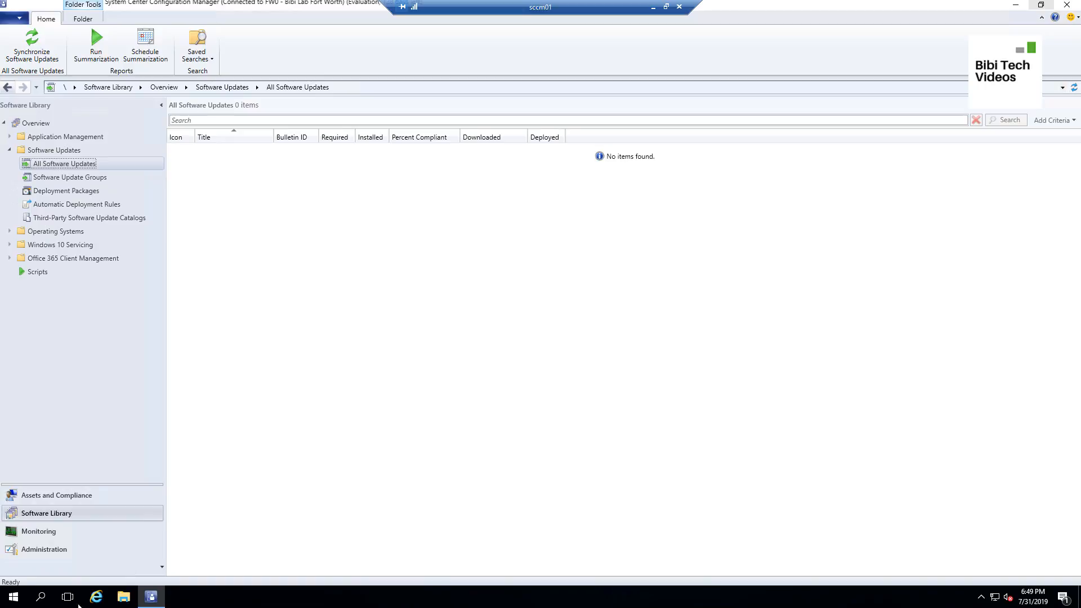
Switch to File Explorer and open wsyncmgr.log from C:\Program Files\Microsoft Configuration Manager\Logs
left_click(130, 596)
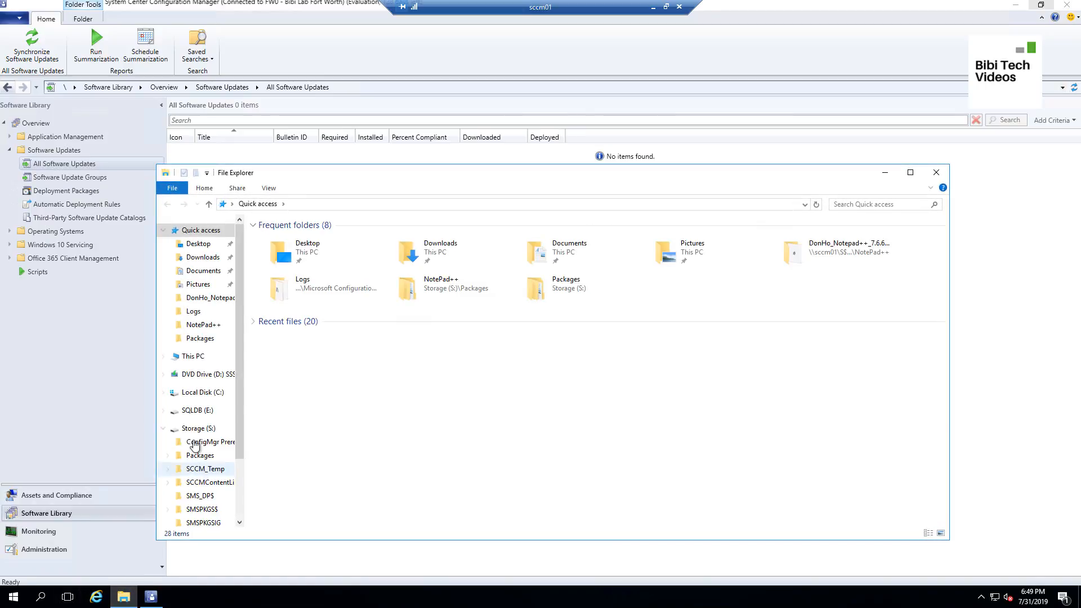
left_click(192, 392)
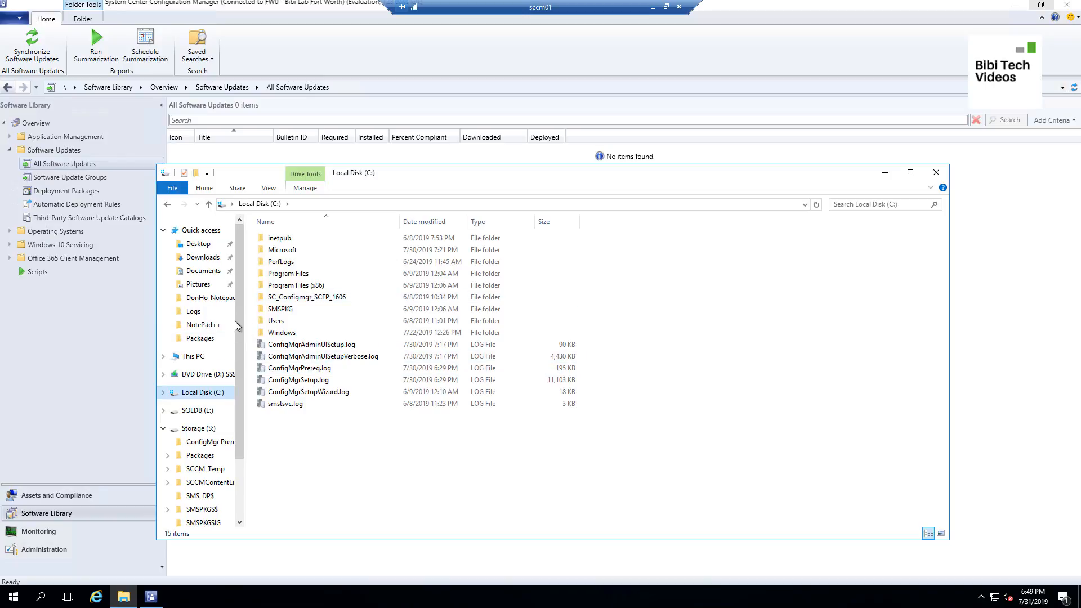
double_click(310, 274)
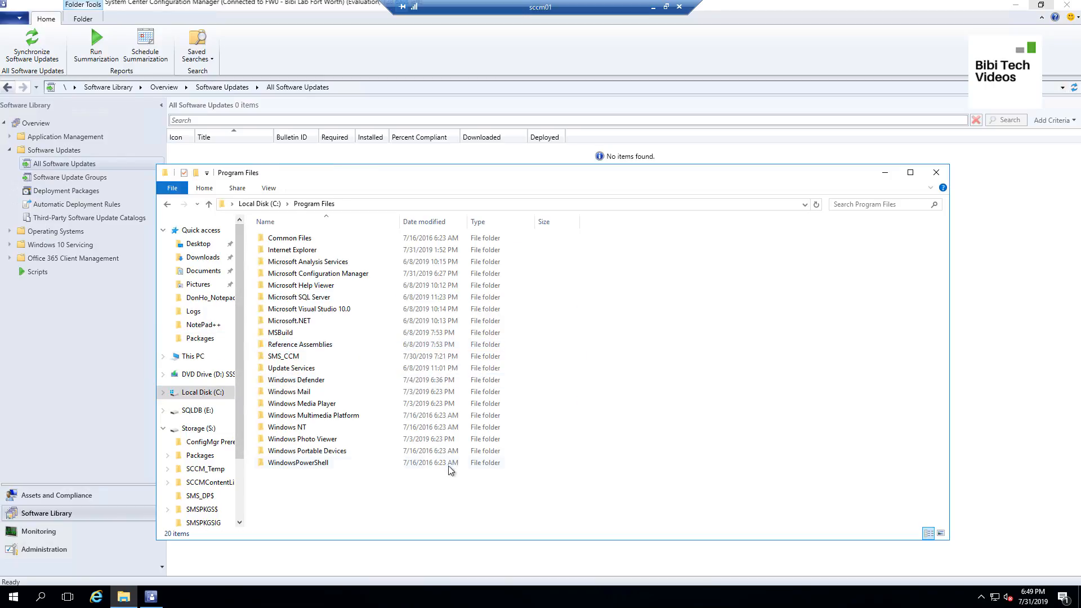
double_click(354, 276)
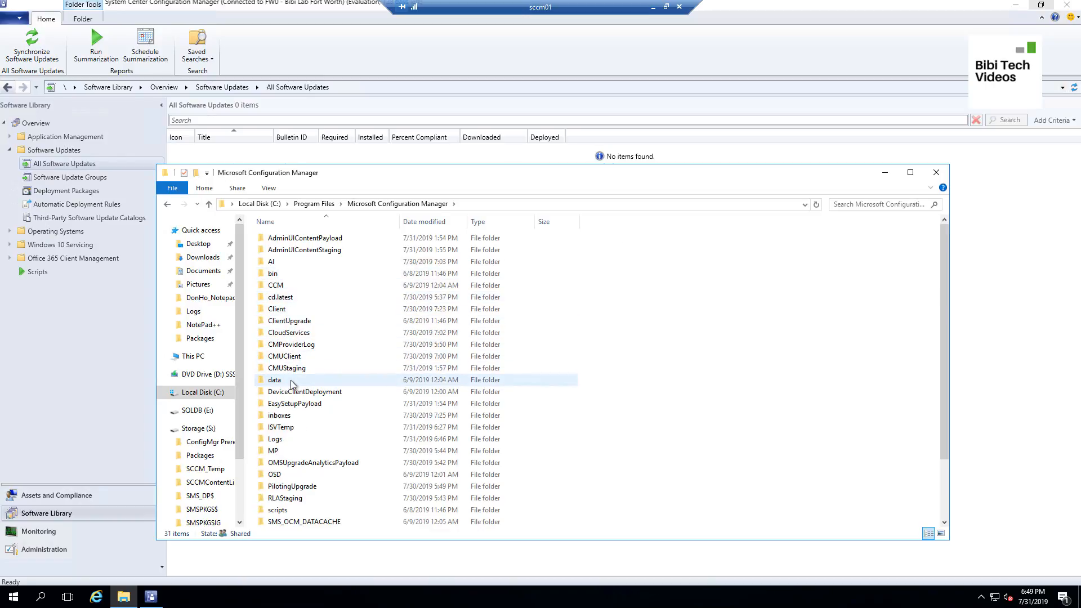
double_click(298, 444)
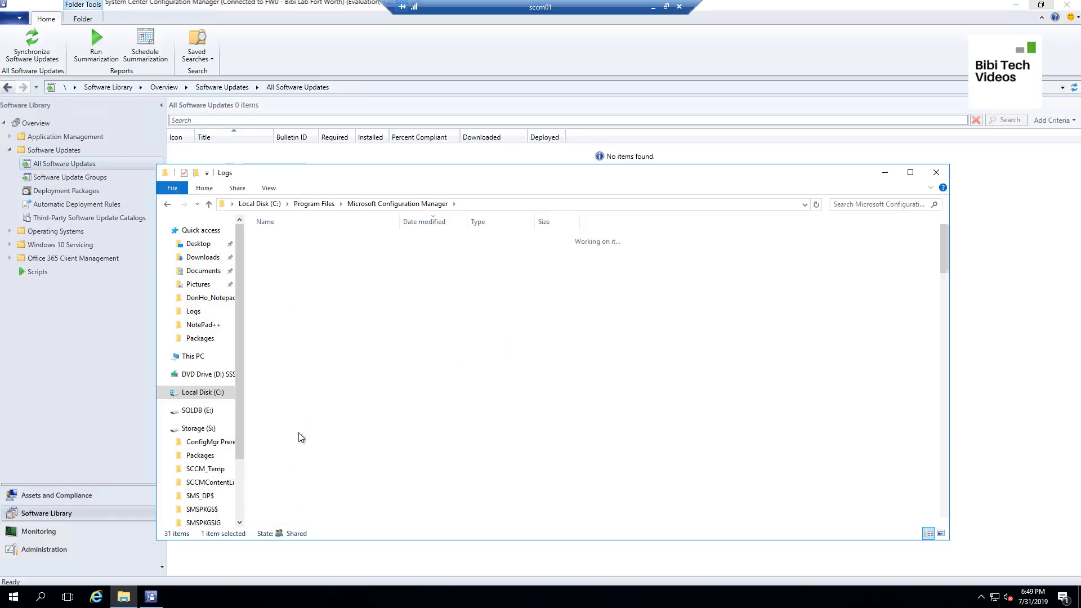
left_click(378, 251)
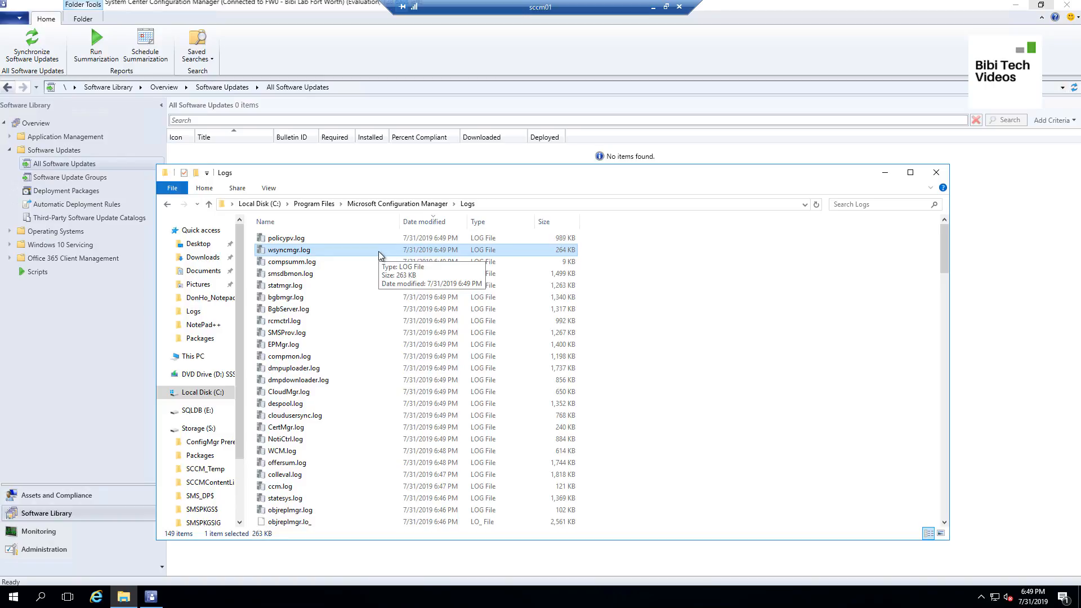
double_click(378, 251)
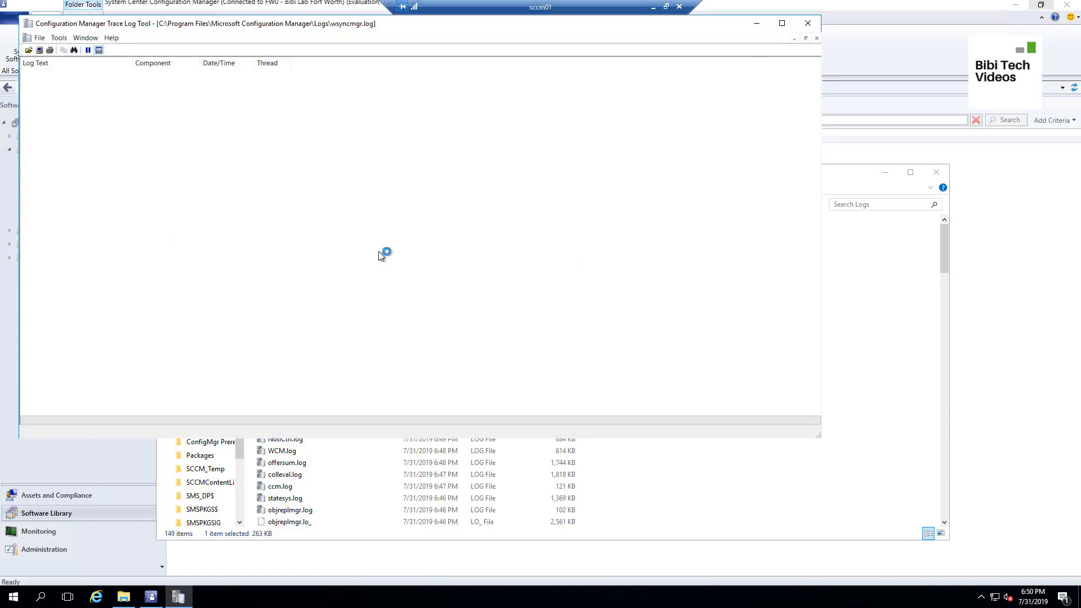
Examine the wsyncmgr.log entries on the local sync request and the WSUS server synchronization
left_click_drag(455, 32, 637, 49)
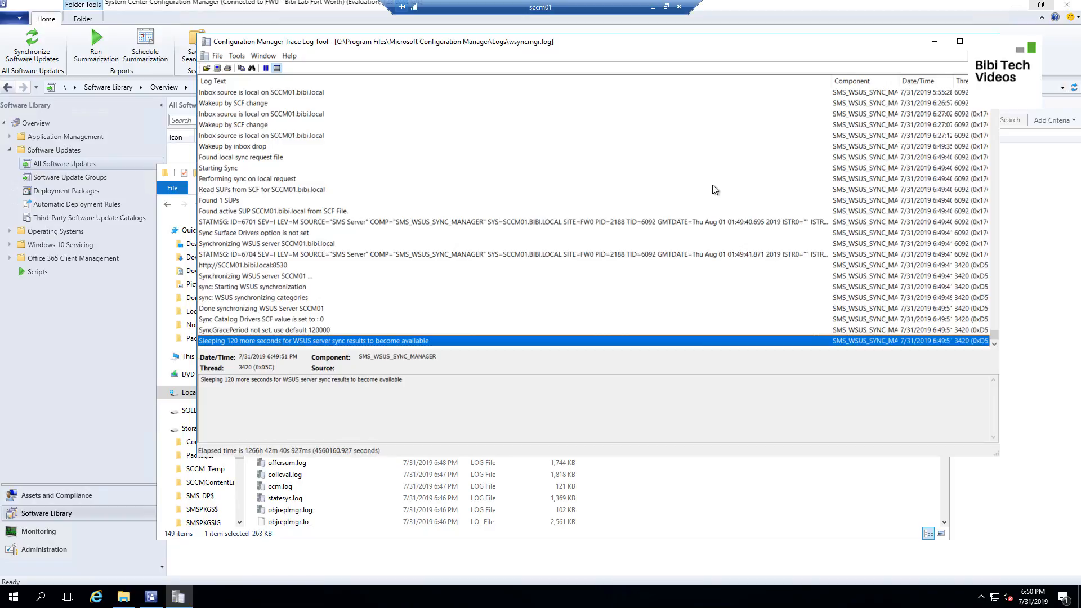
scroll(591, 208, "up", 10)
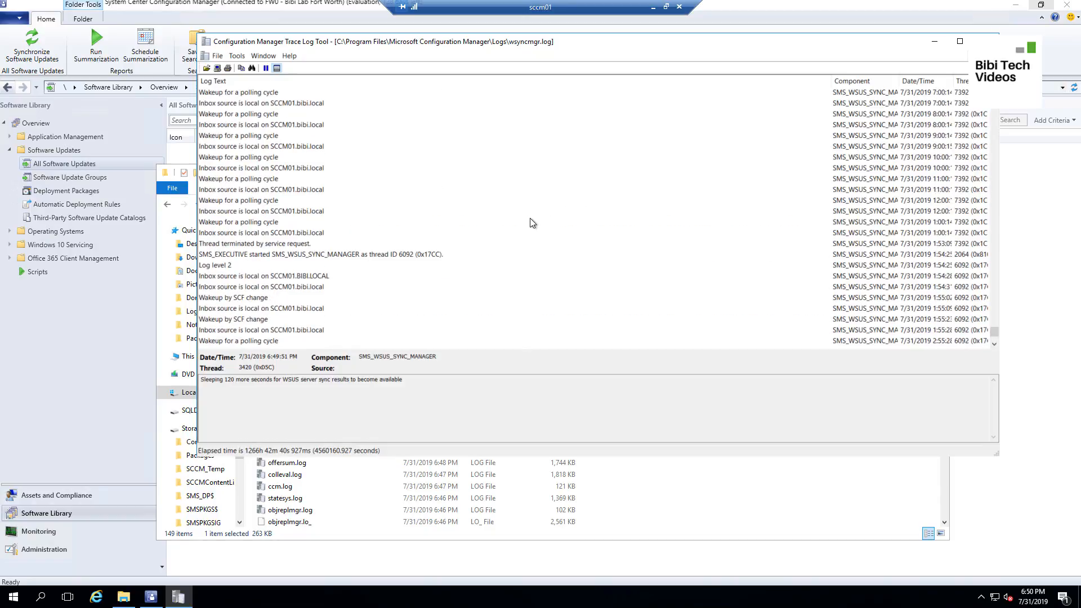
scroll(517, 242, "up", 2)
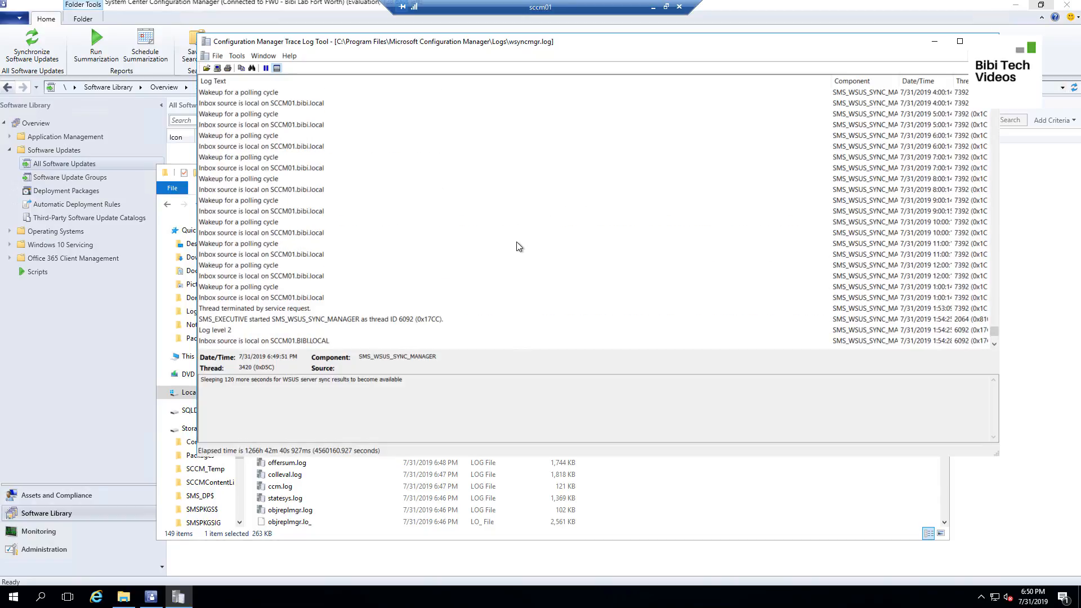
scroll(517, 246, "down", 12)
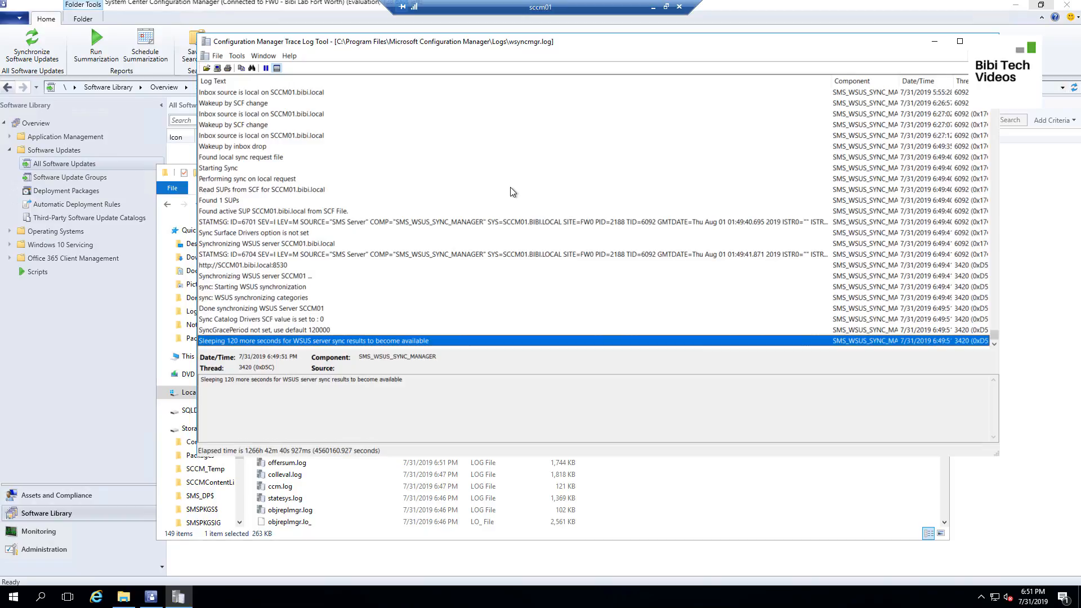
double_click(577, 40)
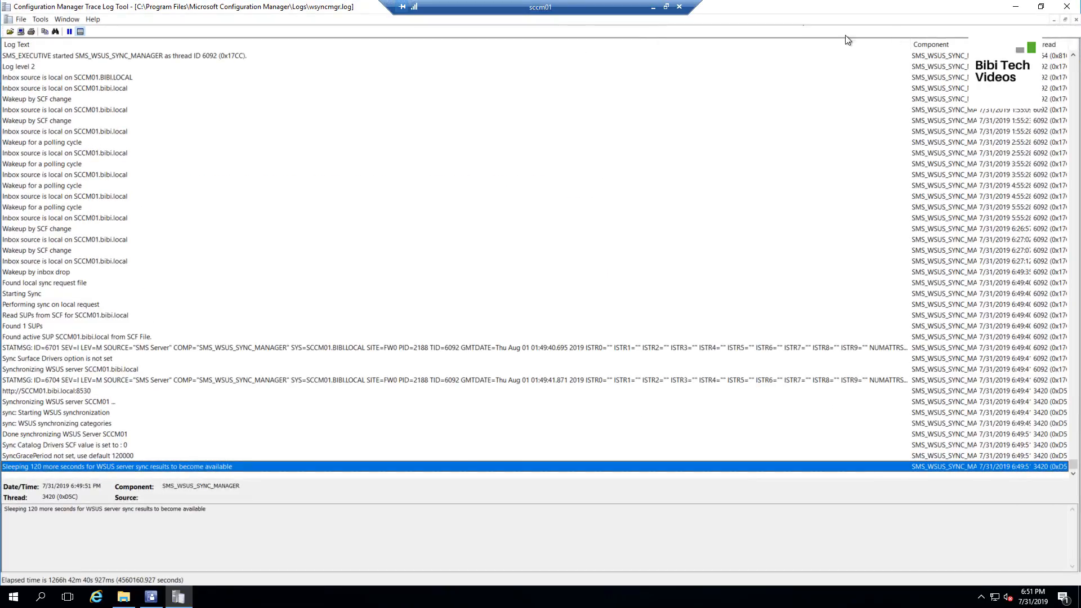
left_click(1040, 7)
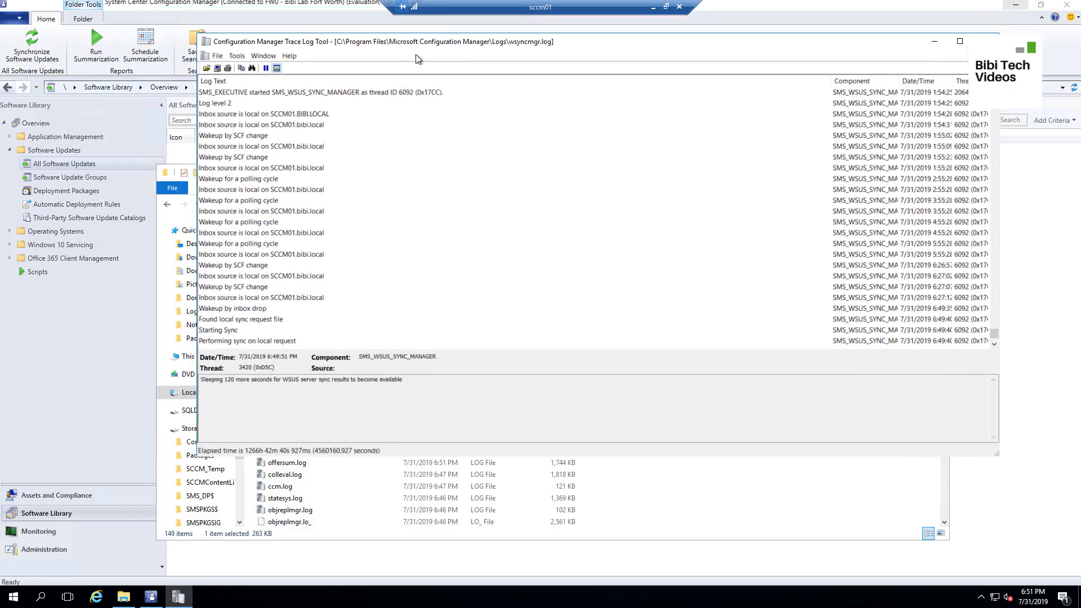
left_click_drag(419, 48, 546, 78)
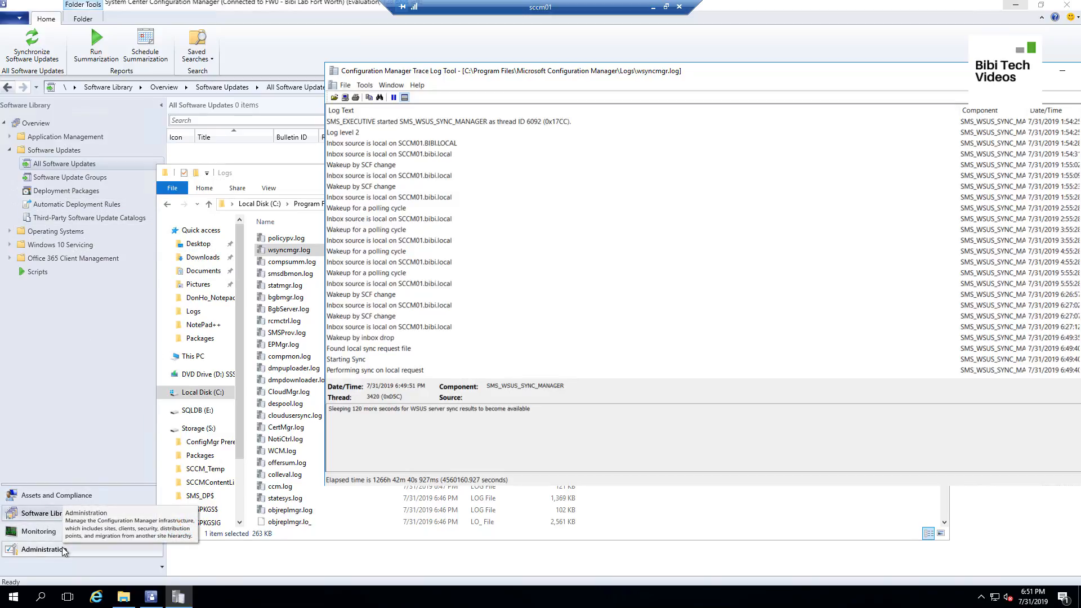
Switch to the Configuration Manager console and open the Software Update Point component properties for the FW0 - Bibi Lab Fort Worth site
left_click(42, 549)
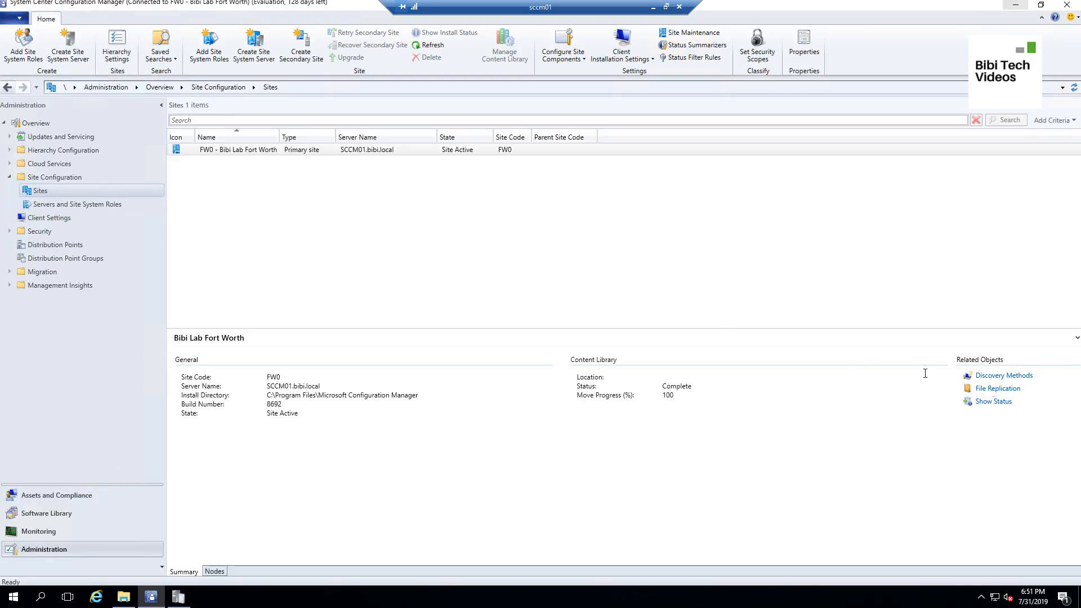
left_click(253, 150)
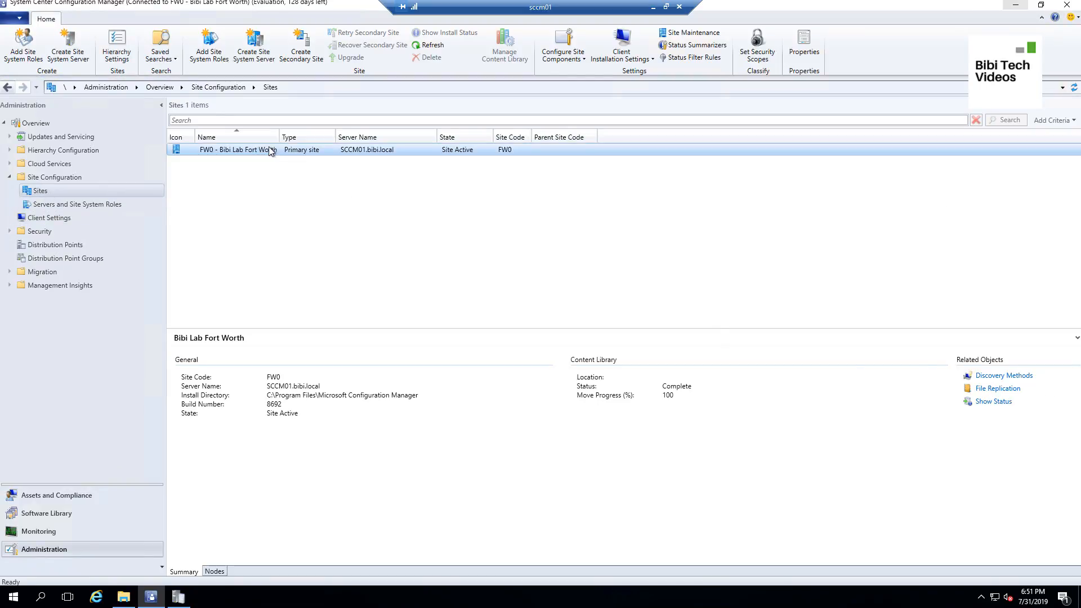
right_click(267, 150)
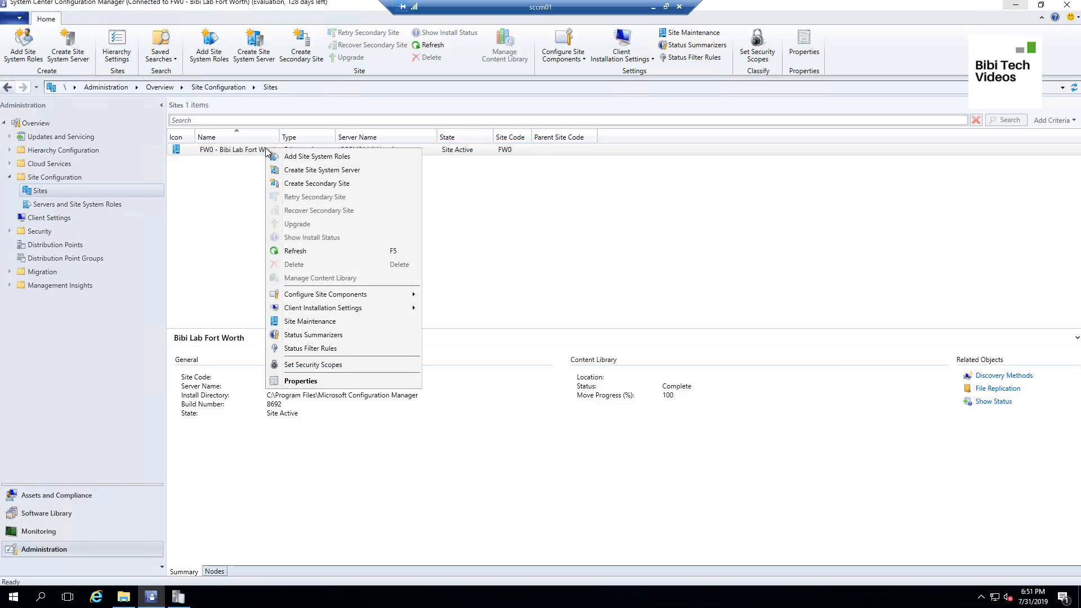
left_click(246, 151)
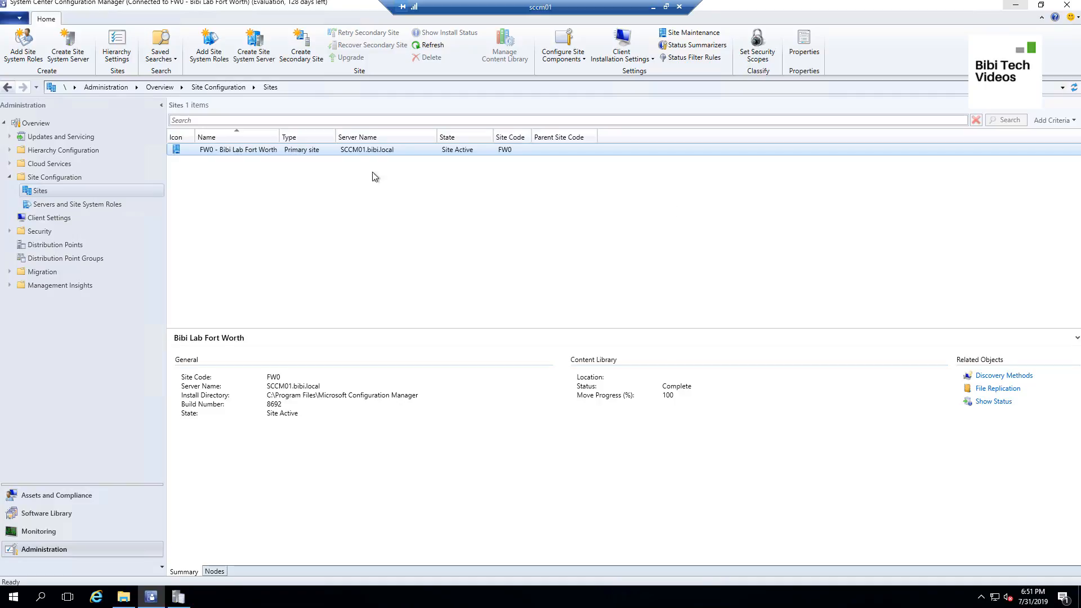
right_click(361, 151)
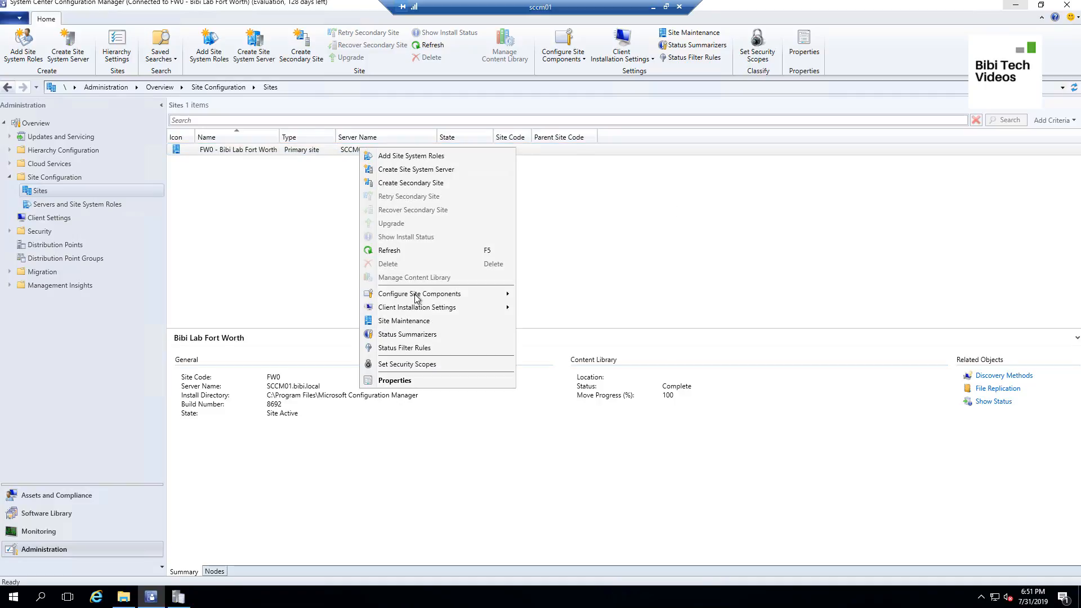
mouse_move(417, 297)
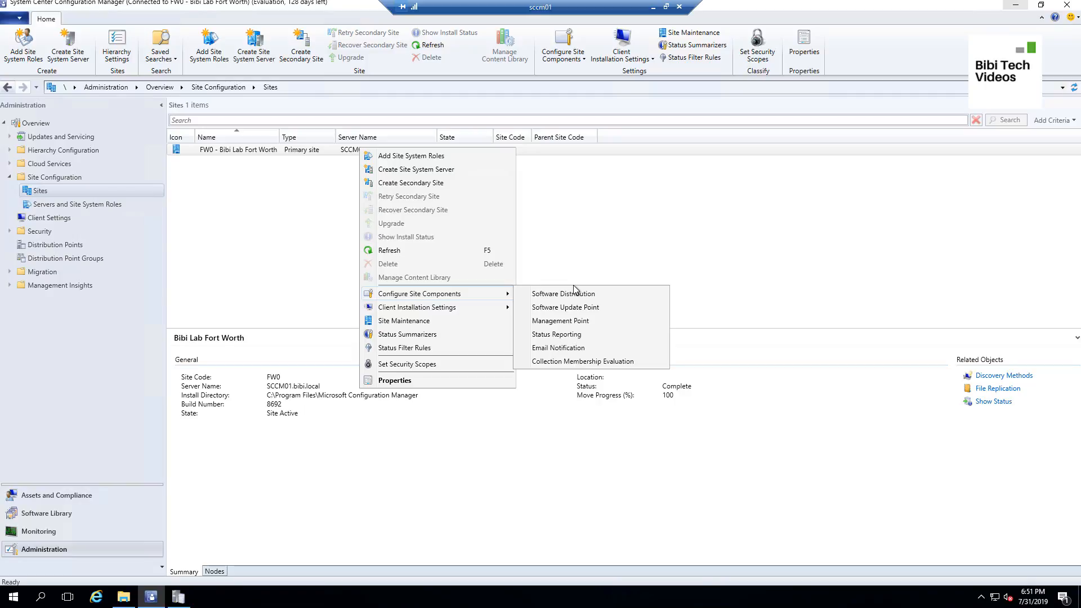
left_click(595, 307)
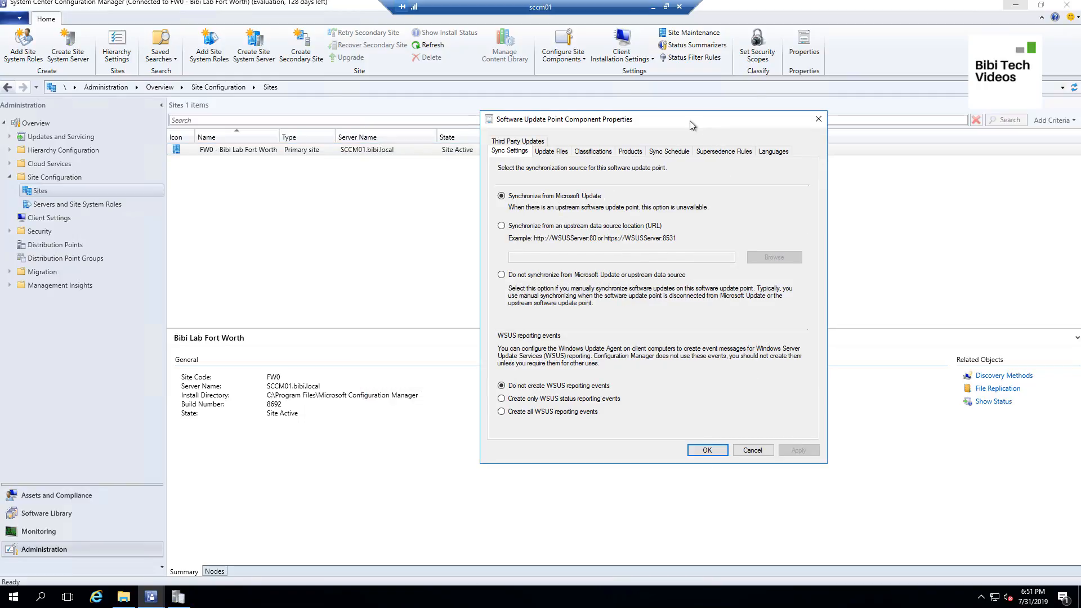
Review the available update classifications and the product list in the Software Update Point component properties, and close them without changes
left_click(594, 151)
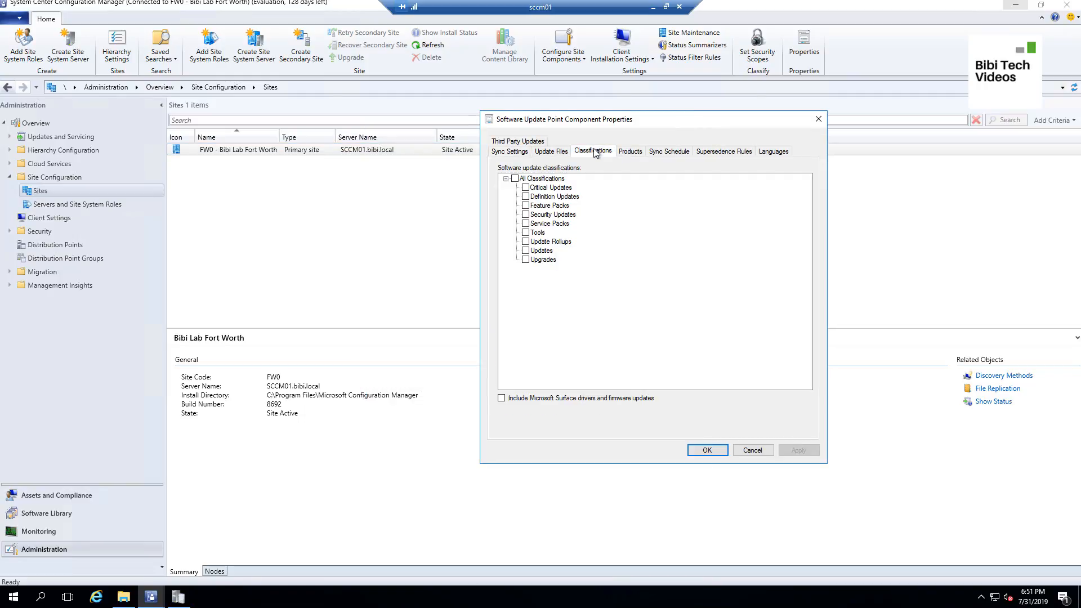
left_click(631, 152)
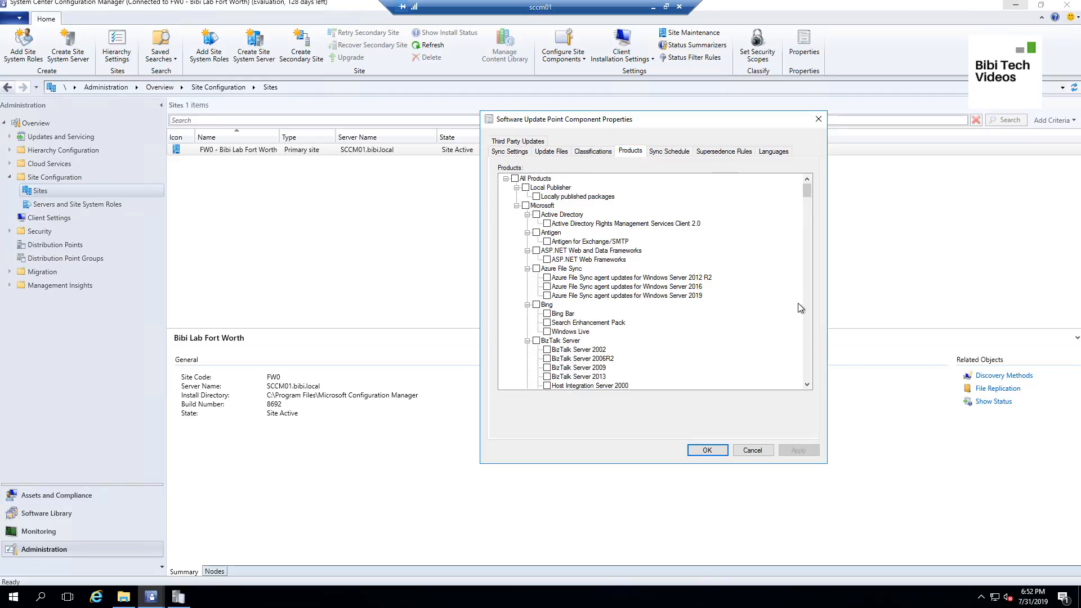
scroll(798, 303, "down", 2)
scroll(800, 307, "down", 3)
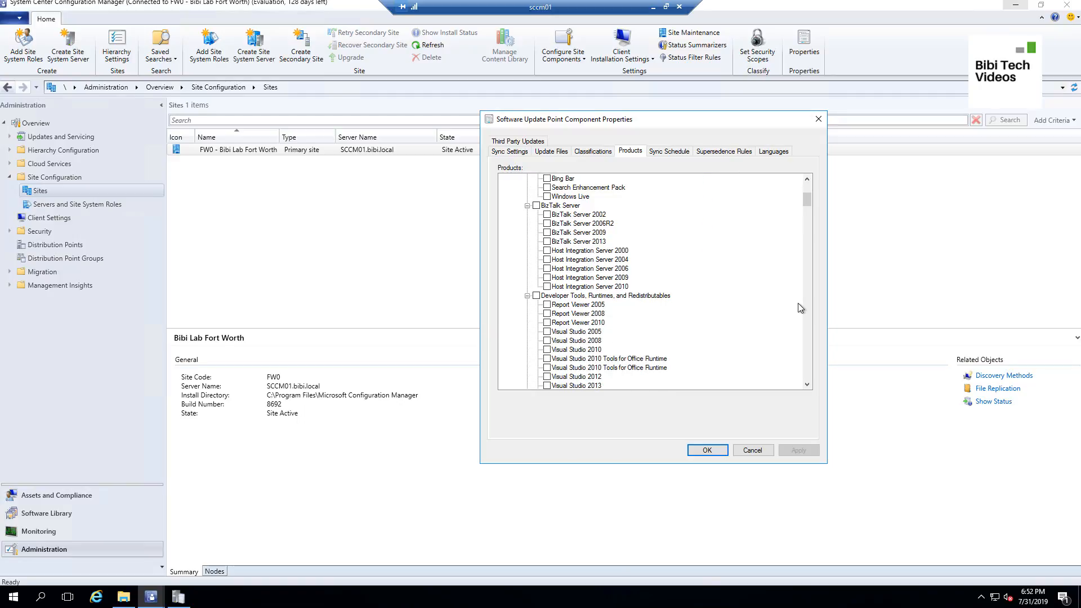
scroll(800, 307, "down", 3)
left_click_drag(808, 208, 819, 373)
left_click(753, 450)
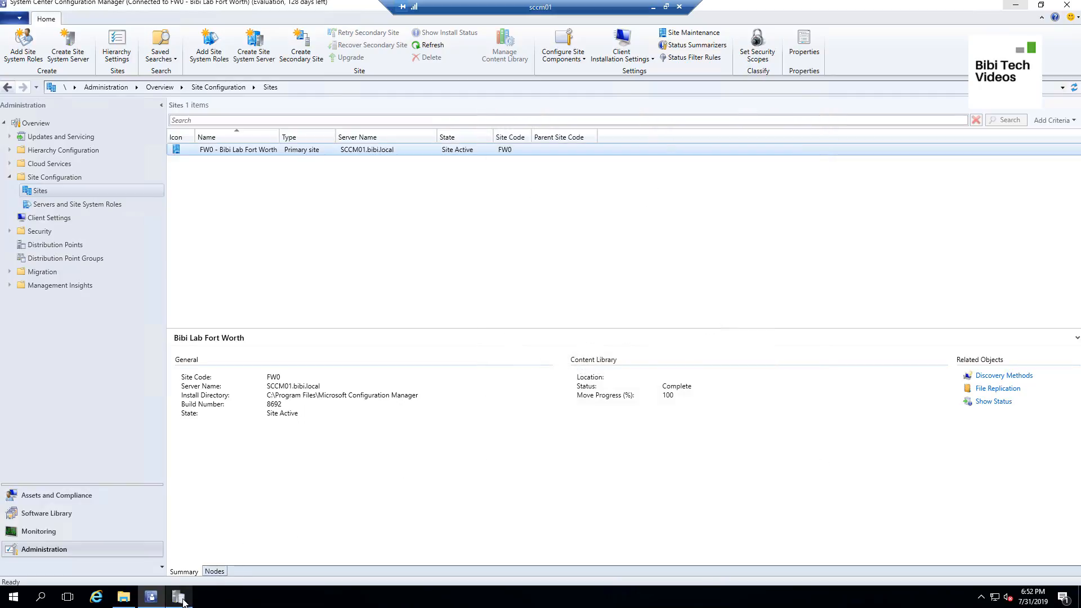
Switch to the Configuration Manager Trace Log Tool and examine the classification warning and the sync result entries in wsyncmgr.log
left_click(189, 601)
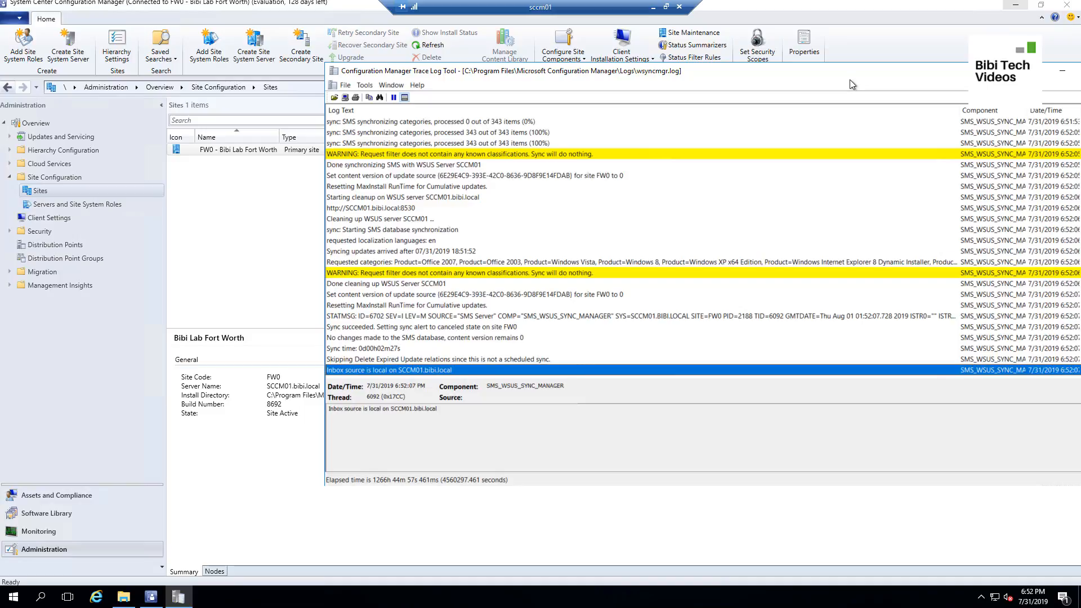
mouse_move(778, 73)
left_mouse_down()
mouse_move(672, 86)
mouse_move(683, 88)
left_mouse_up()
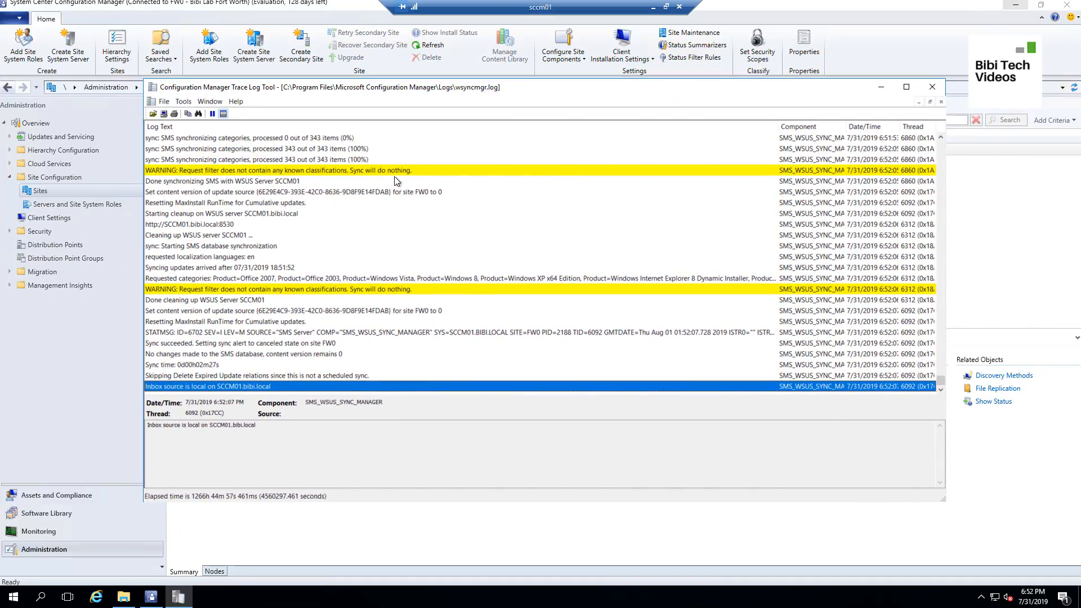
left_click(394, 171)
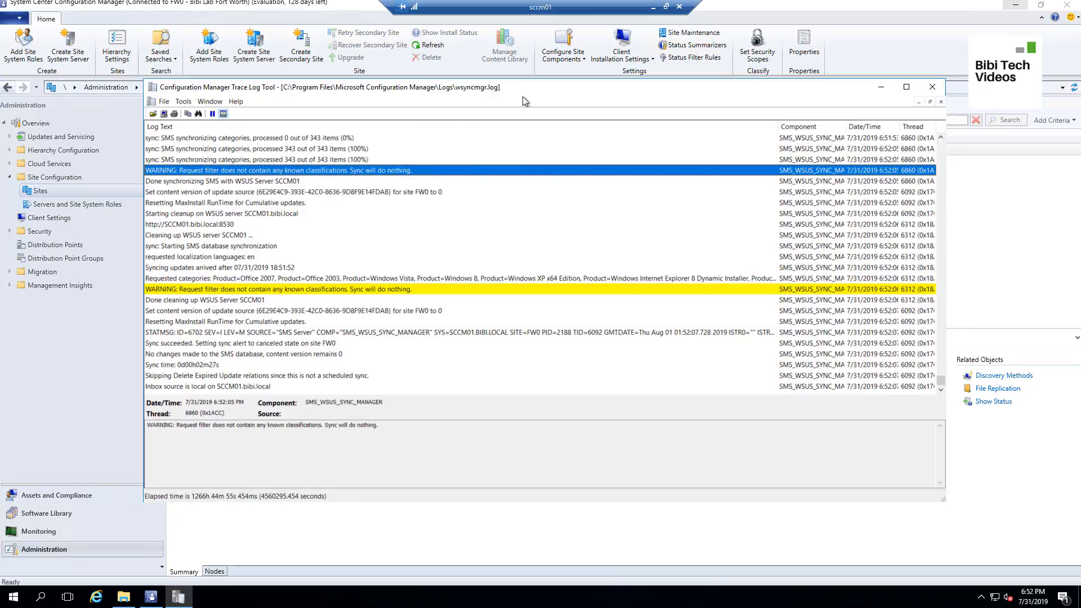
mouse_move(551, 90)
left_mouse_down()
mouse_move(575, 151)
mouse_move(565, 113)
left_mouse_up()
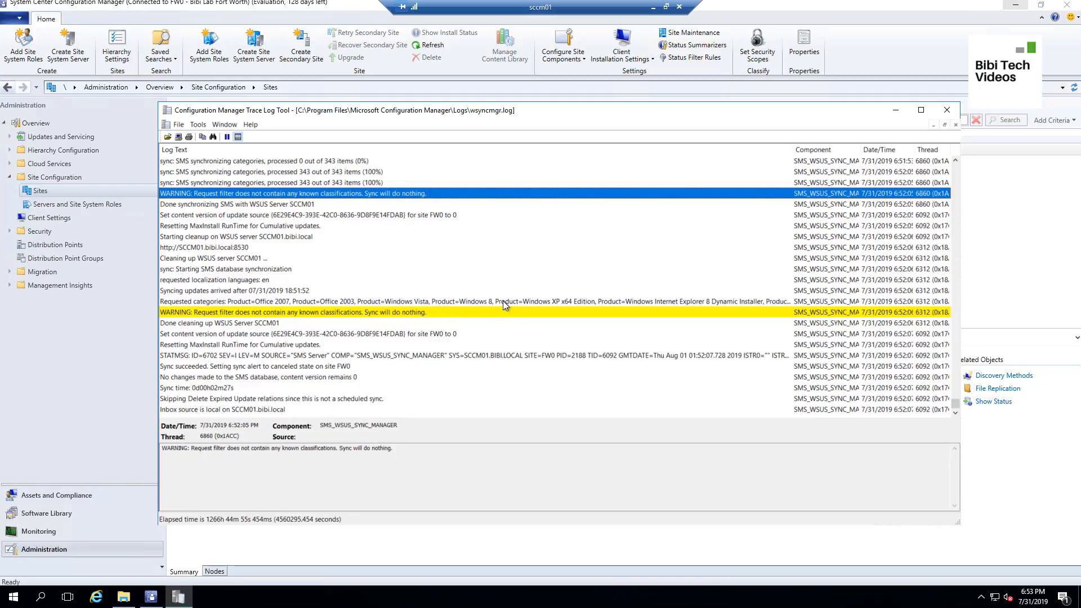
left_click(282, 410)
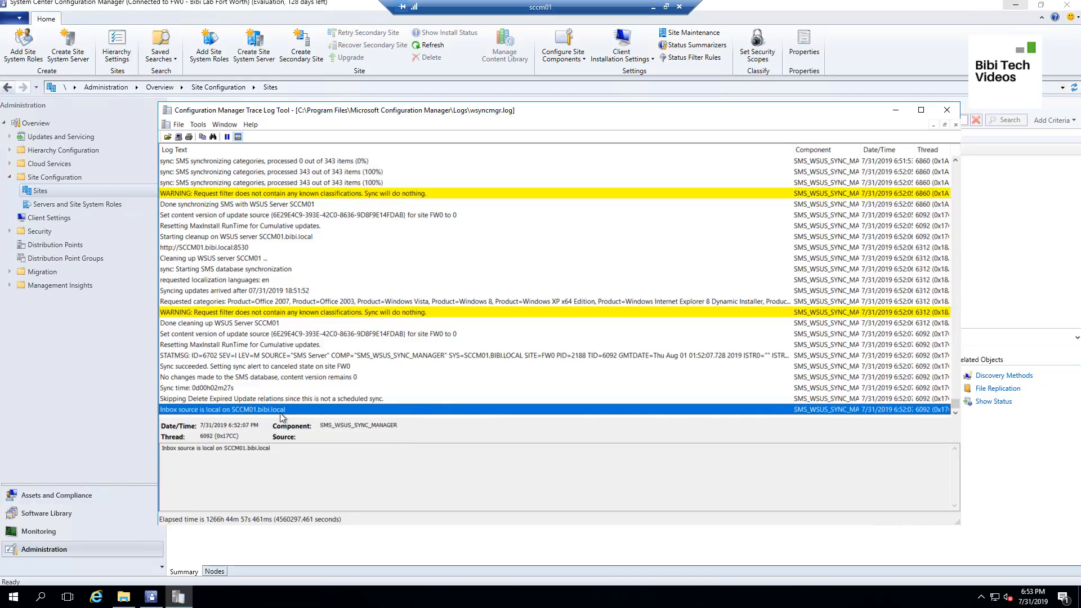
left_click(209, 367)
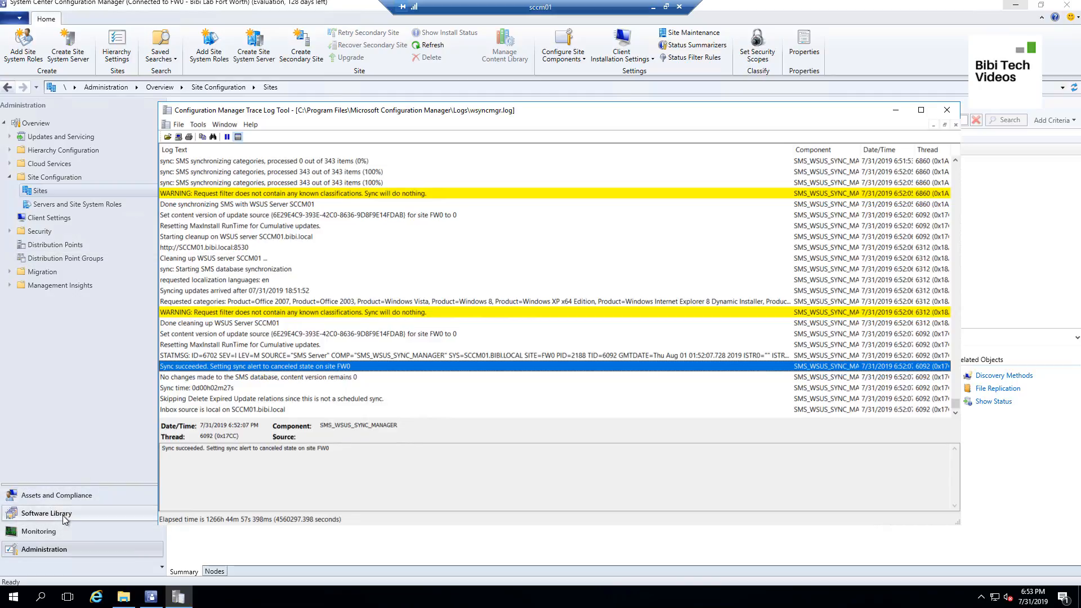
Return to the Configuration Manager console and reopen the Software Update Point component properties for the FW0 - Bibi Lab Fort Worth site
left_click(49, 549)
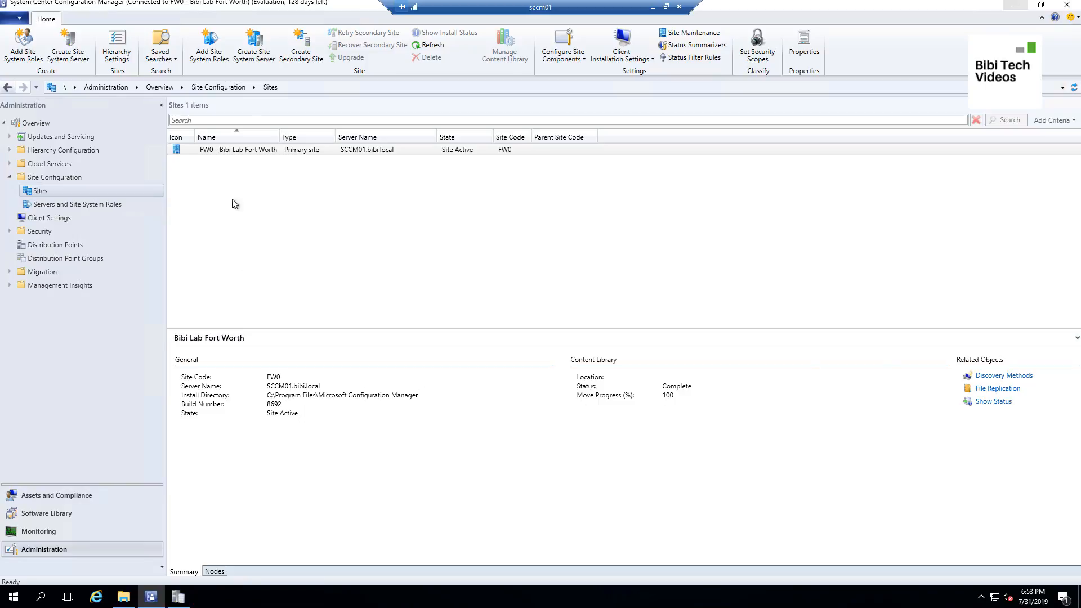
right_click(222, 149)
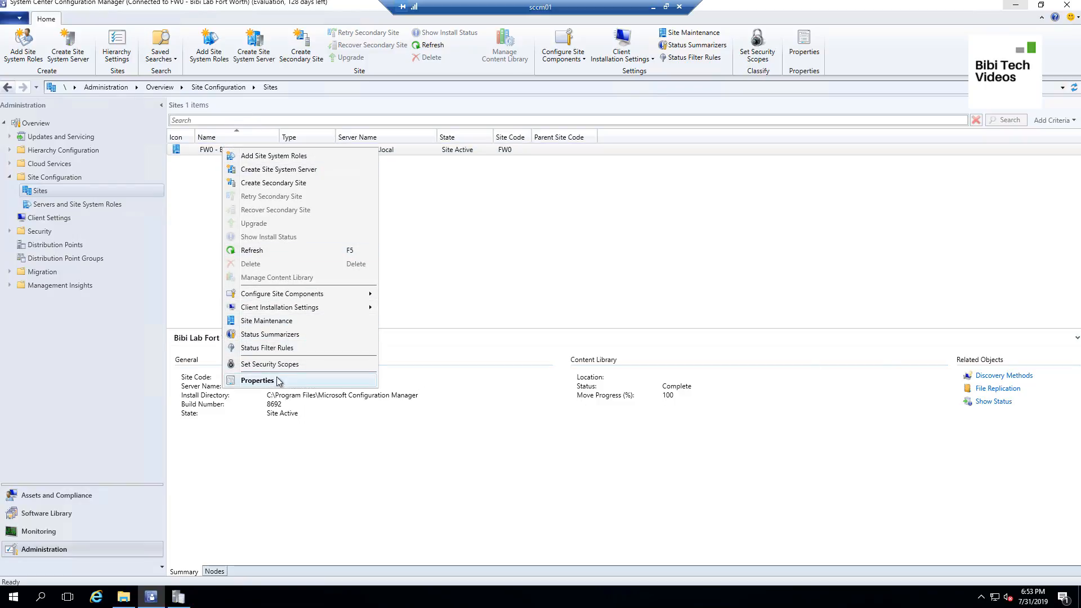
mouse_move(273, 308)
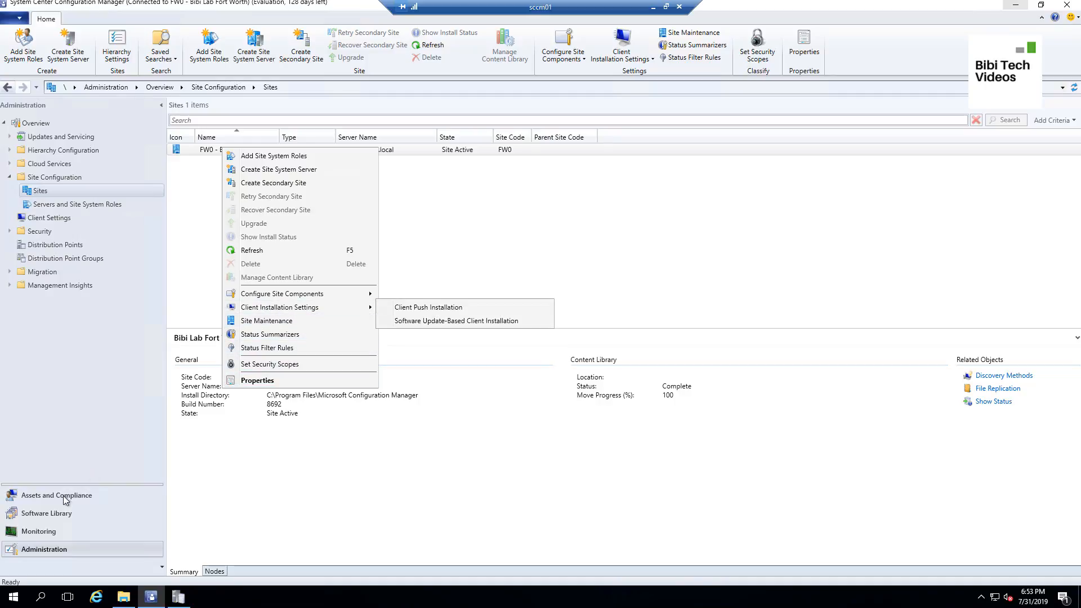
left_click(48, 555)
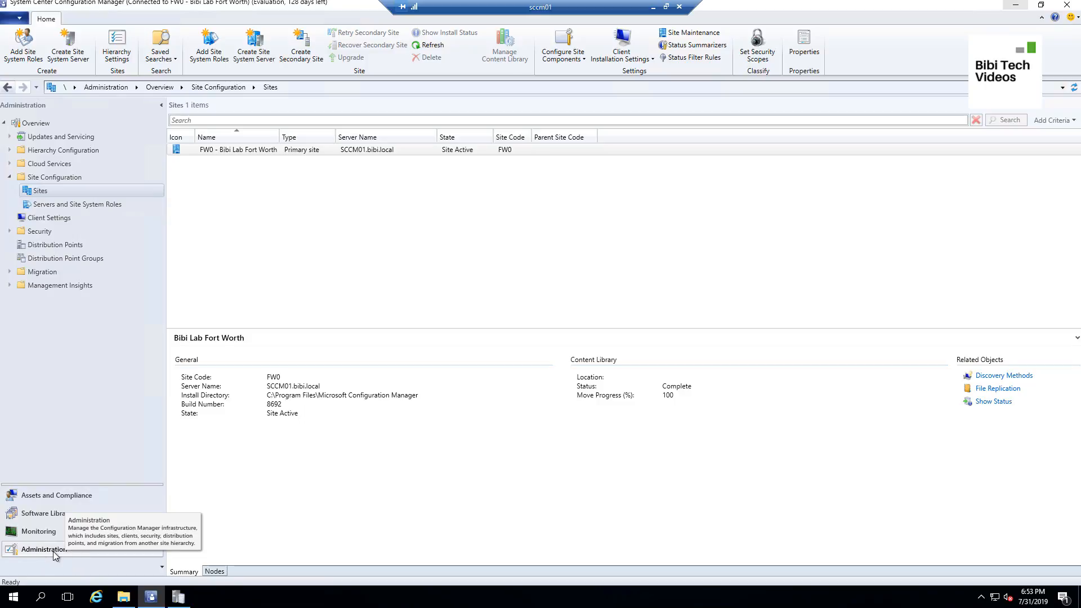
left_click(246, 152)
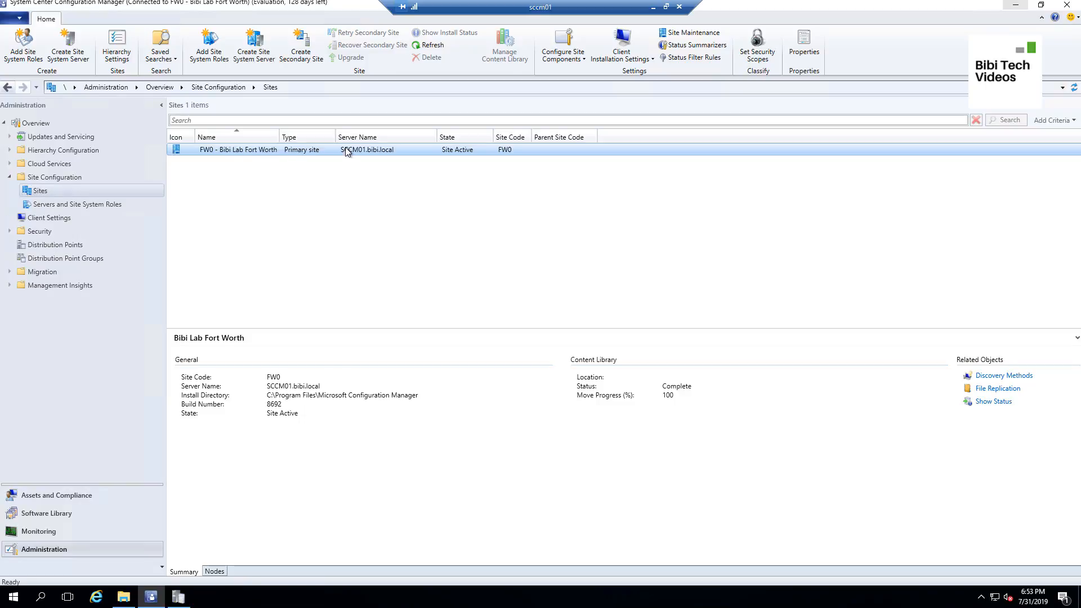
right_click(347, 152)
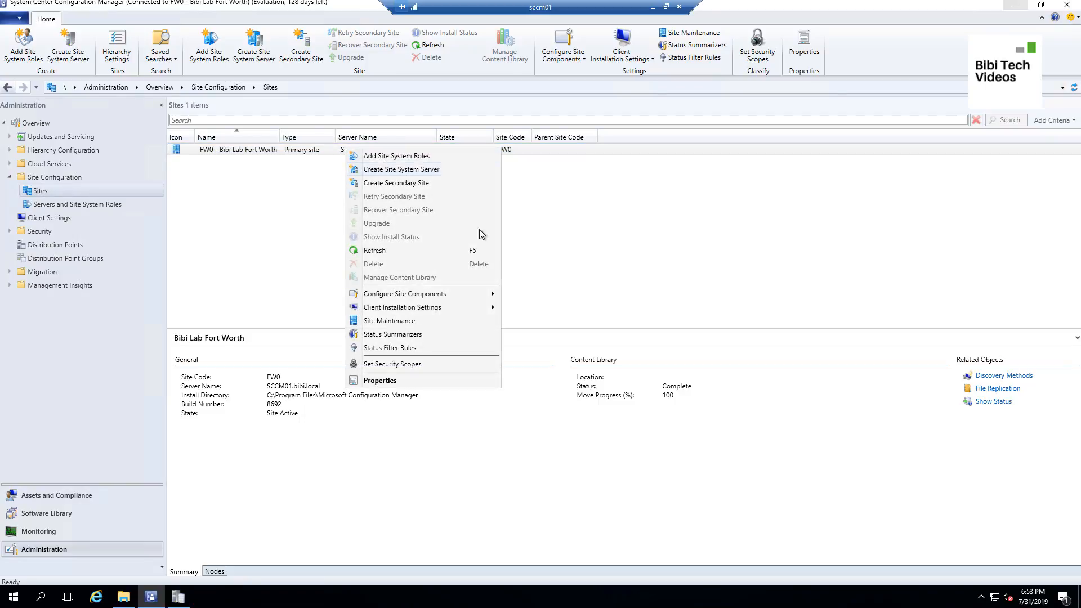
mouse_move(468, 288)
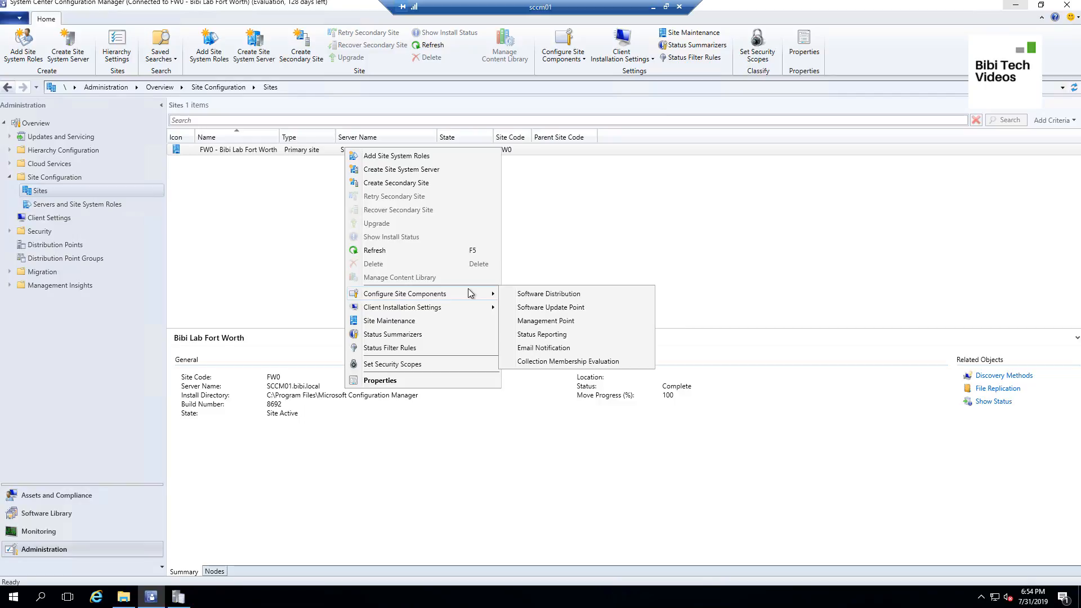
left_click(567, 308)
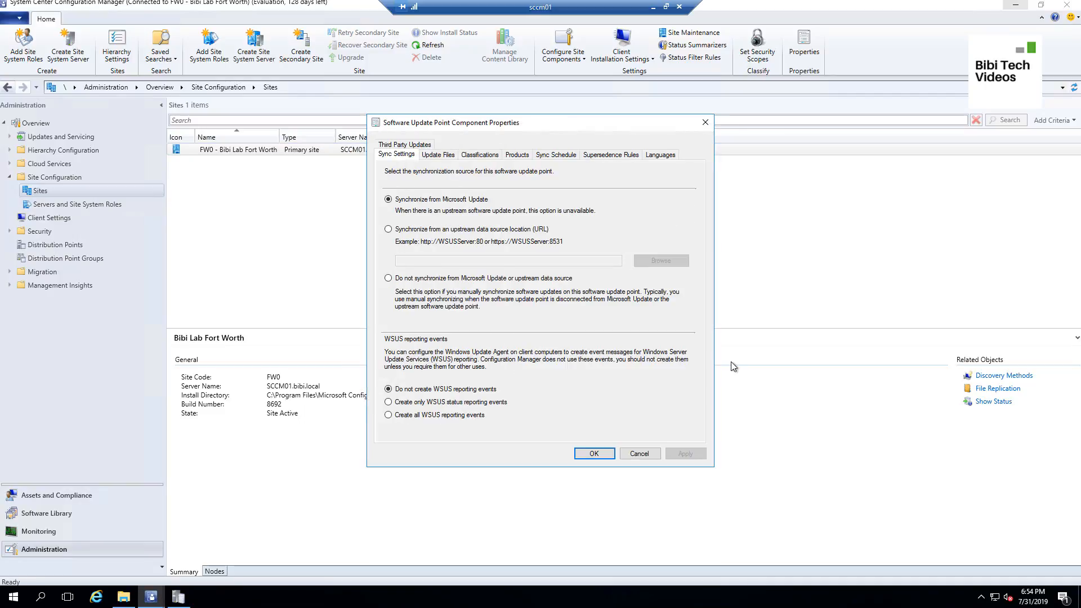
Add Windows 10 to the products synchronized by the software update point and apply the change
left_click(515, 158)
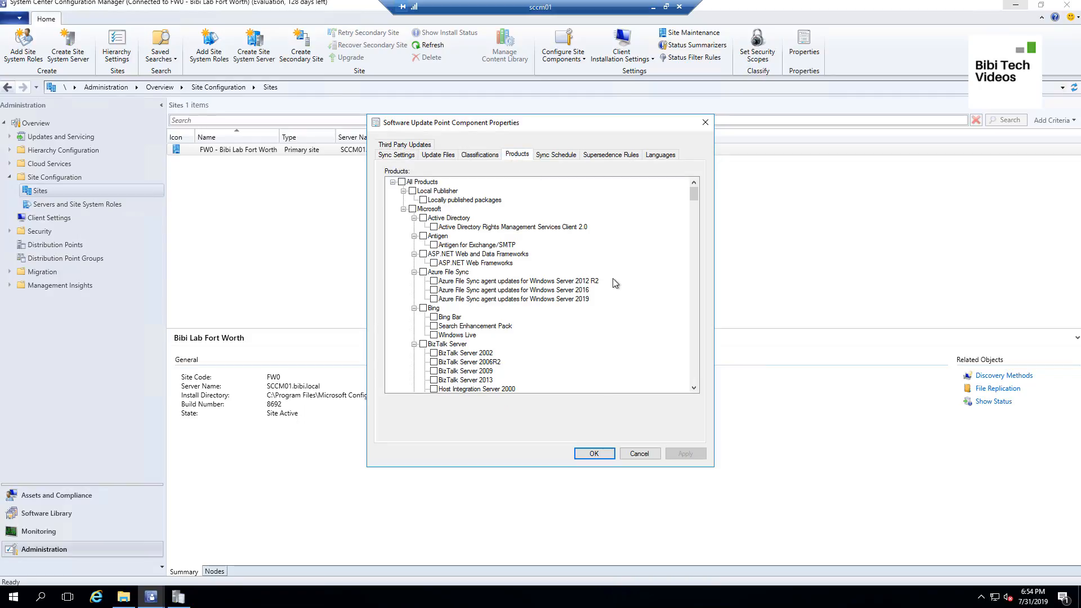
left_click_drag(692, 200, 702, 389)
scroll(482, 303, "up", 2)
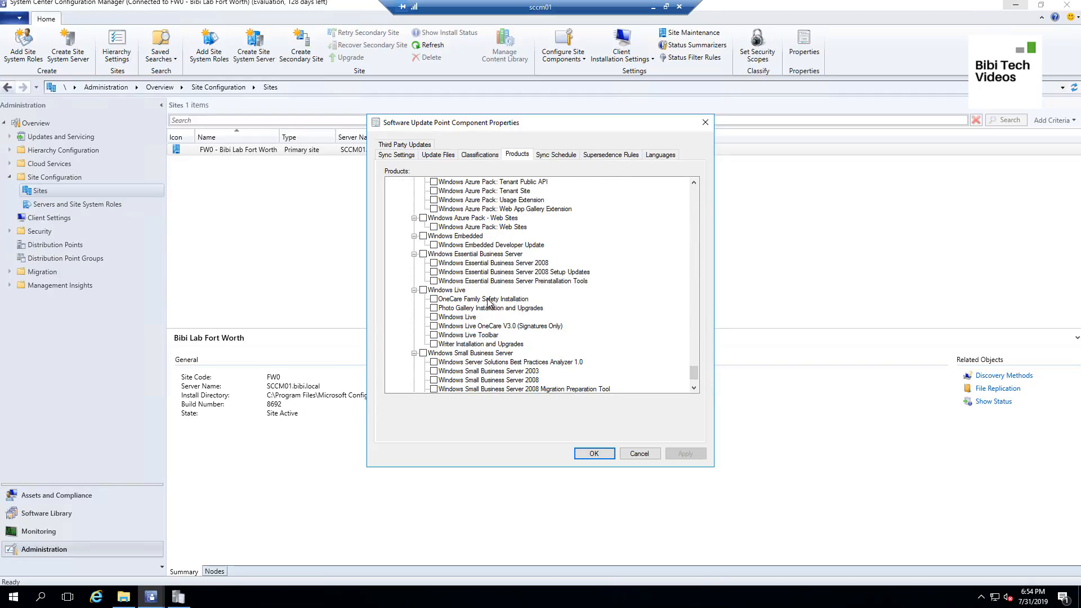
scroll(467, 299, "up", 9)
scroll(465, 299, "up", 20)
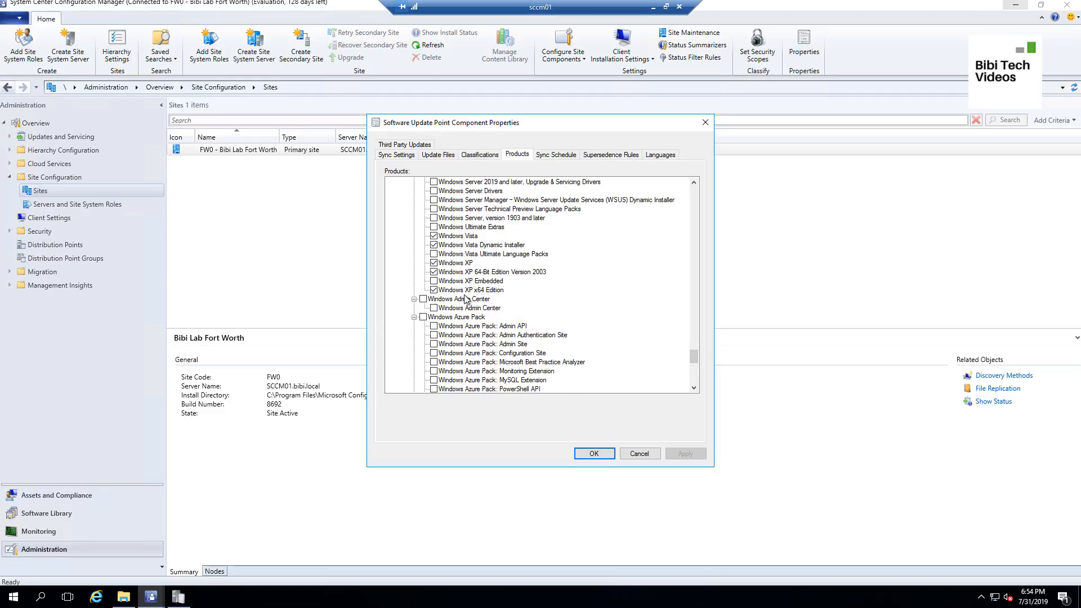
scroll(464, 298, "up", 12)
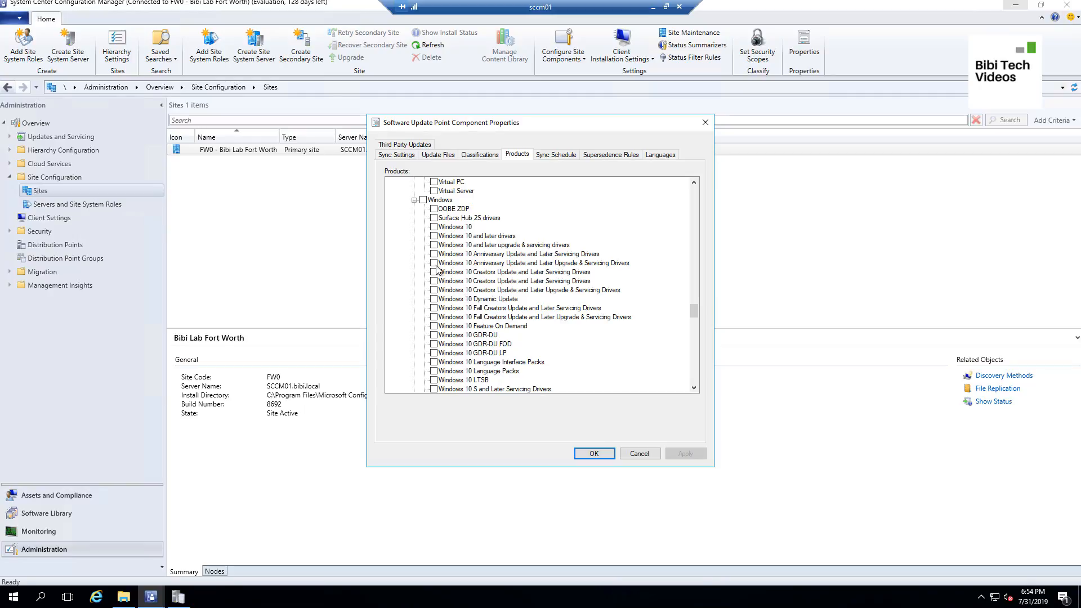
left_click(433, 228)
scroll(563, 345, "down", 1)
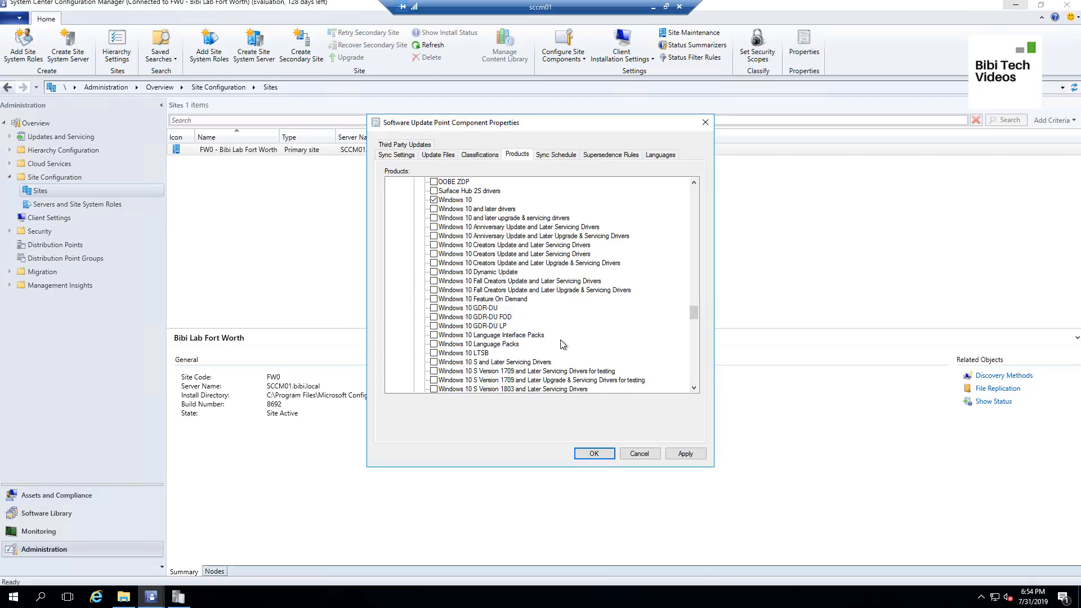
scroll(563, 345, "down", 6)
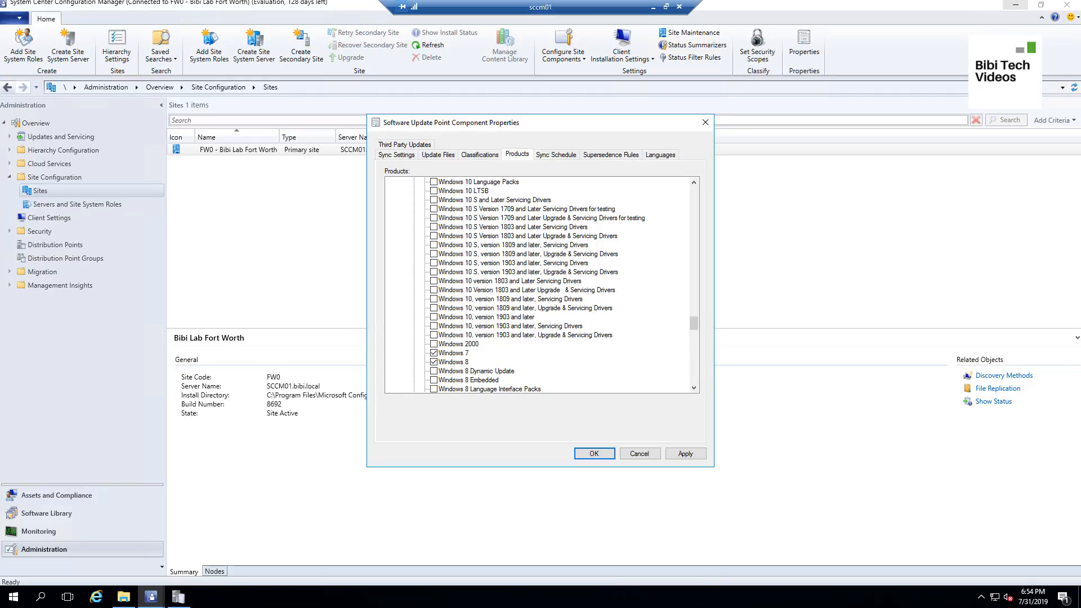
left_click(691, 457)
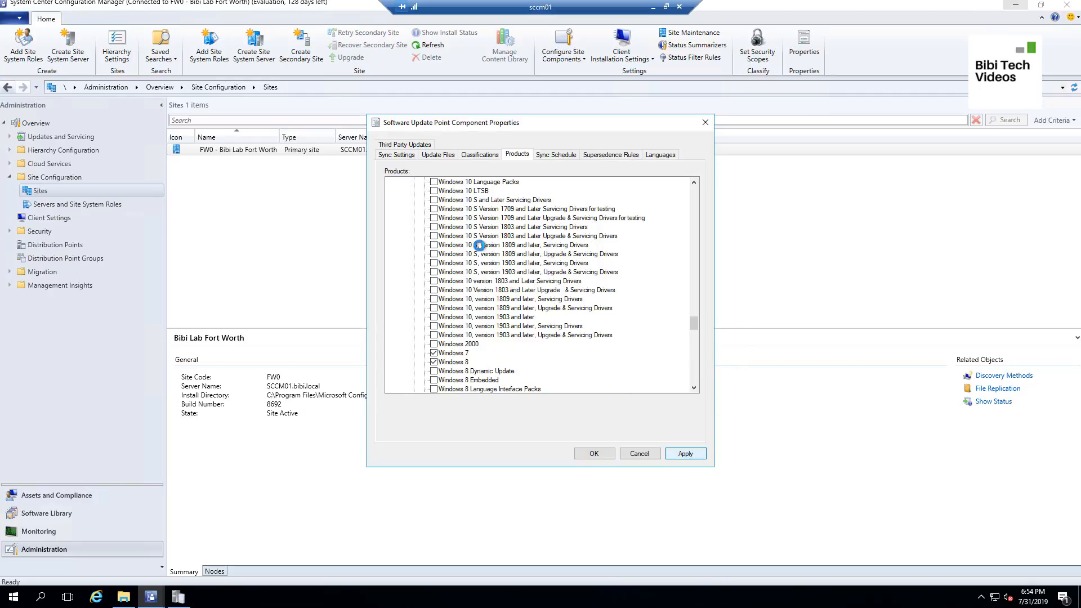
Enable the Critical Updates, Definition Updates, Feature Packs, Security Updates, Service Packs, Update Rollups and Updates classifications, apply them, and close the component properties
left_click(489, 160)
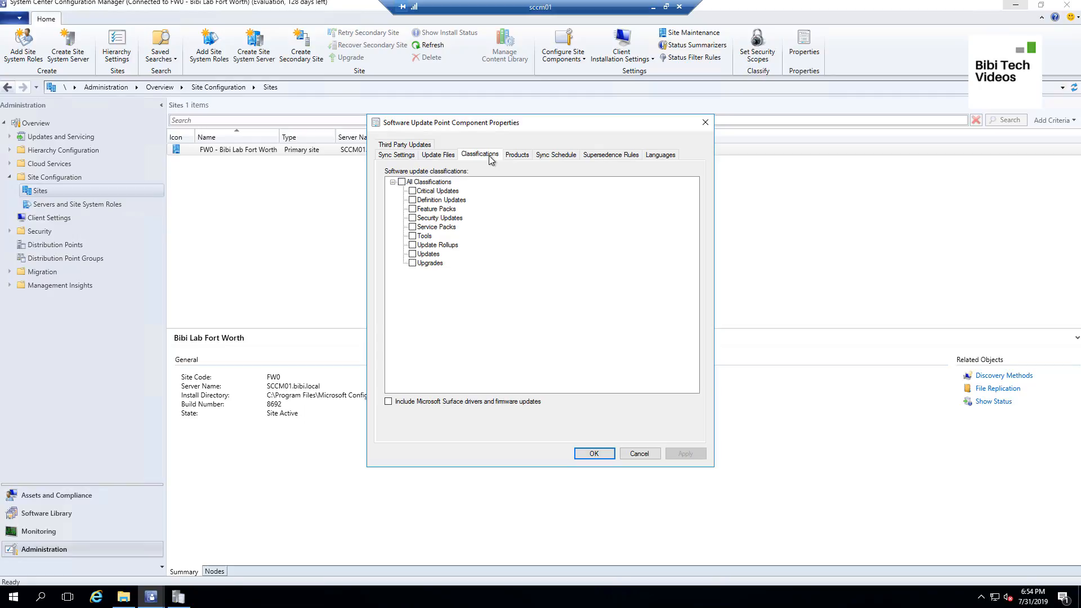
left_click(412, 192)
left_click(413, 209)
left_click(412, 219)
left_click(412, 227)
left_click(414, 255)
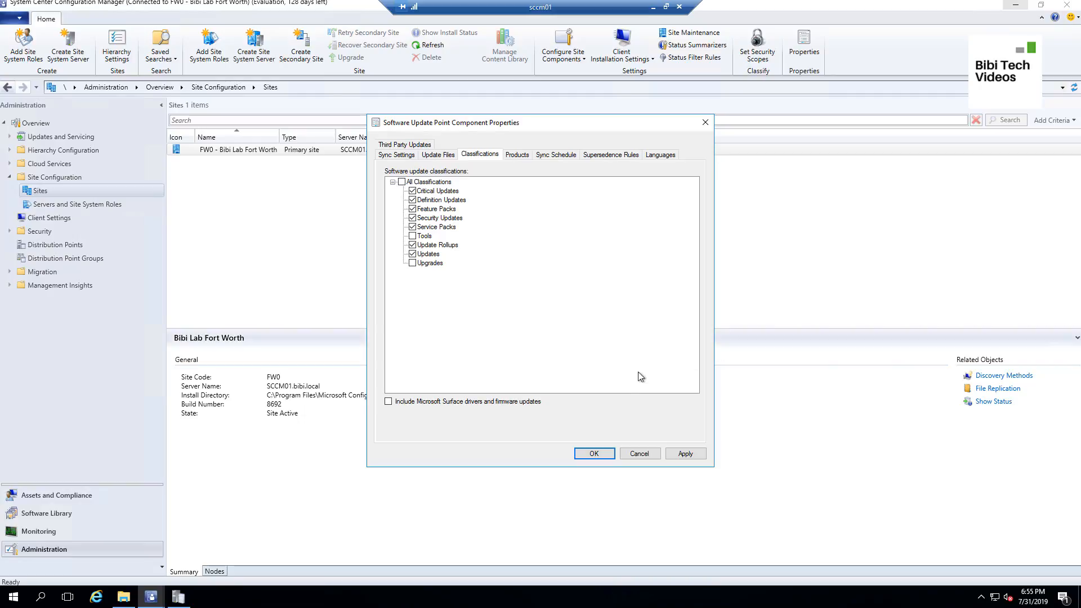
left_click(700, 457)
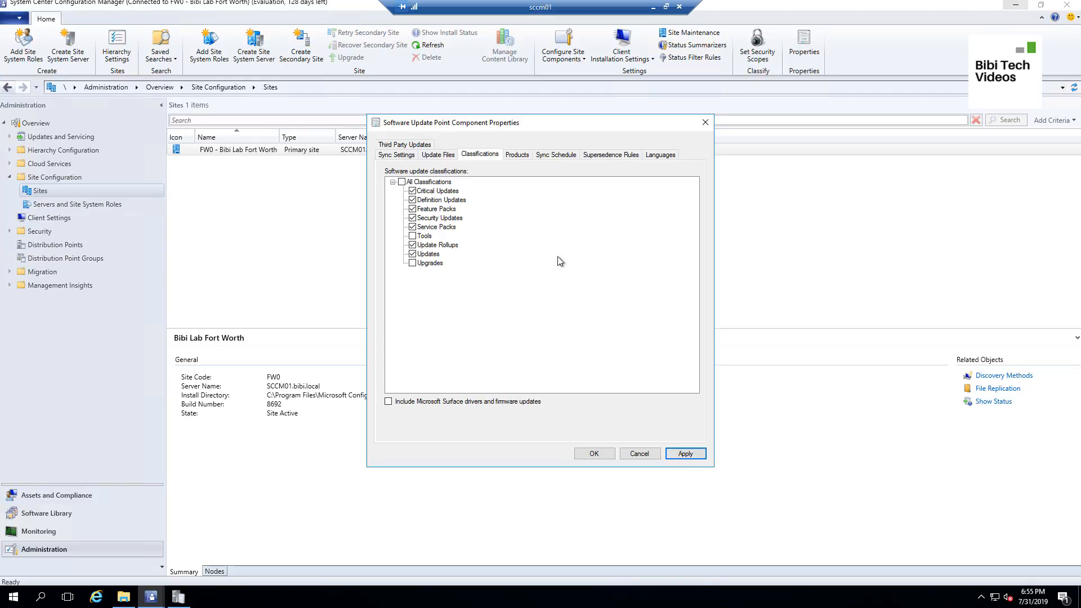
left_click(694, 455)
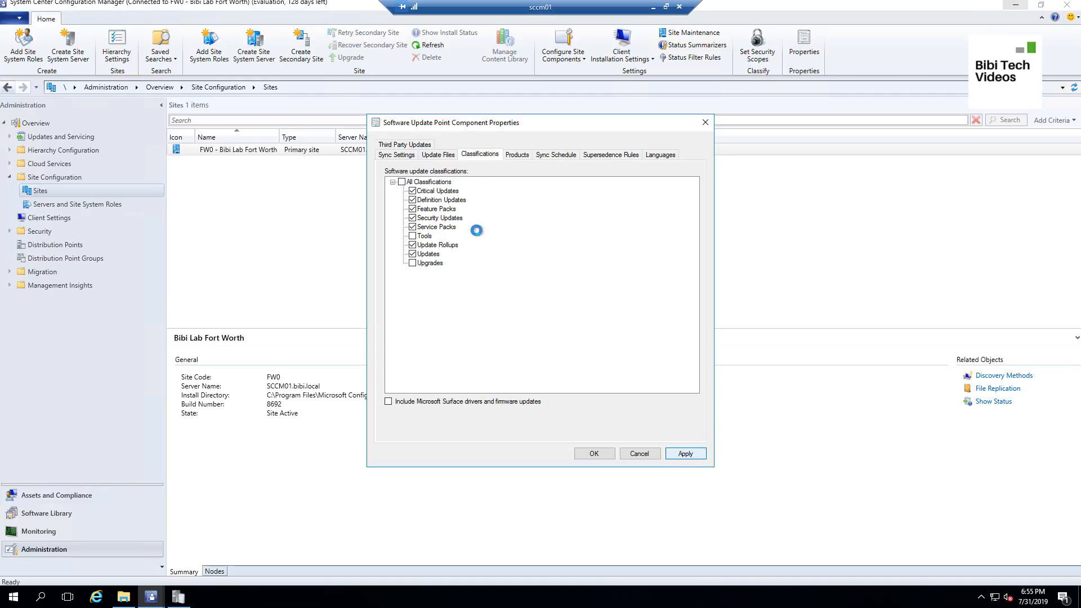
left_click(442, 159)
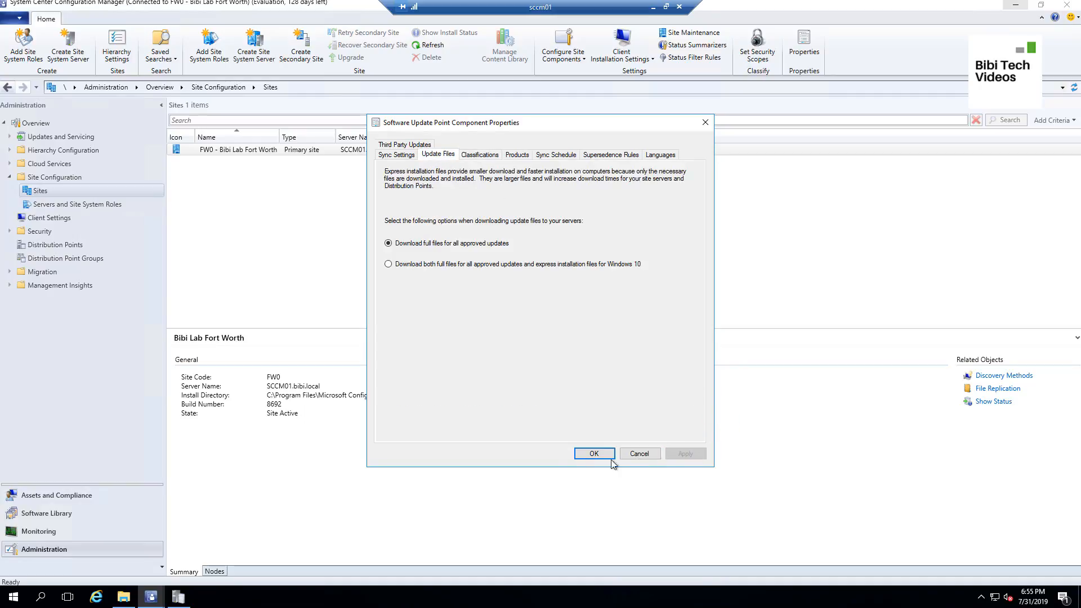
left_click(594, 453)
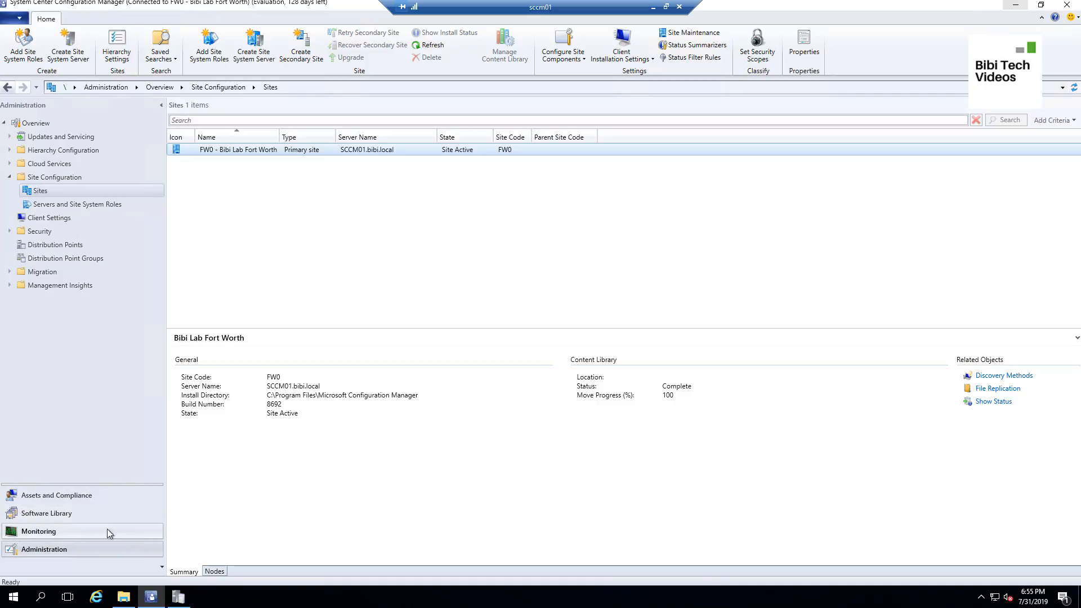
Run a site-wide synchronization of software updates from All Software Updates in the Software Library, and confirm it
left_click(56, 514)
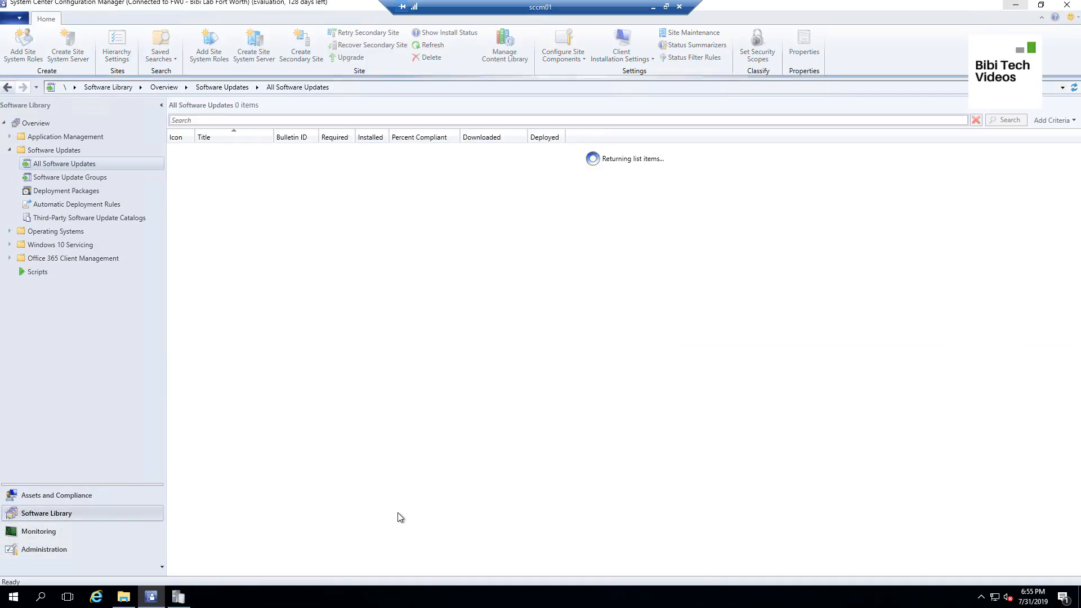
left_click(111, 161)
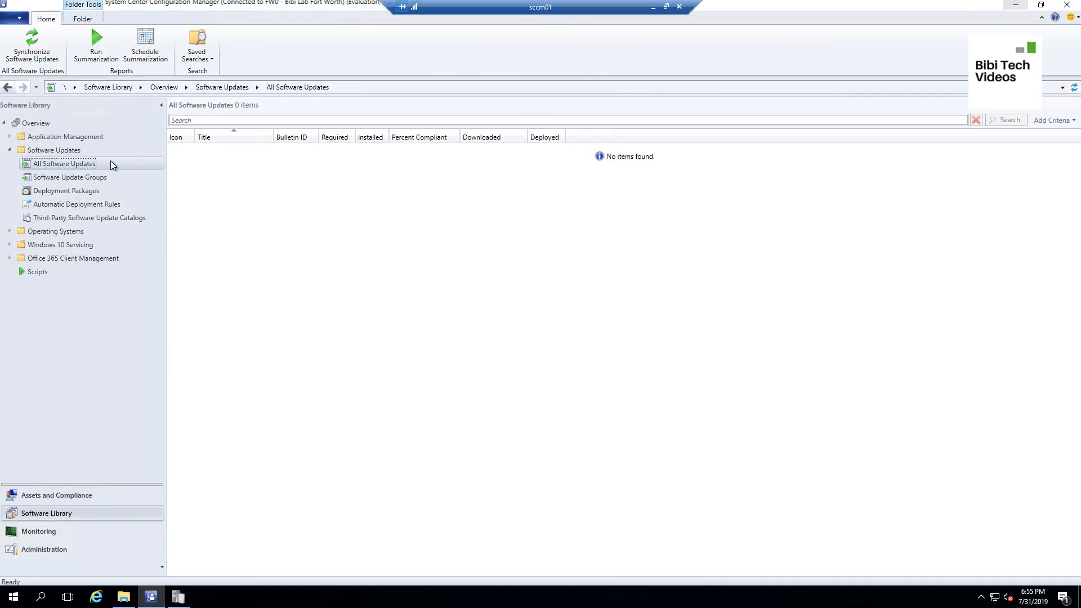
left_click(27, 60)
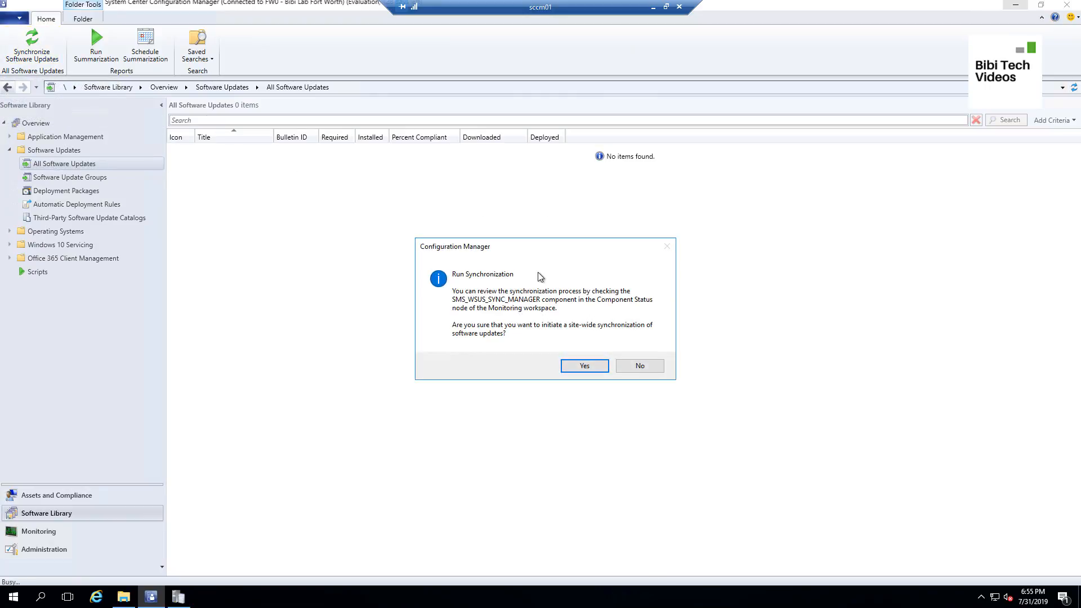
left_click(583, 367)
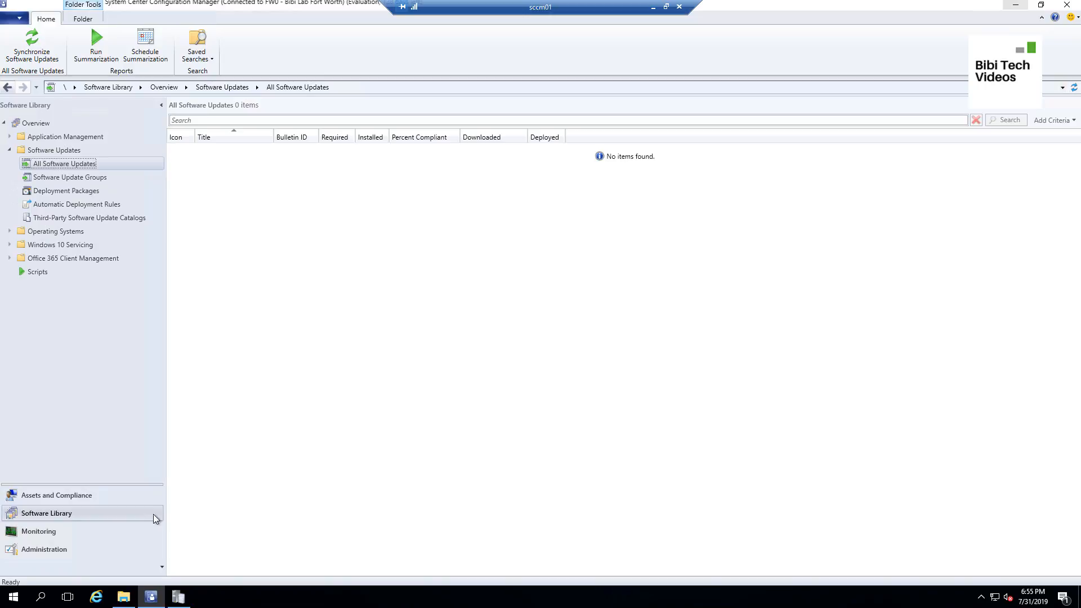
Switch to the Configuration Manager Trace Log Tool and follow the newest wsyncmgr.log entries to check the synchronization's progress
left_click(178, 597)
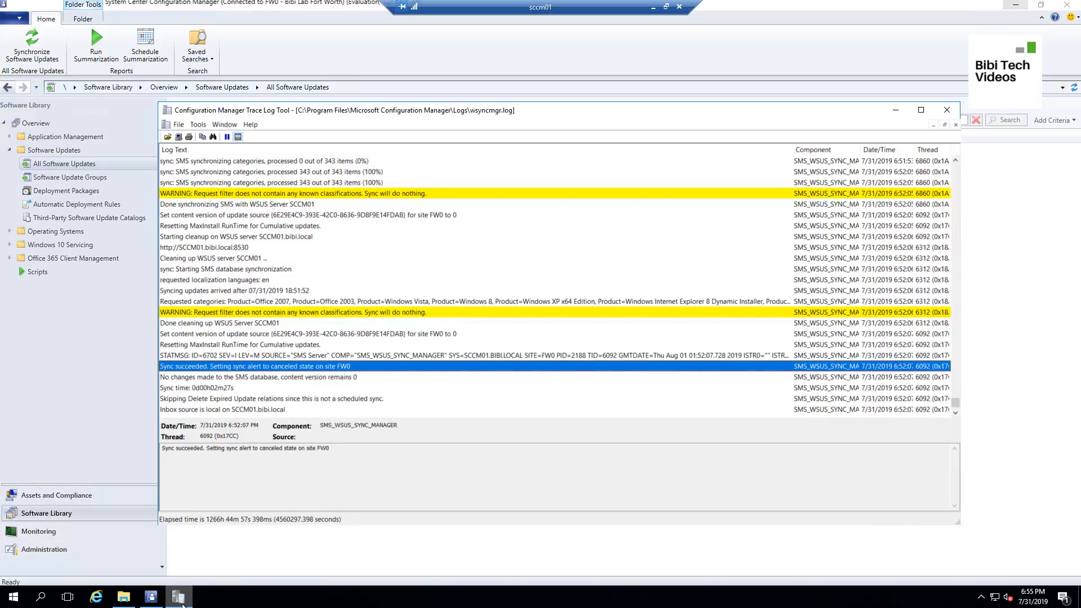
left_click(392, 408)
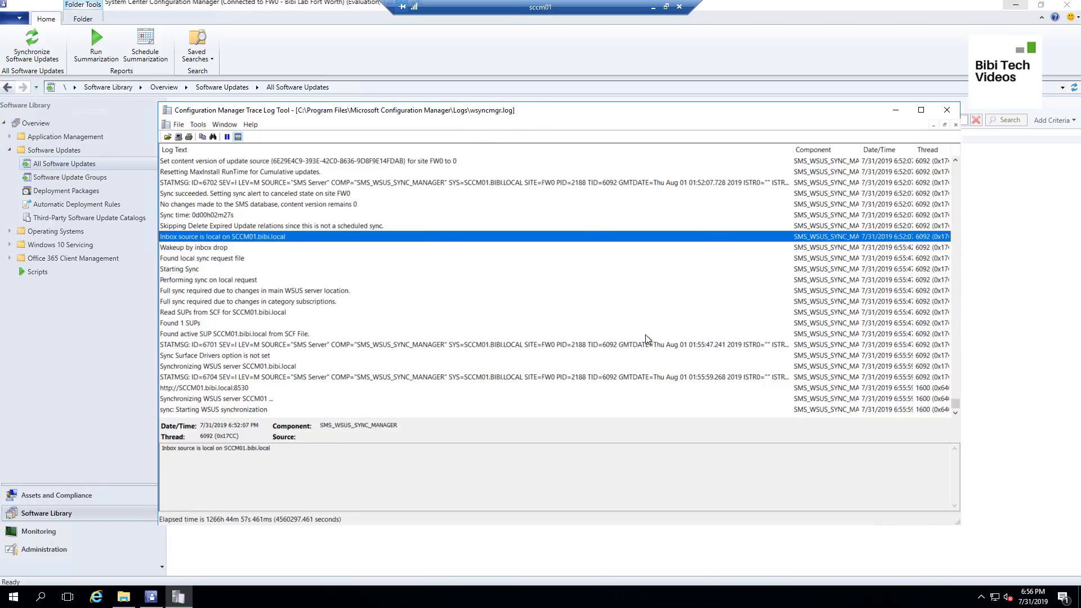
left_click(260, 410)
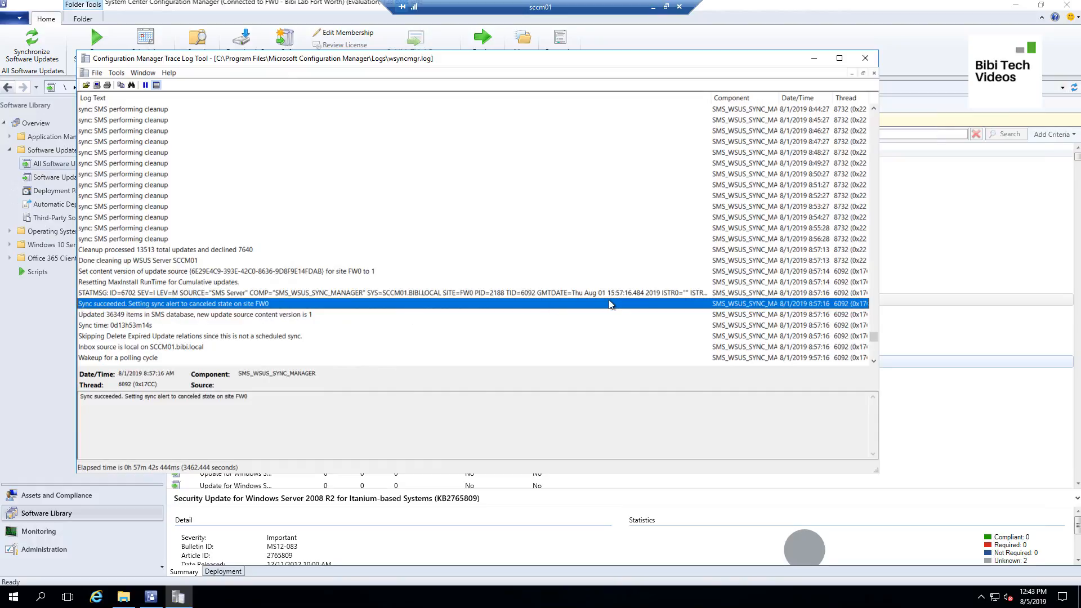
Put the log away and review the synchronized updates in All Software Updates, including the details of the Windows Server 2012 update KB2770917
left_click(812, 59)
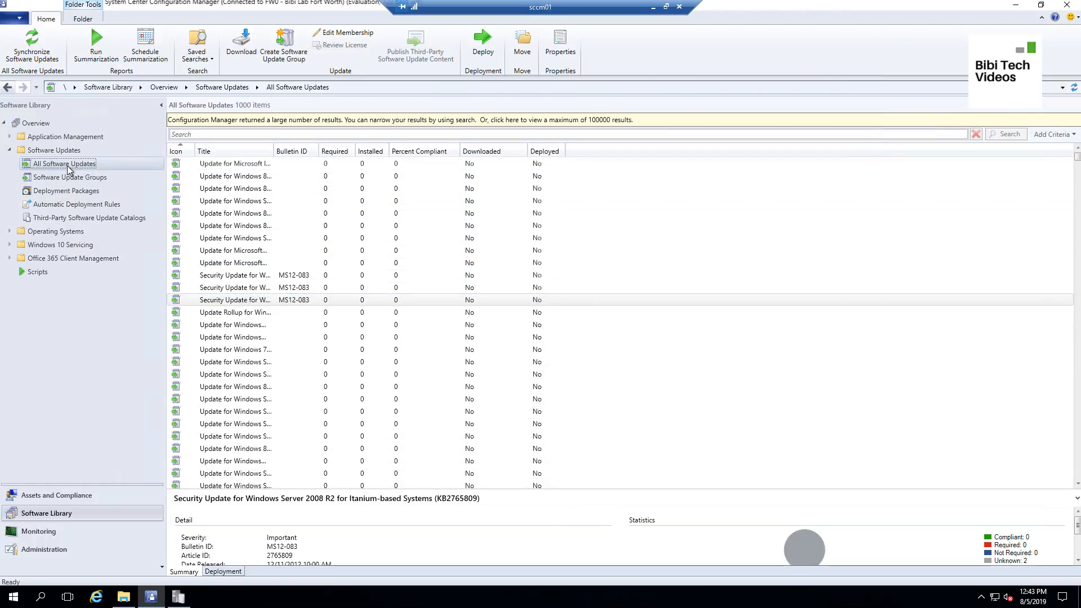
left_click(367, 238)
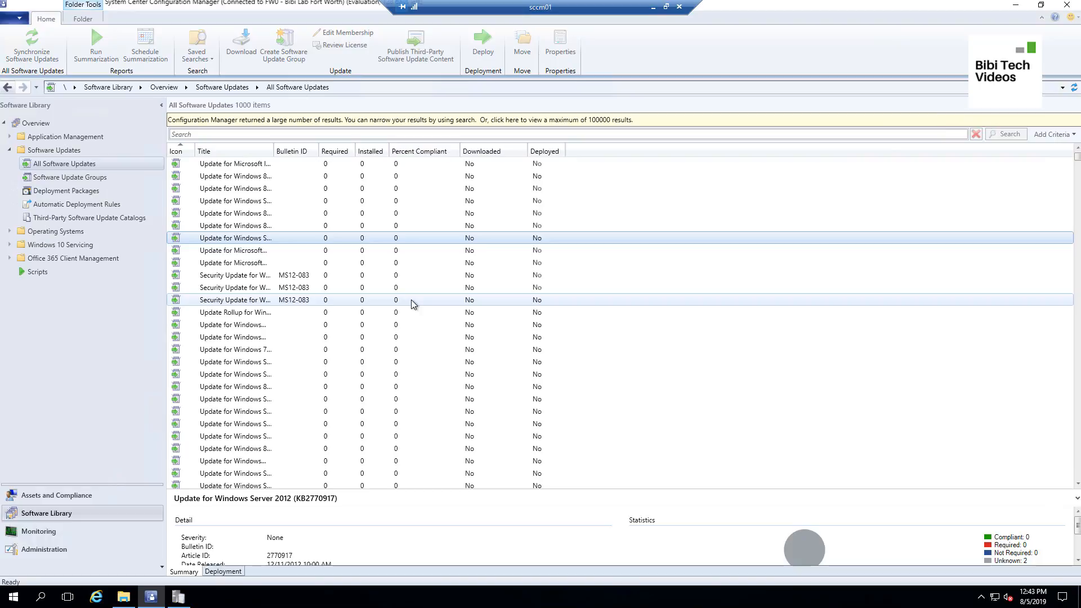
scroll(411, 300, "down", 1)
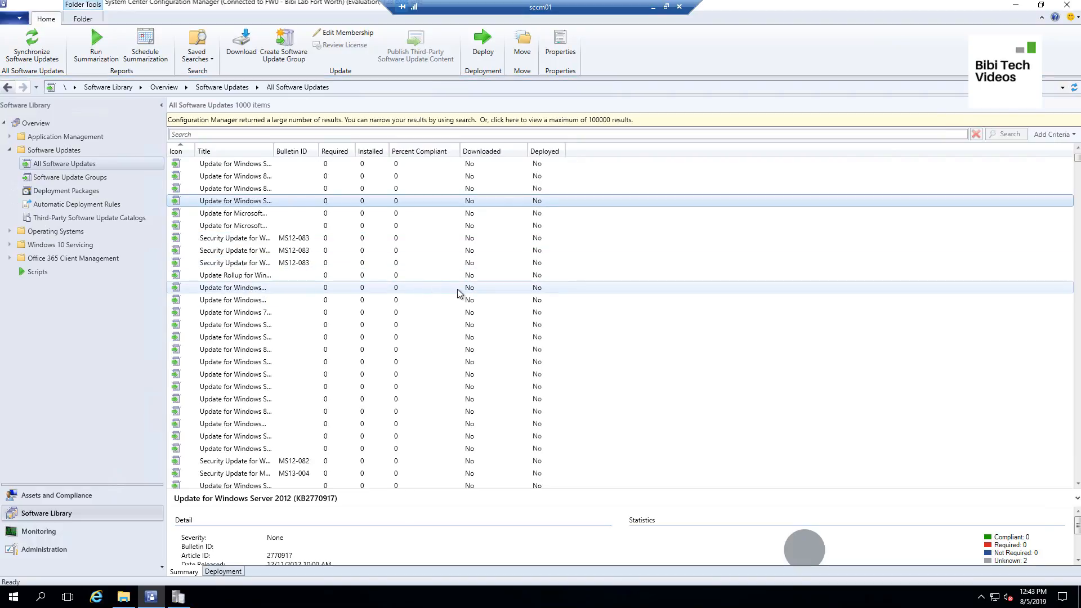
scroll(457, 290, "up", 1)
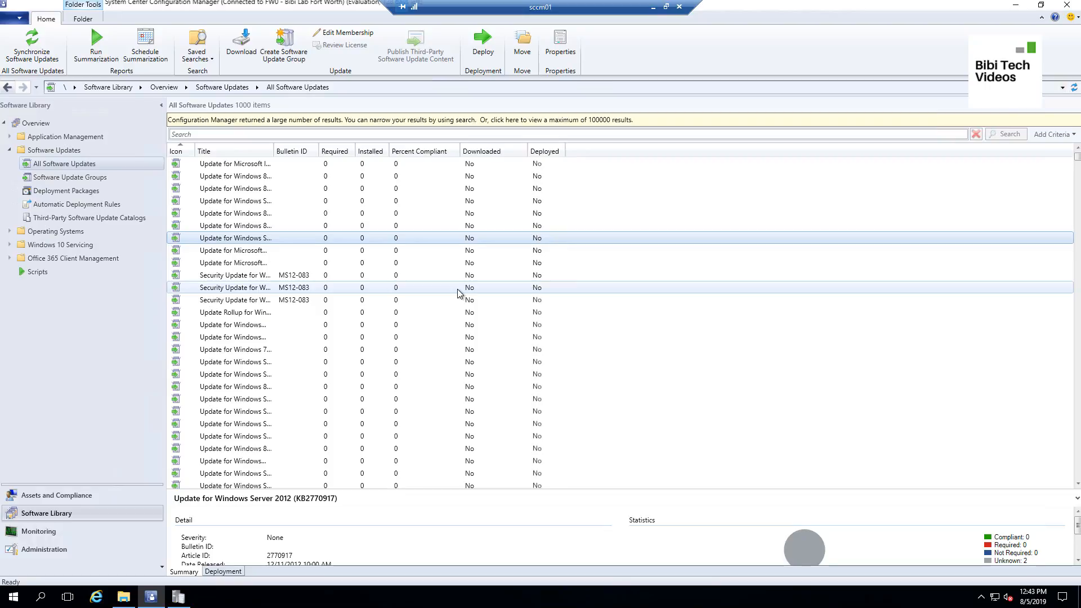